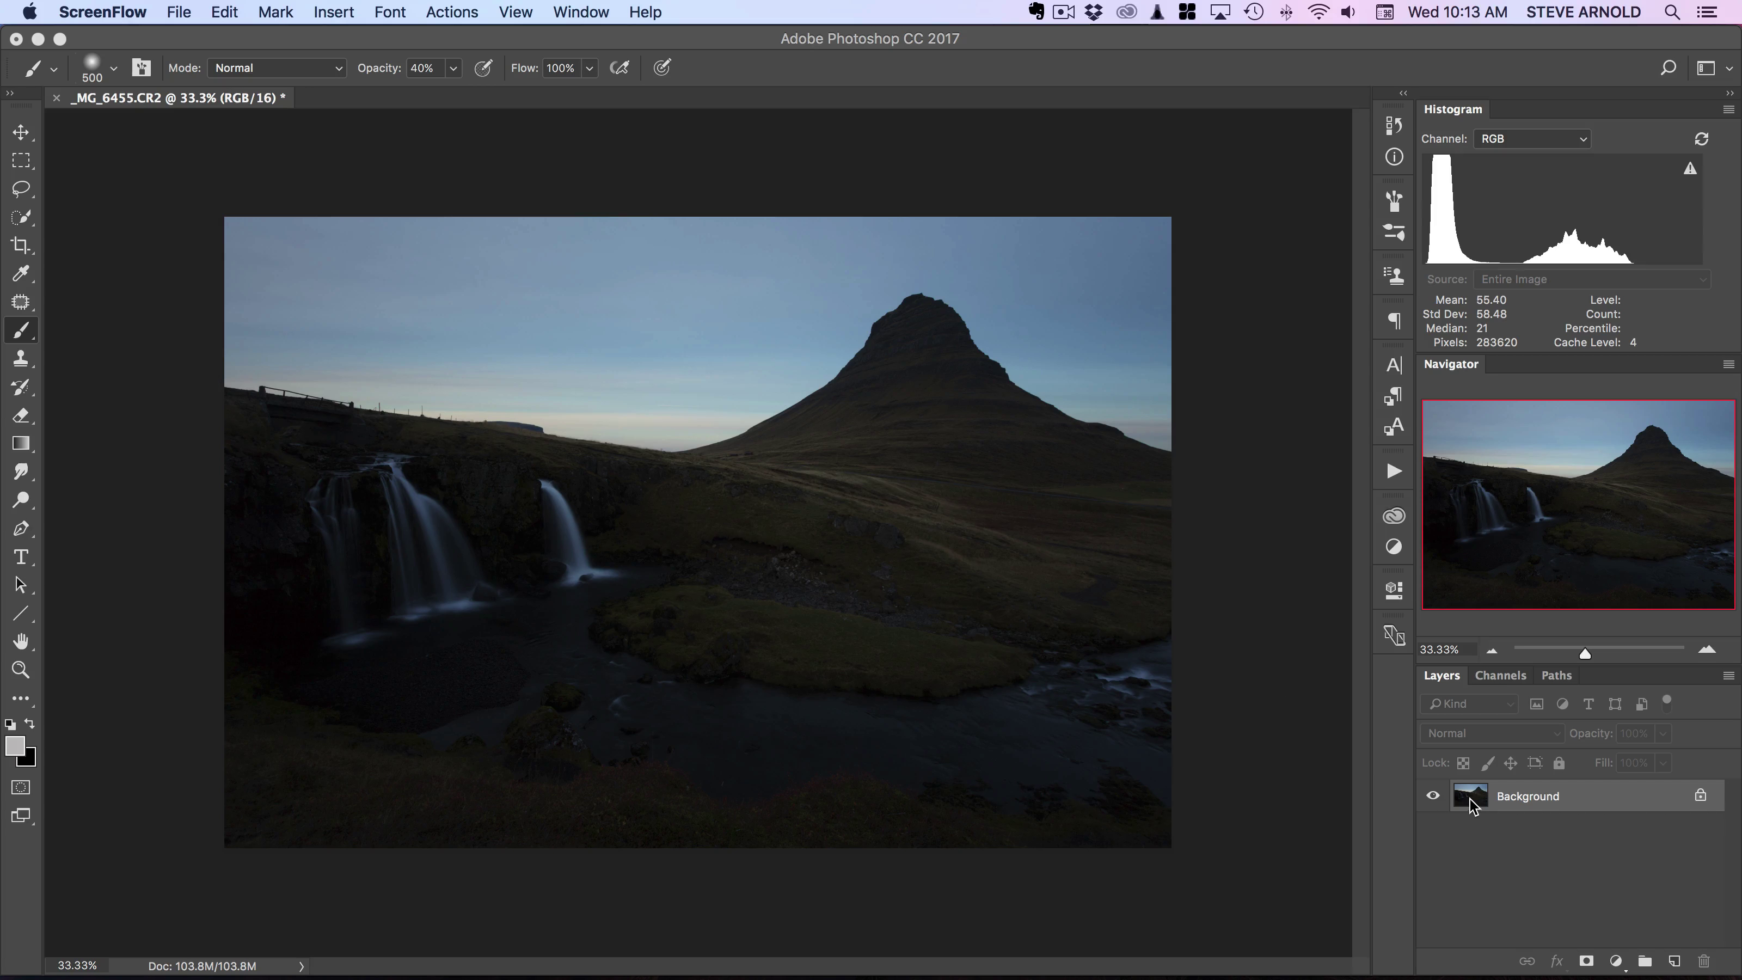
Duplicate the Background layer and convert the duplicate for smart filters
{"action": "left_click_drag", "start_coordinate": [1474, 808], "coordinate": [1489, 927]}
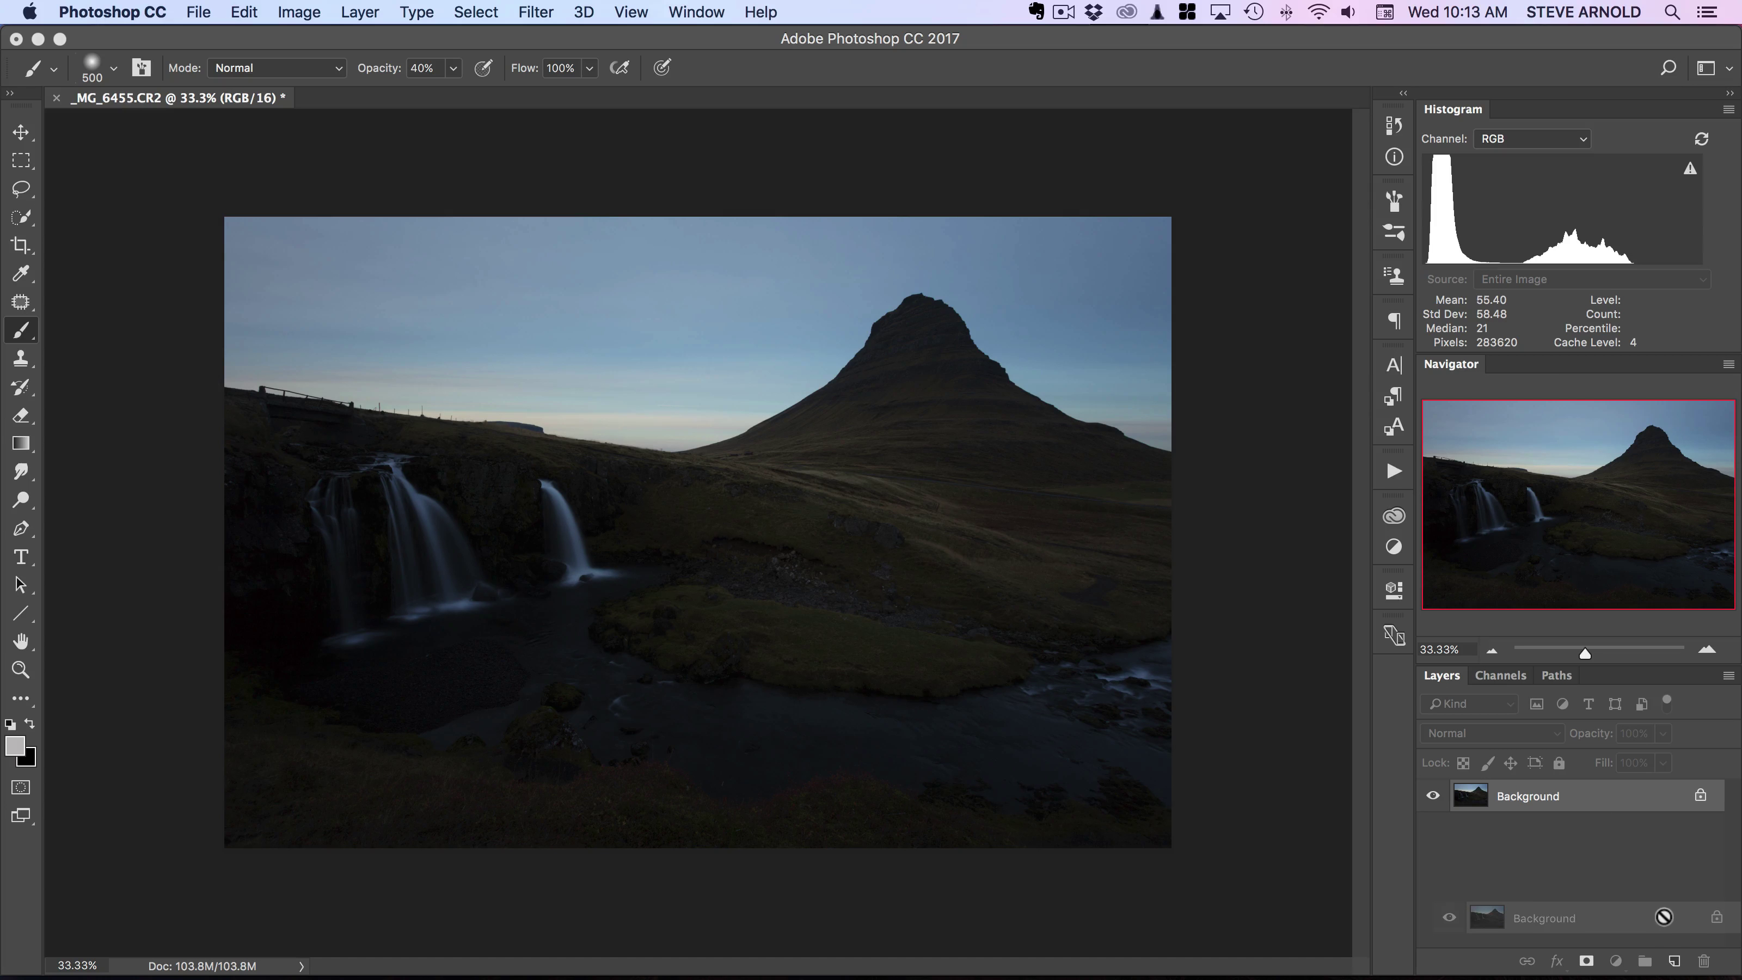
{"action": "left_click_drag", "start_coordinate": [1664, 916], "coordinate": [1673, 953]}
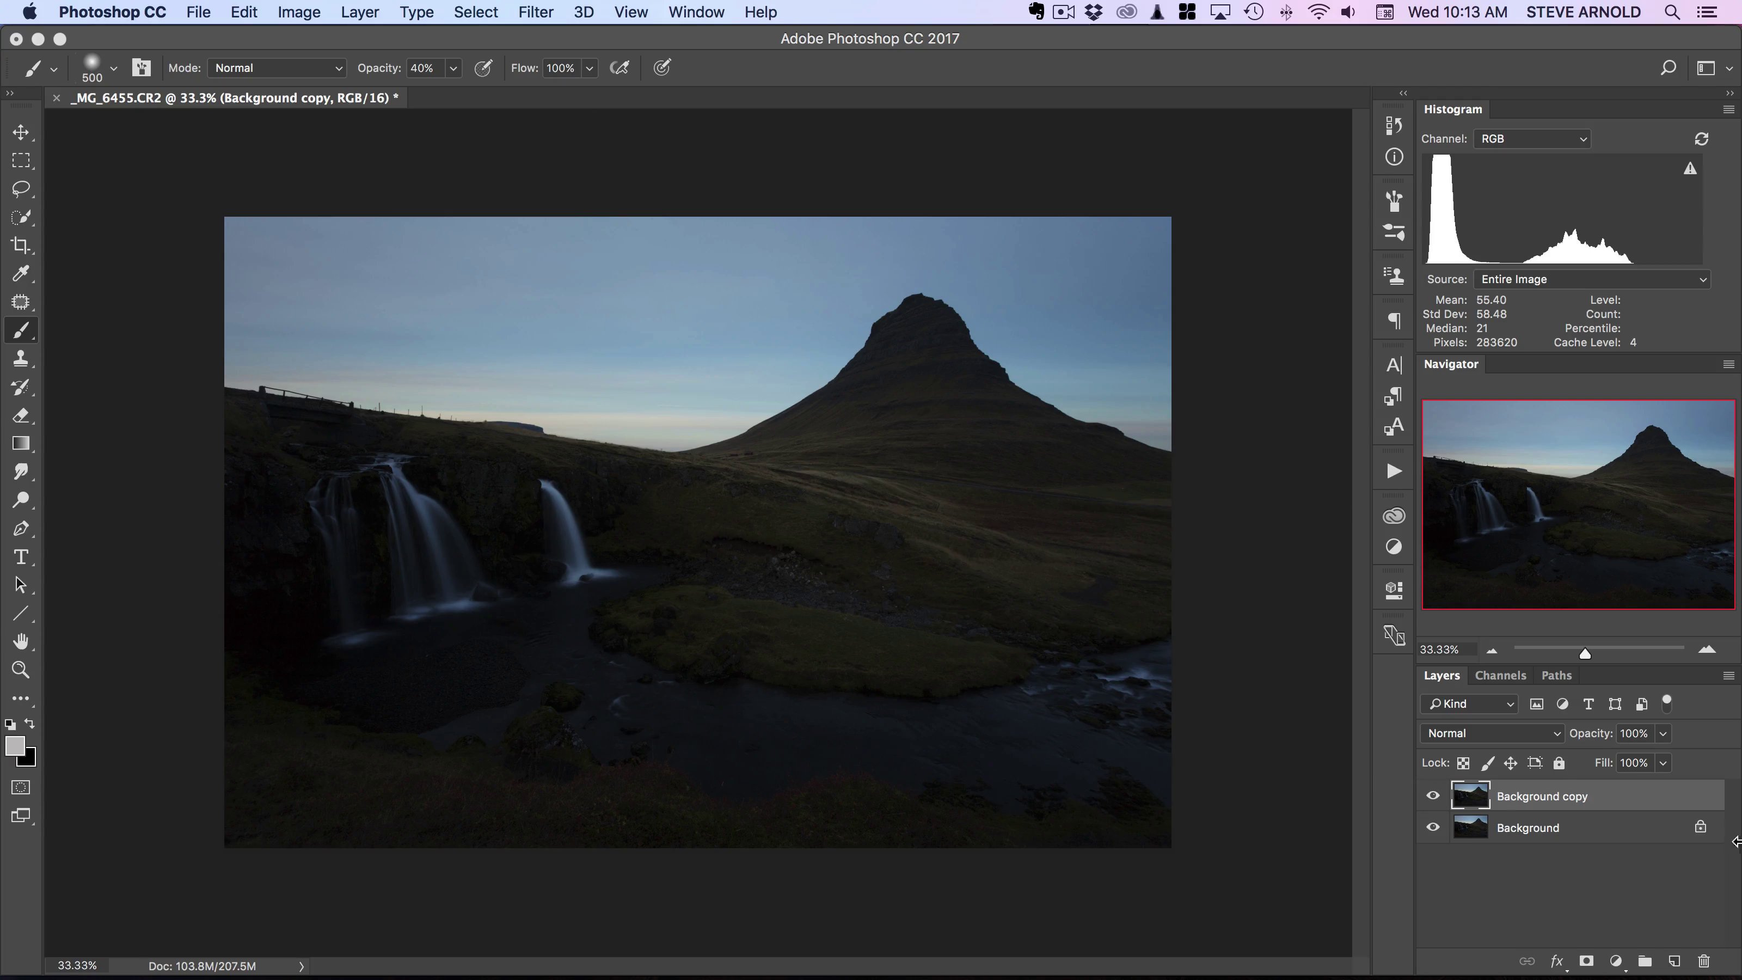
{"action": "left_click", "coordinate": [536, 12]}
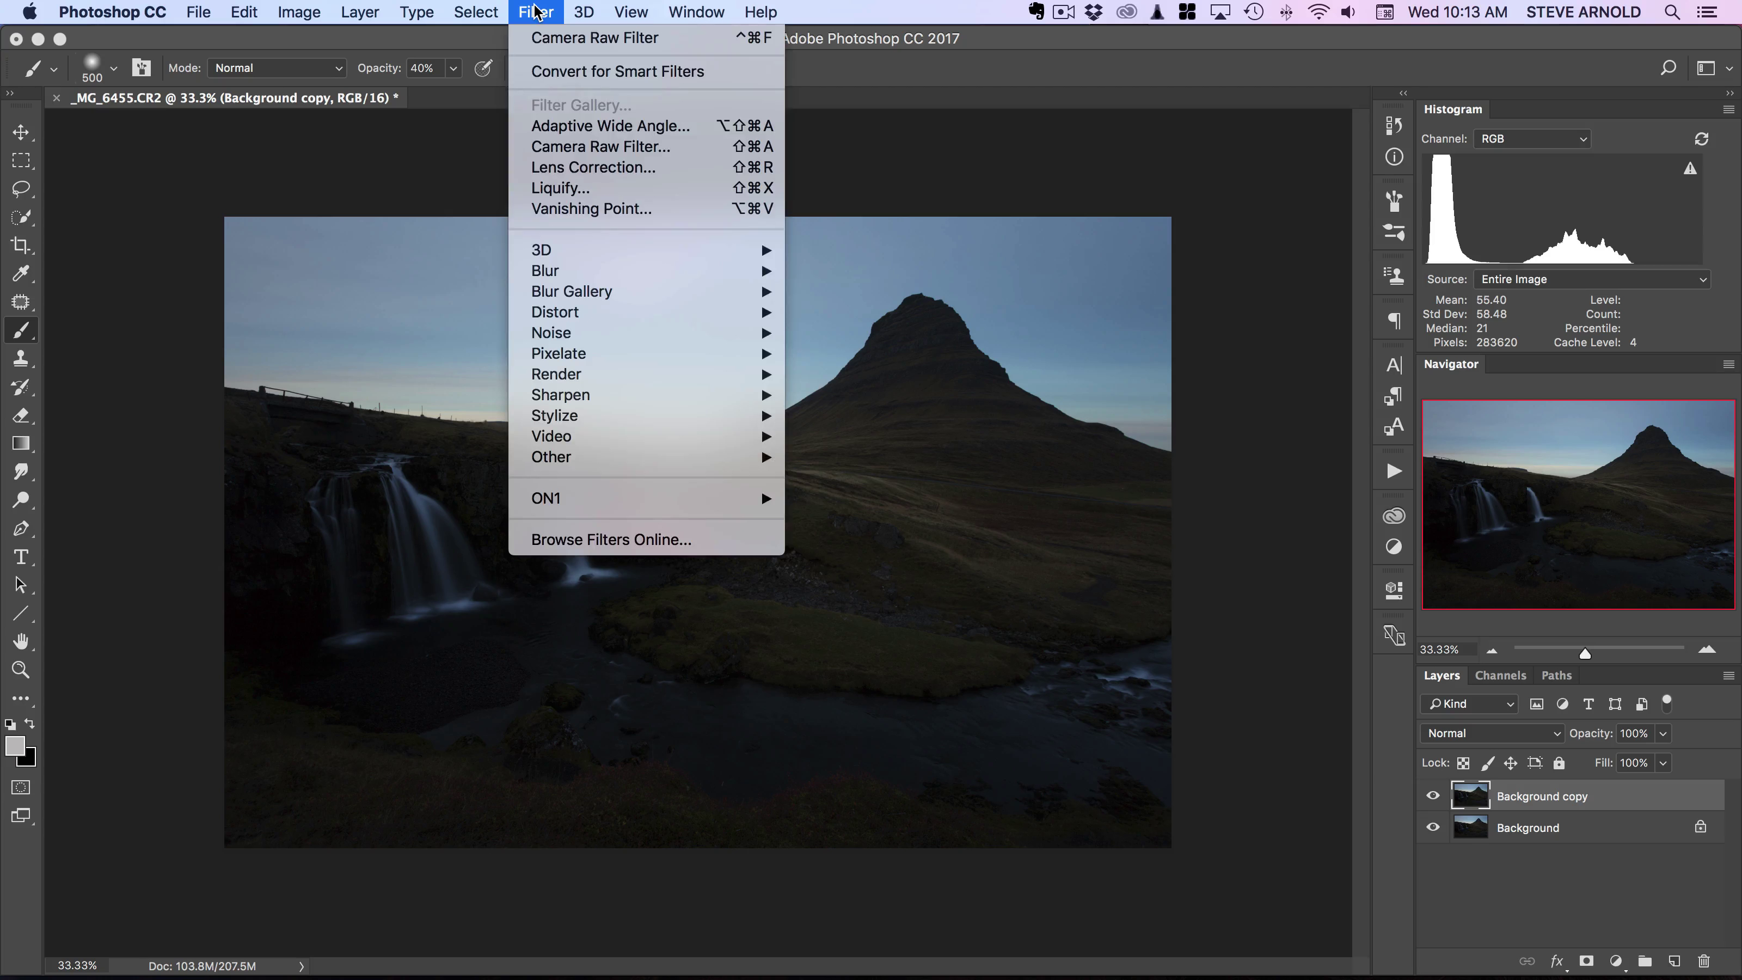
{"action": "left_click", "coordinate": [676, 73]}
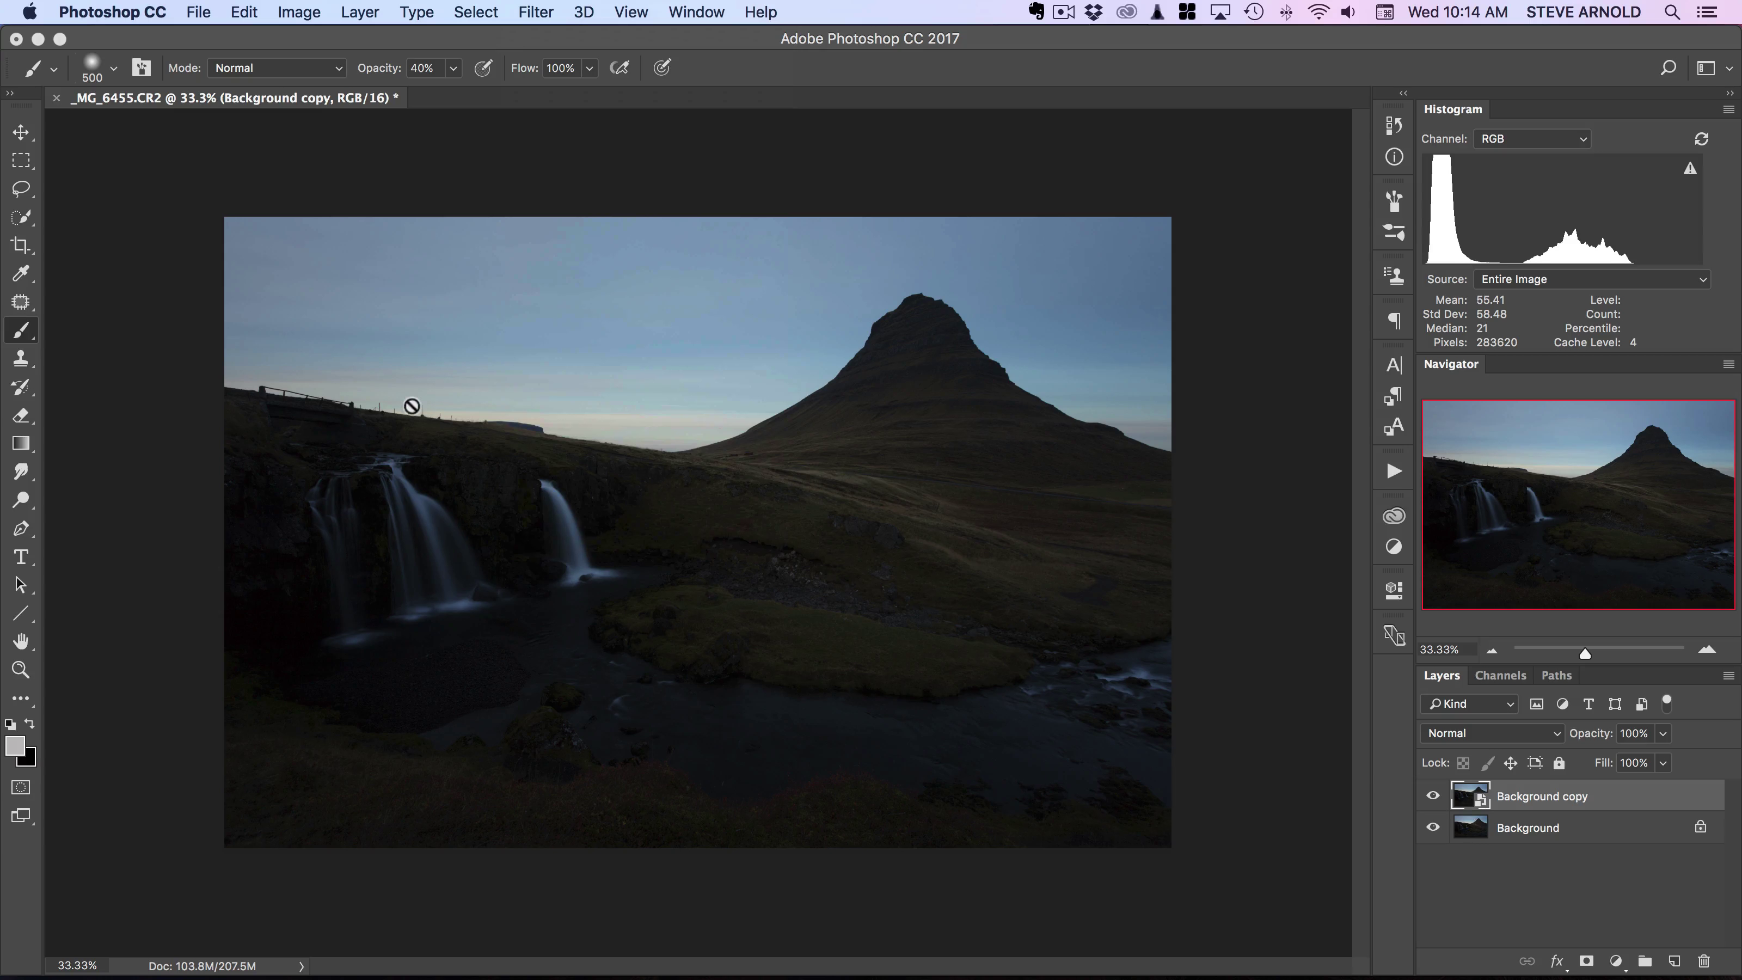
Start the Camera Raw Filter on the Background copy layer and set Exposure to +2.50
{"action": "left_click", "coordinate": [541, 10]}
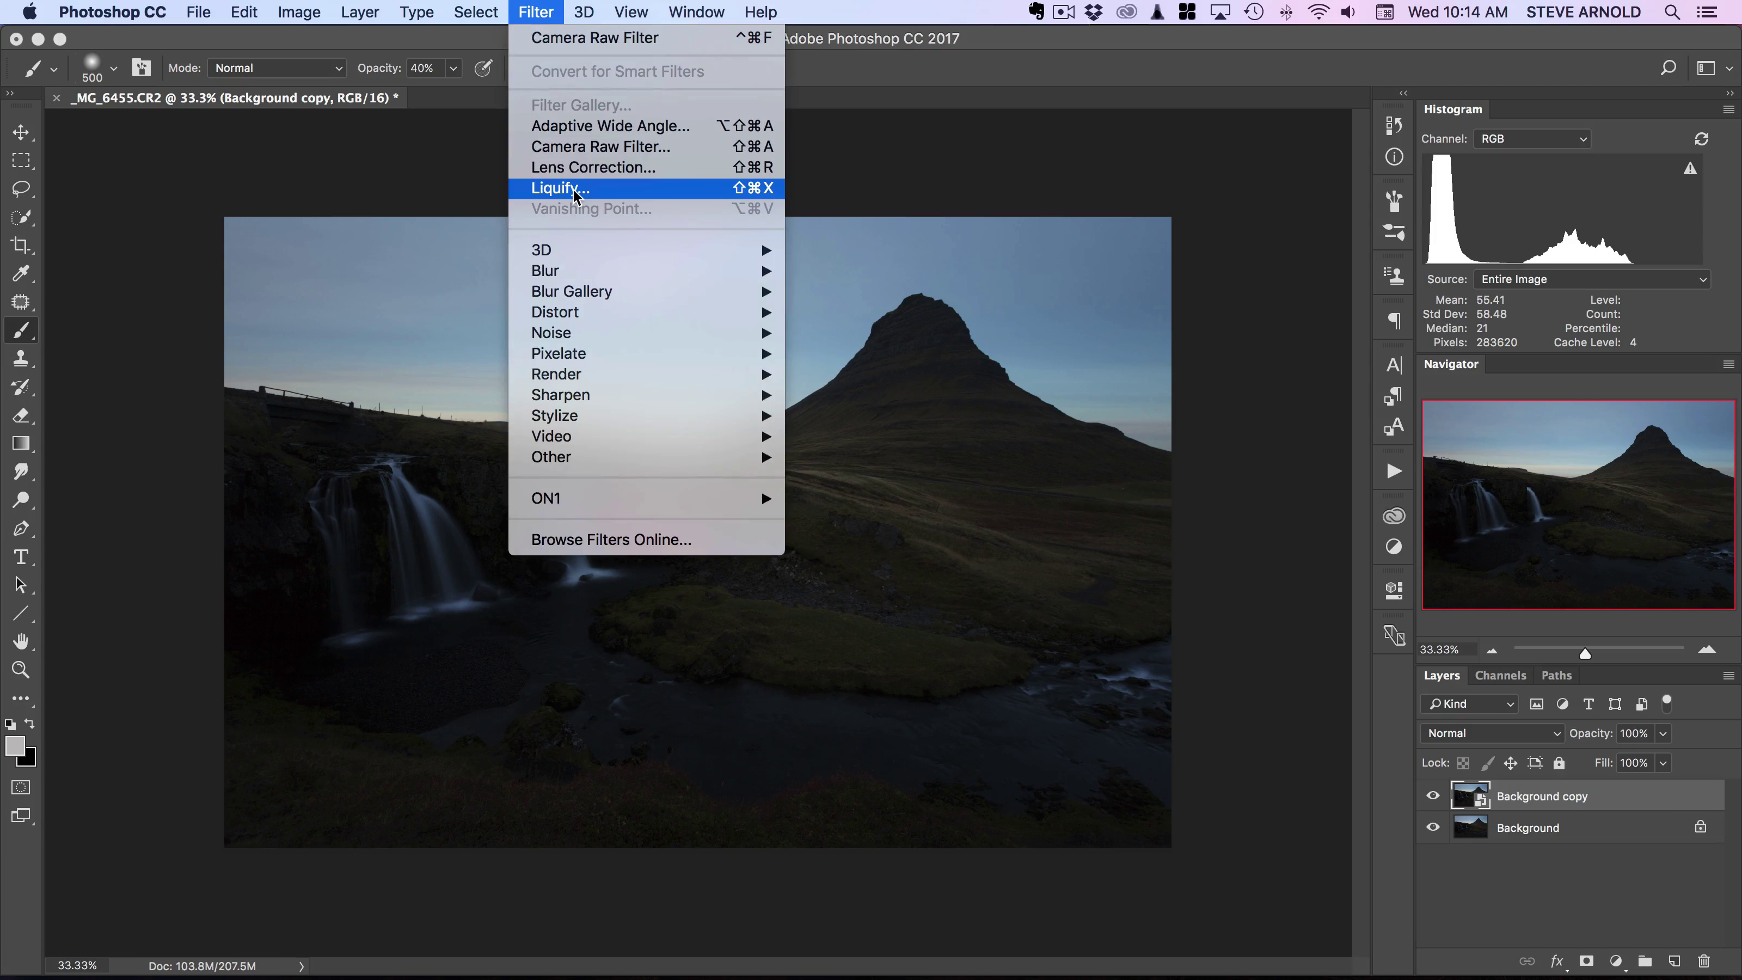
{"action": "left_click", "coordinate": [670, 149]}
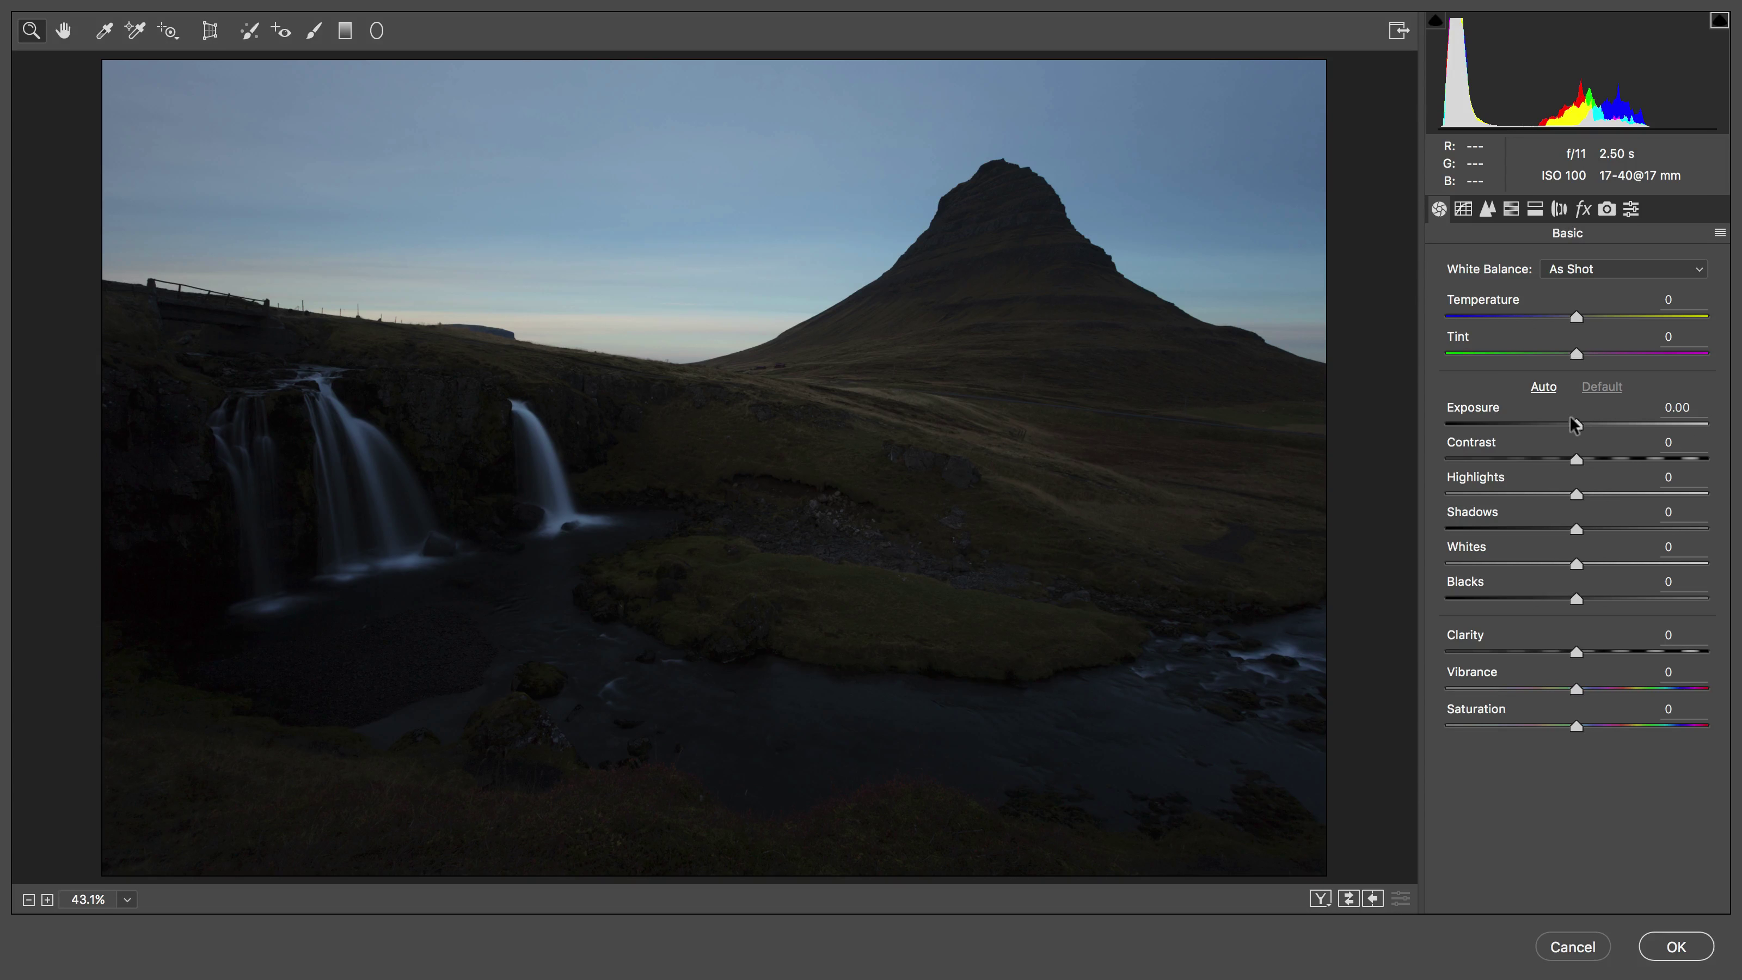
{"action": "left_click_drag", "start_coordinate": [1576, 420], "coordinate": [1625, 422]}
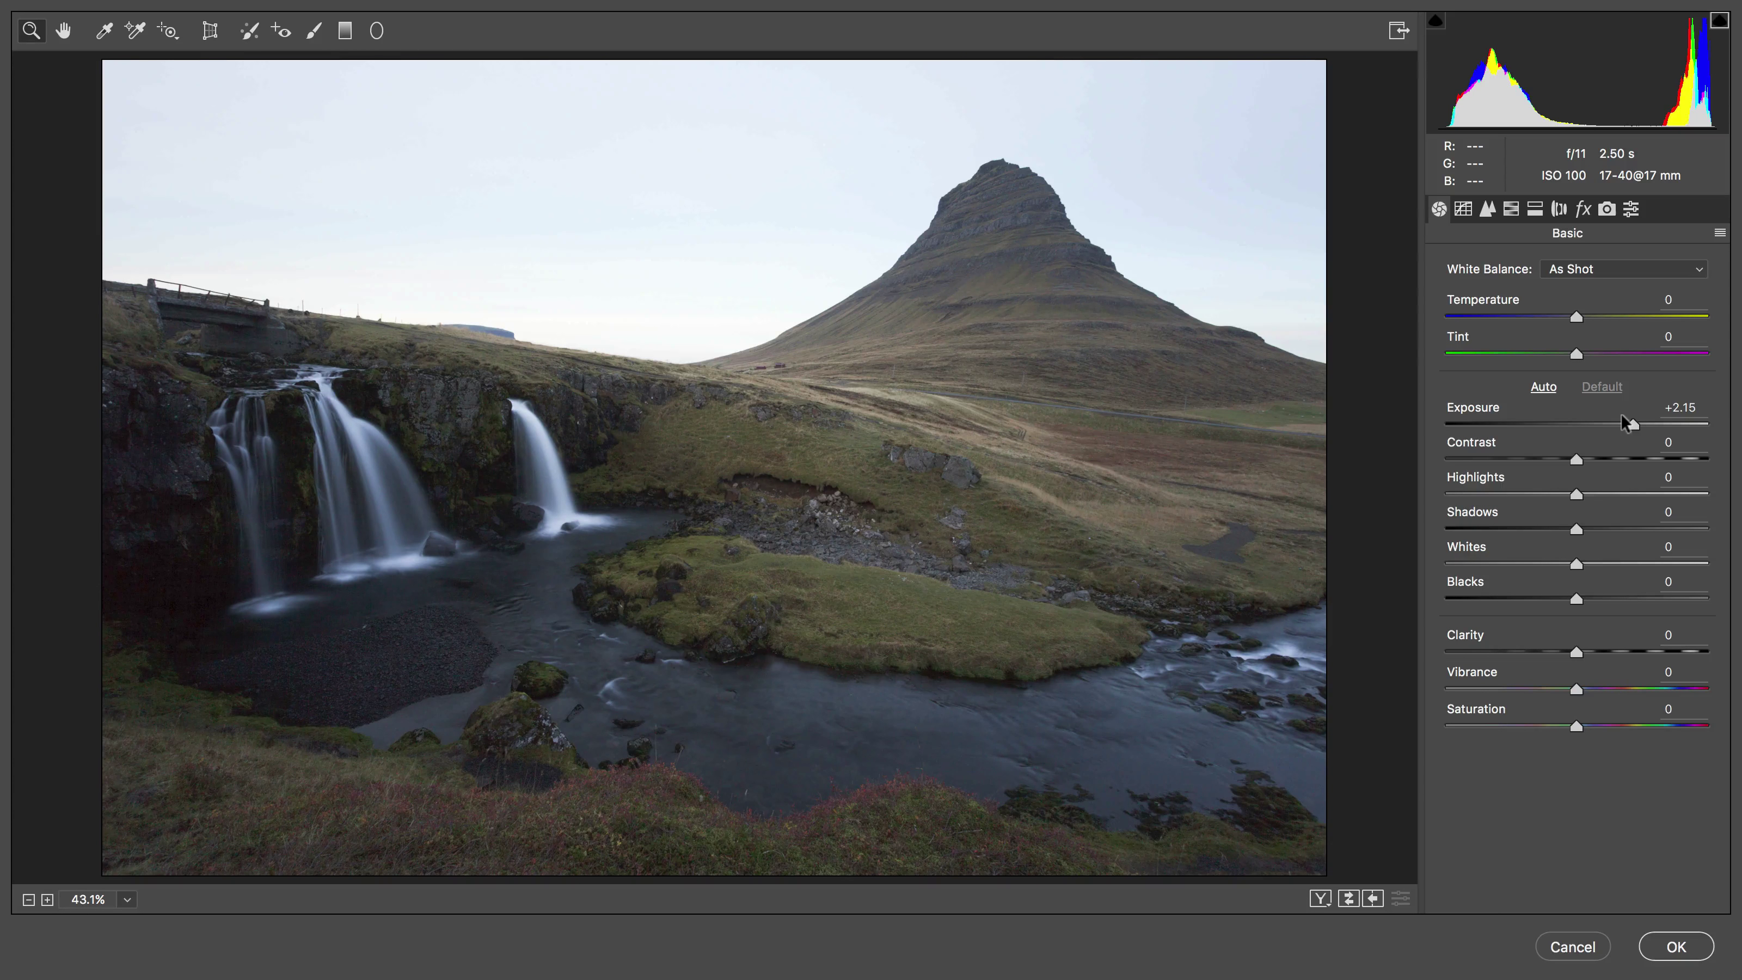
{"action": "left_click", "coordinate": [1621, 416]}
{"action": "key", "text": "Up"}
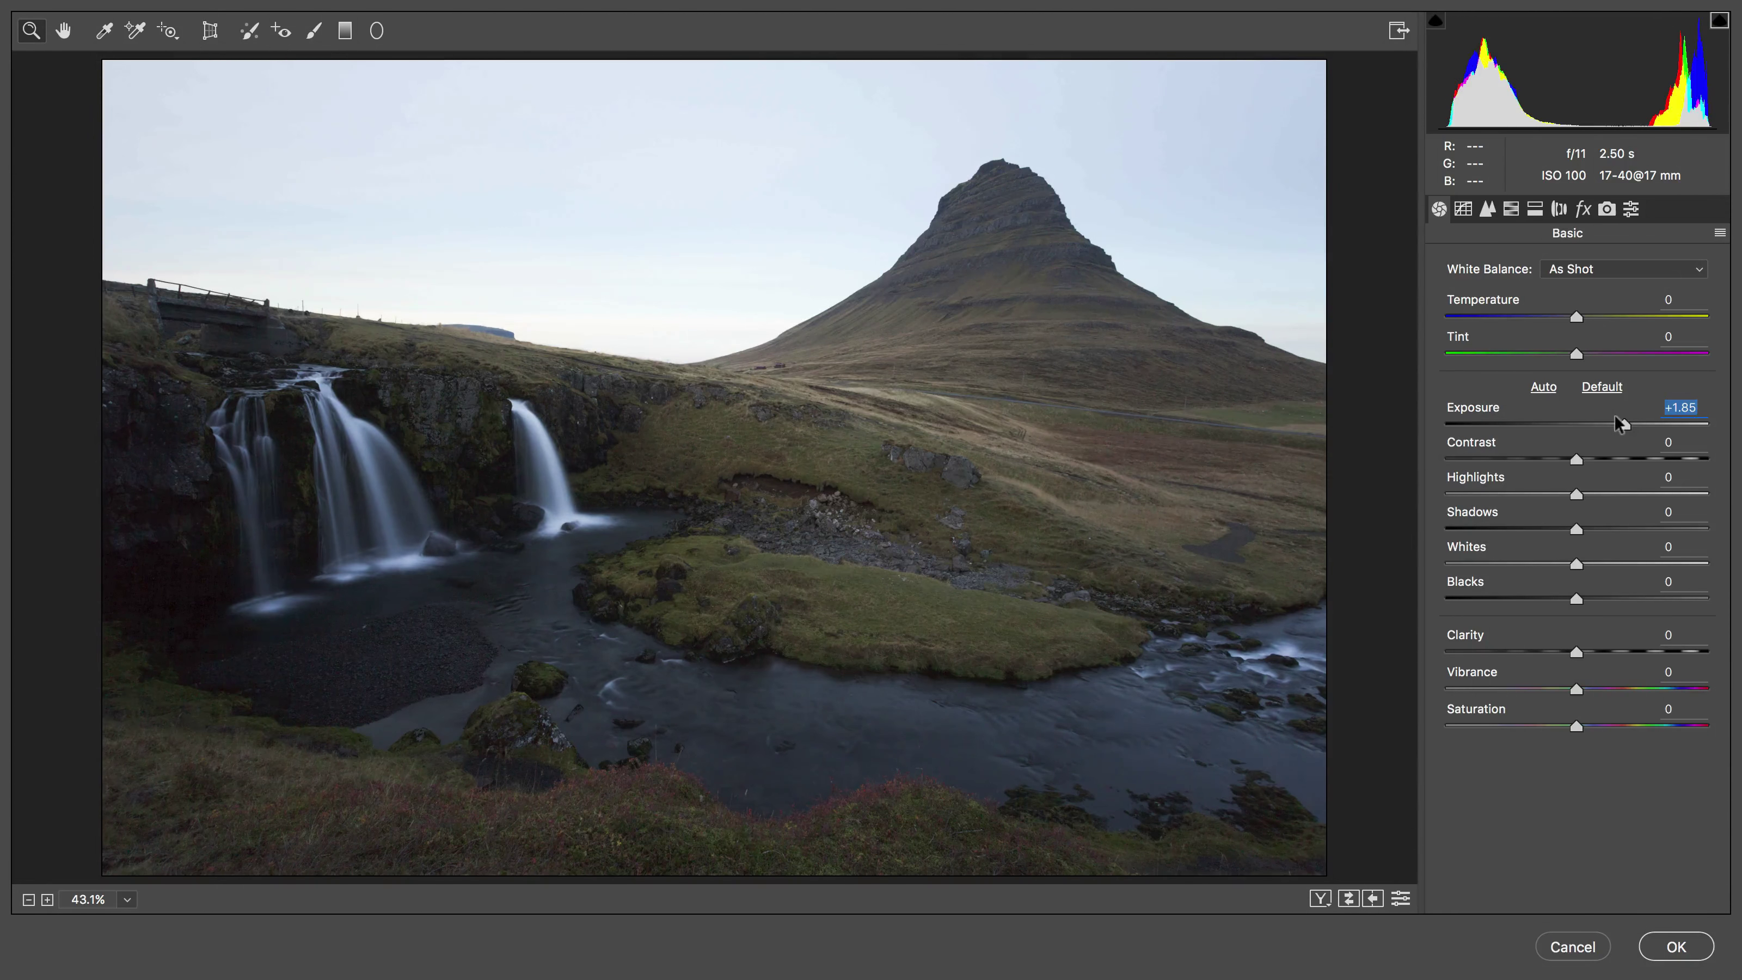
{"action": "key", "text": "Up"}
{"action": "key", "text": "Up"}
{"action": "key", "text": "Up"}
{"action": "key", "text": "Up"}
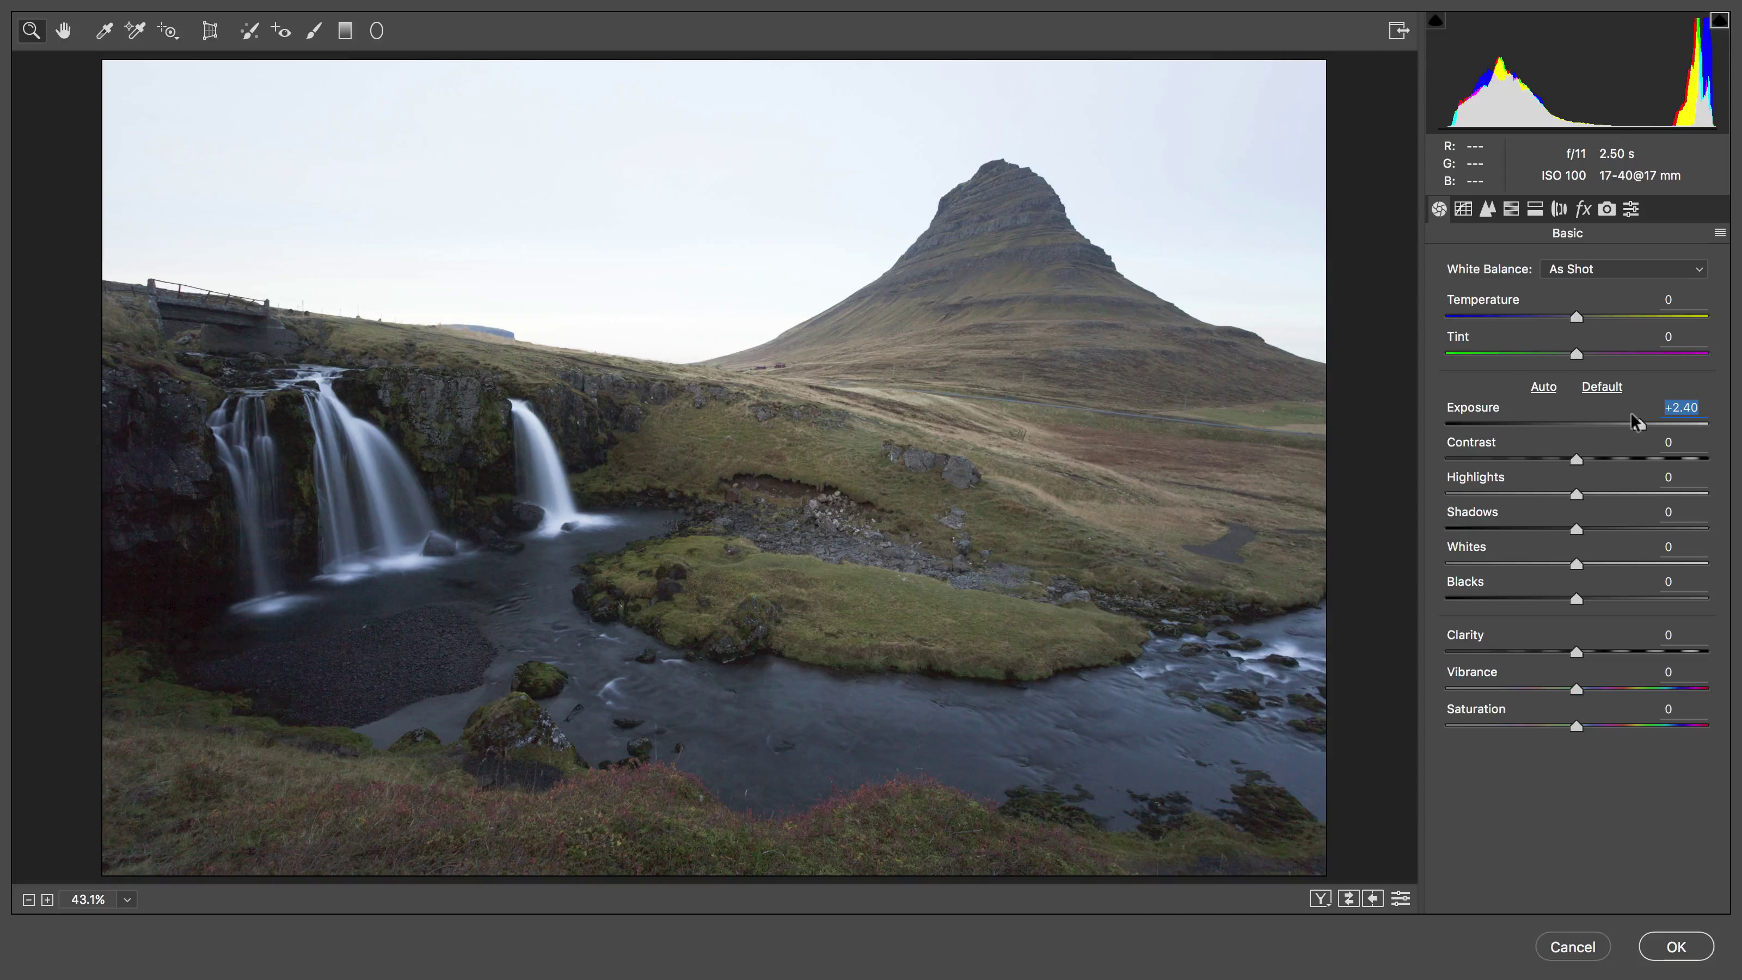
{"action": "left_click_drag", "start_coordinate": [1631, 414], "coordinate": [1633, 416]}
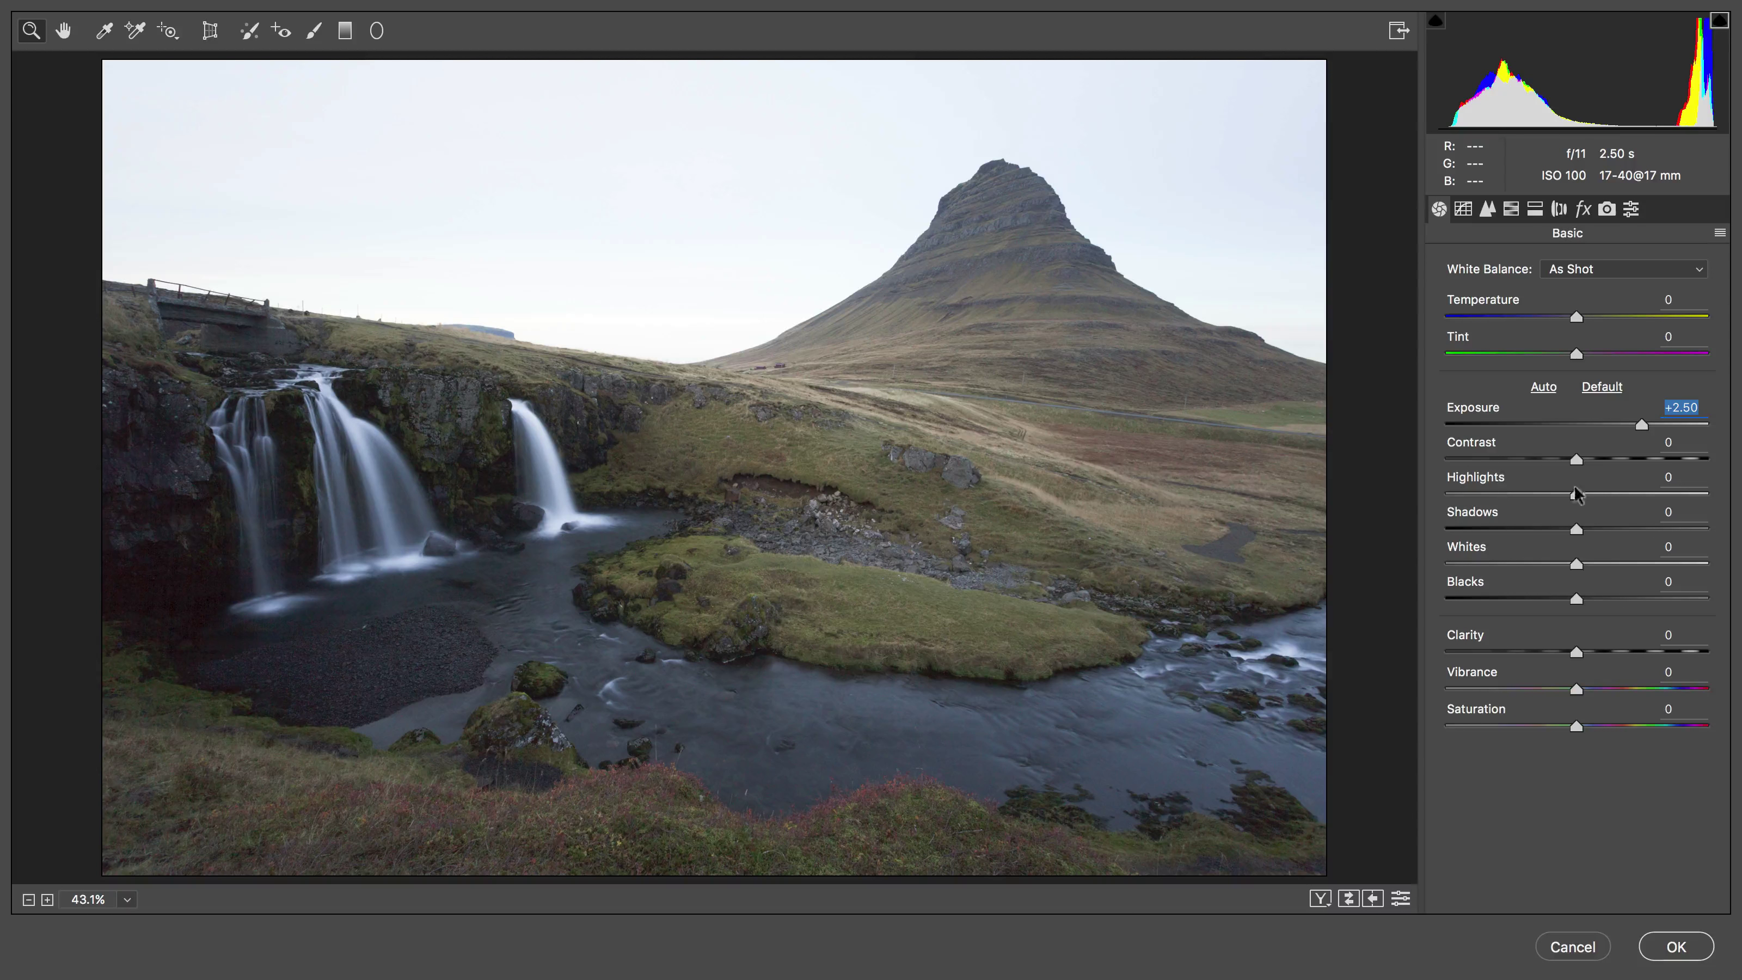
Try recovering the bright sky with Highlights at -93 and Whites at -24, and reset both to 0
{"action": "left_click_drag", "start_coordinate": [1566, 487], "coordinate": [1503, 487]}
{"action": "mouse_move", "coordinate": [1469, 485]}
{"action": "left_mouse_down"}
{"action": "mouse_move", "coordinate": [1442, 474]}
{"action": "mouse_move", "coordinate": [1454, 488]}
{"action": "left_mouse_up"}
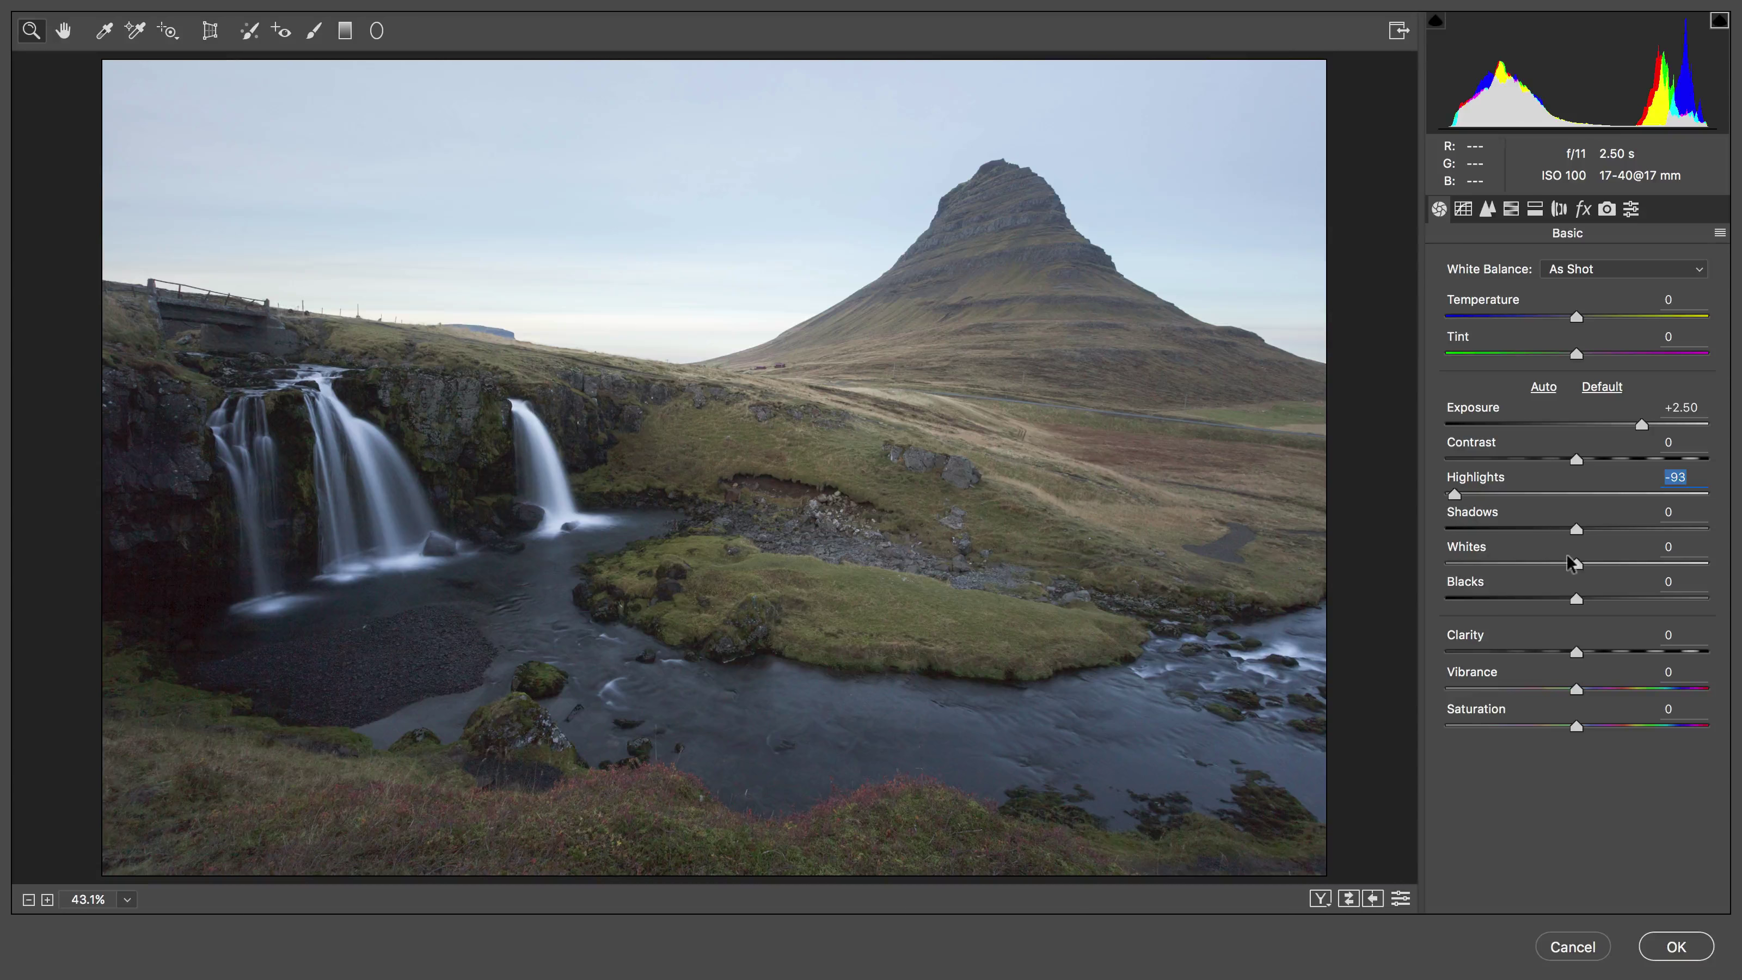
{"action": "mouse_move", "coordinate": [1572, 563]}
{"action": "left_mouse_down"}
{"action": "mouse_move", "coordinate": [1460, 564]}
{"action": "mouse_move", "coordinate": [1574, 558]}
{"action": "left_mouse_up"}
{"action": "double_click", "coordinate": [1573, 558]}
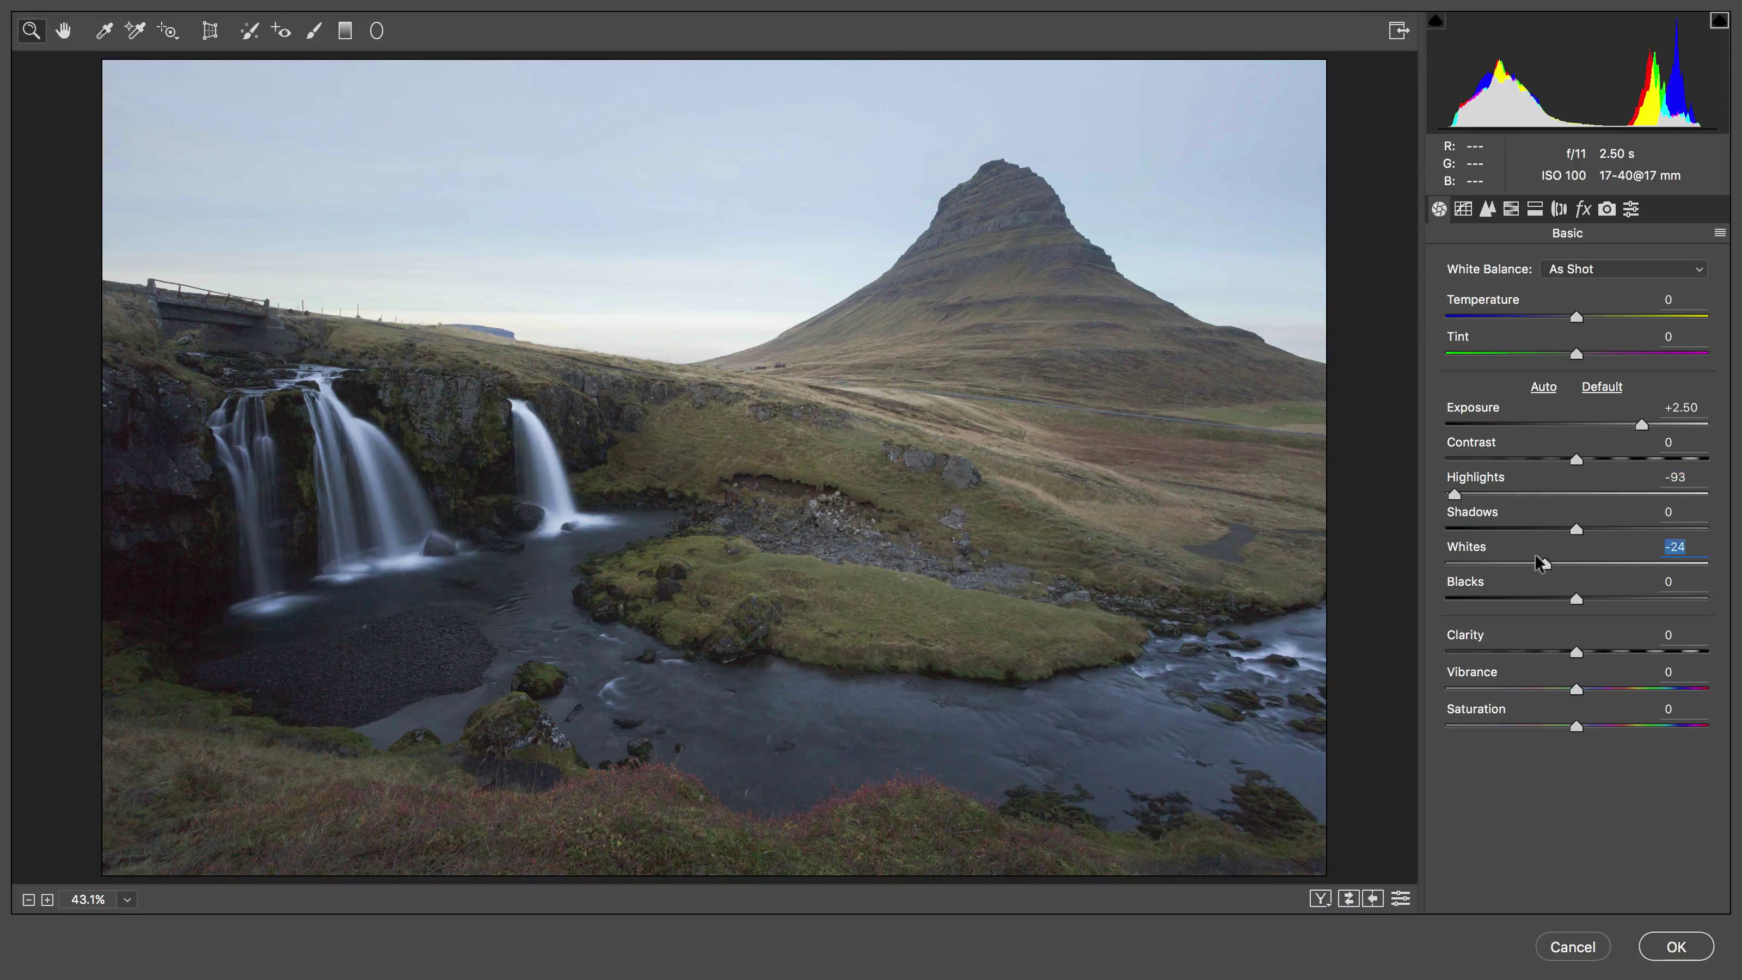
{"action": "double_click", "coordinate": [1452, 492]}
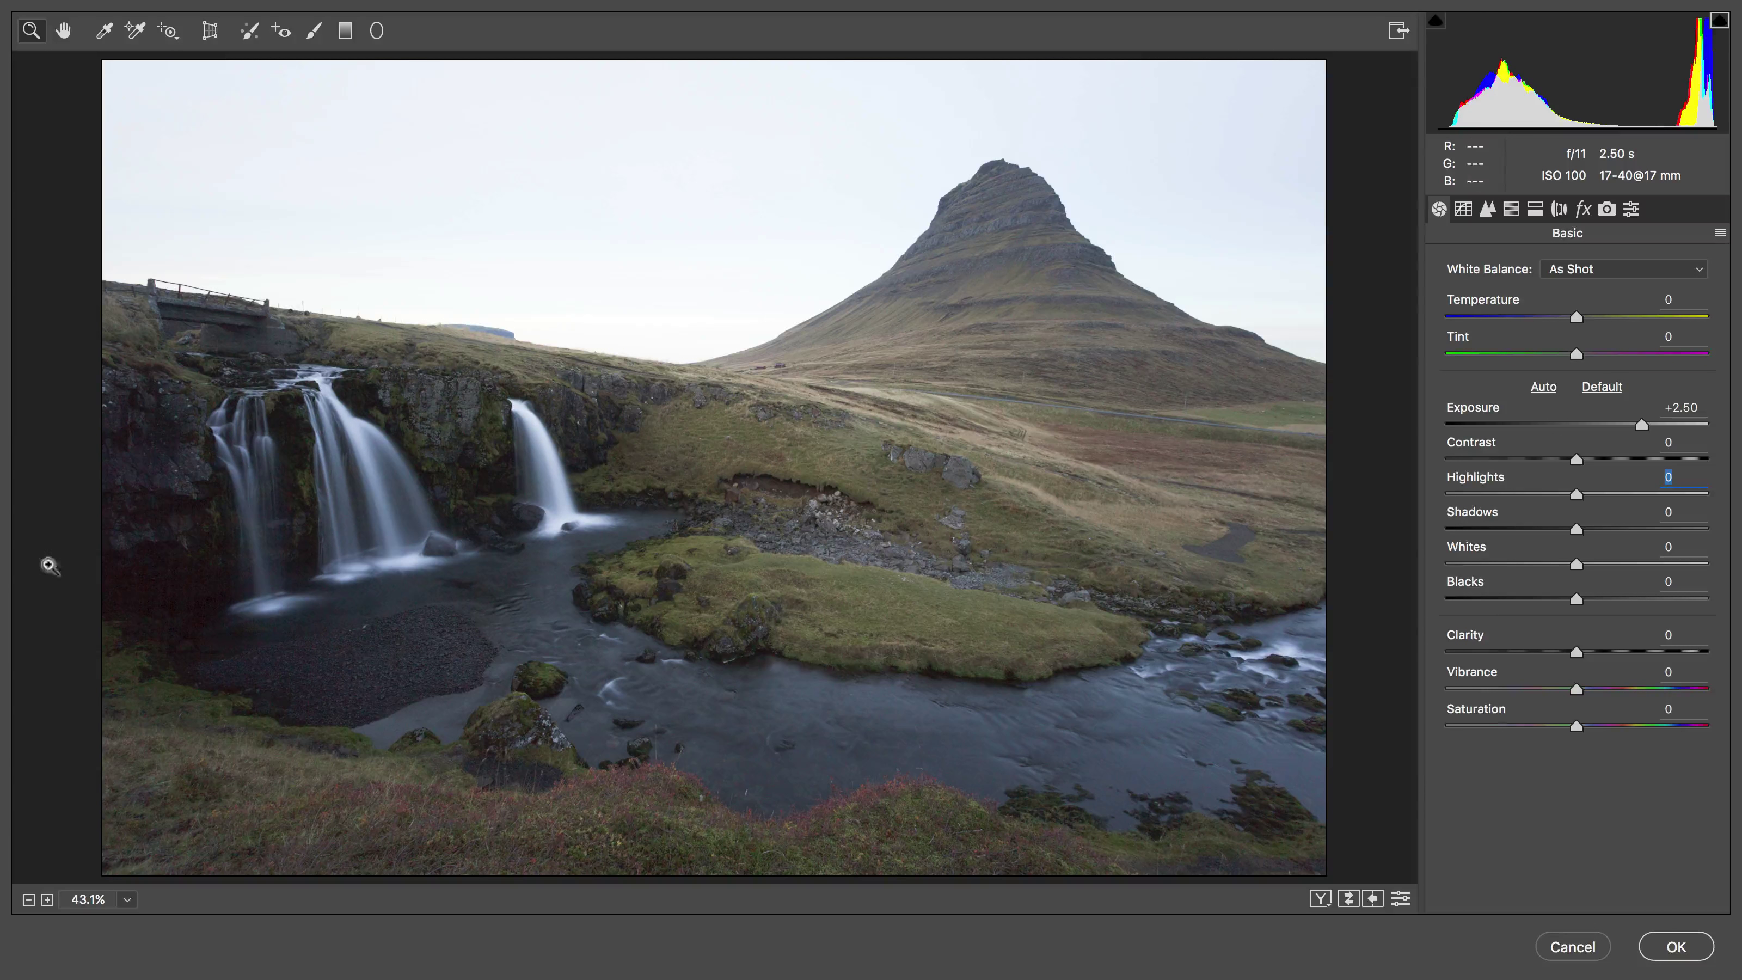
Inspect the noise in the dark rocks at 100% and try Luminance noise reduction at 33, resetting it to 0
{"action": "left_click", "coordinate": [207, 563]}
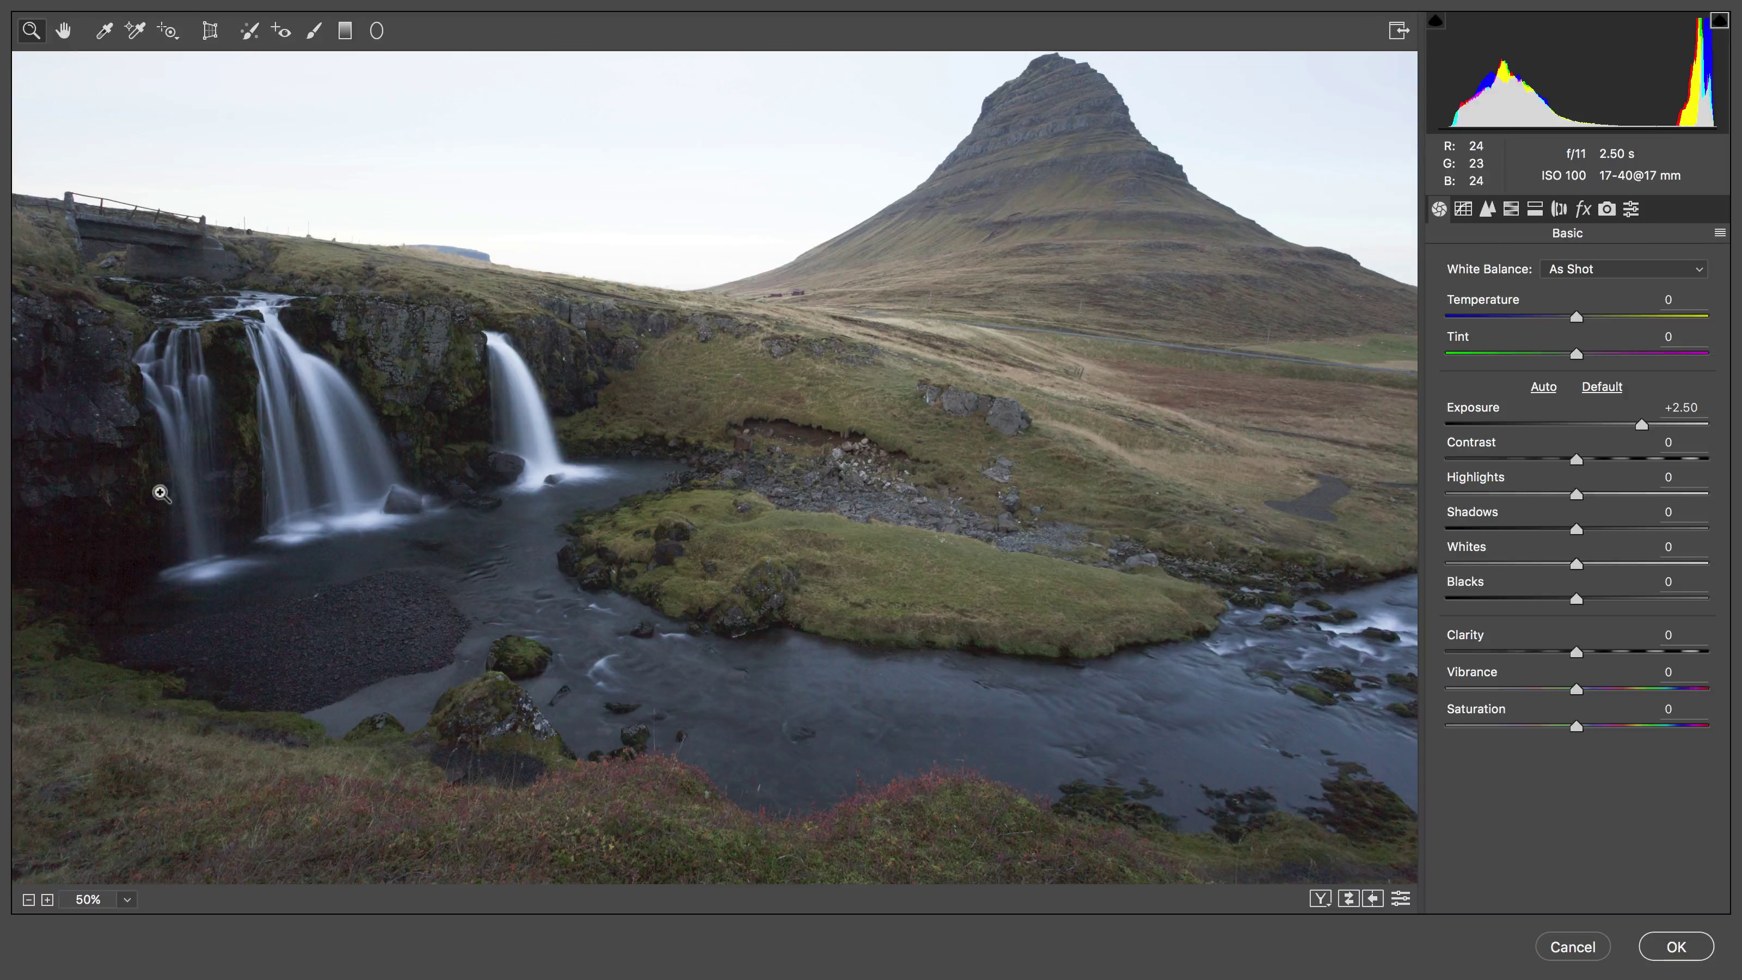
{"action": "left_click", "coordinate": [122, 495]}
{"action": "left_click", "coordinate": [121, 495]}
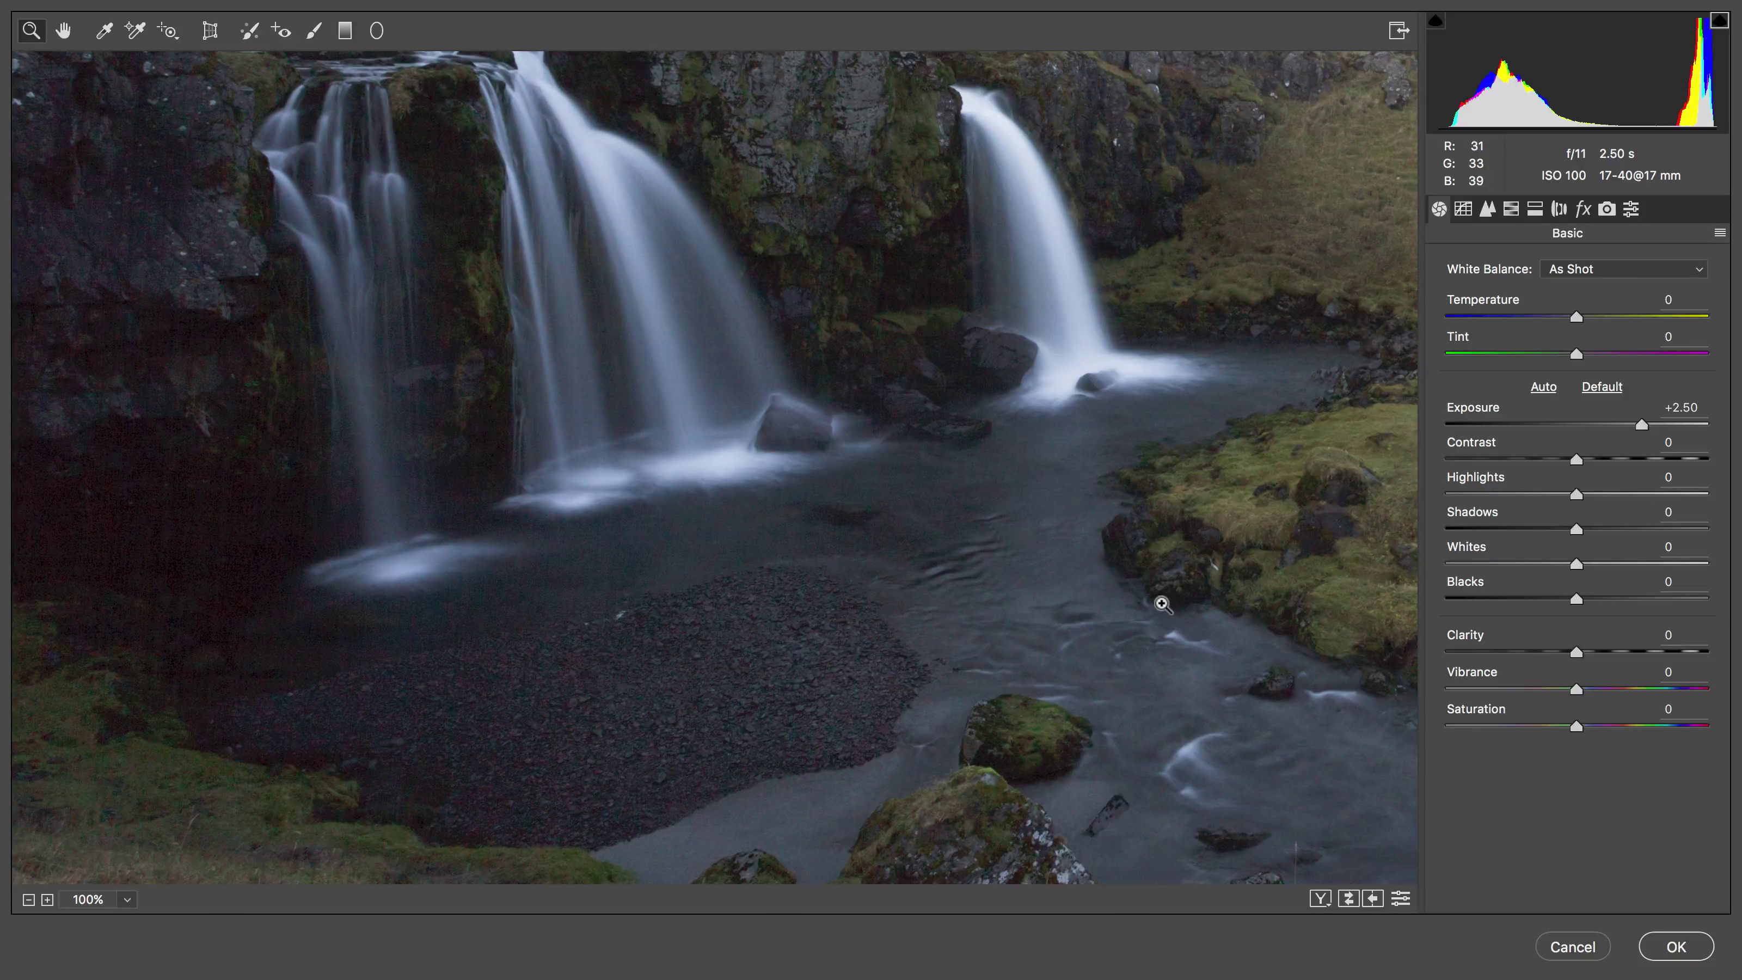
{"action": "left_click", "coordinate": [1462, 209]}
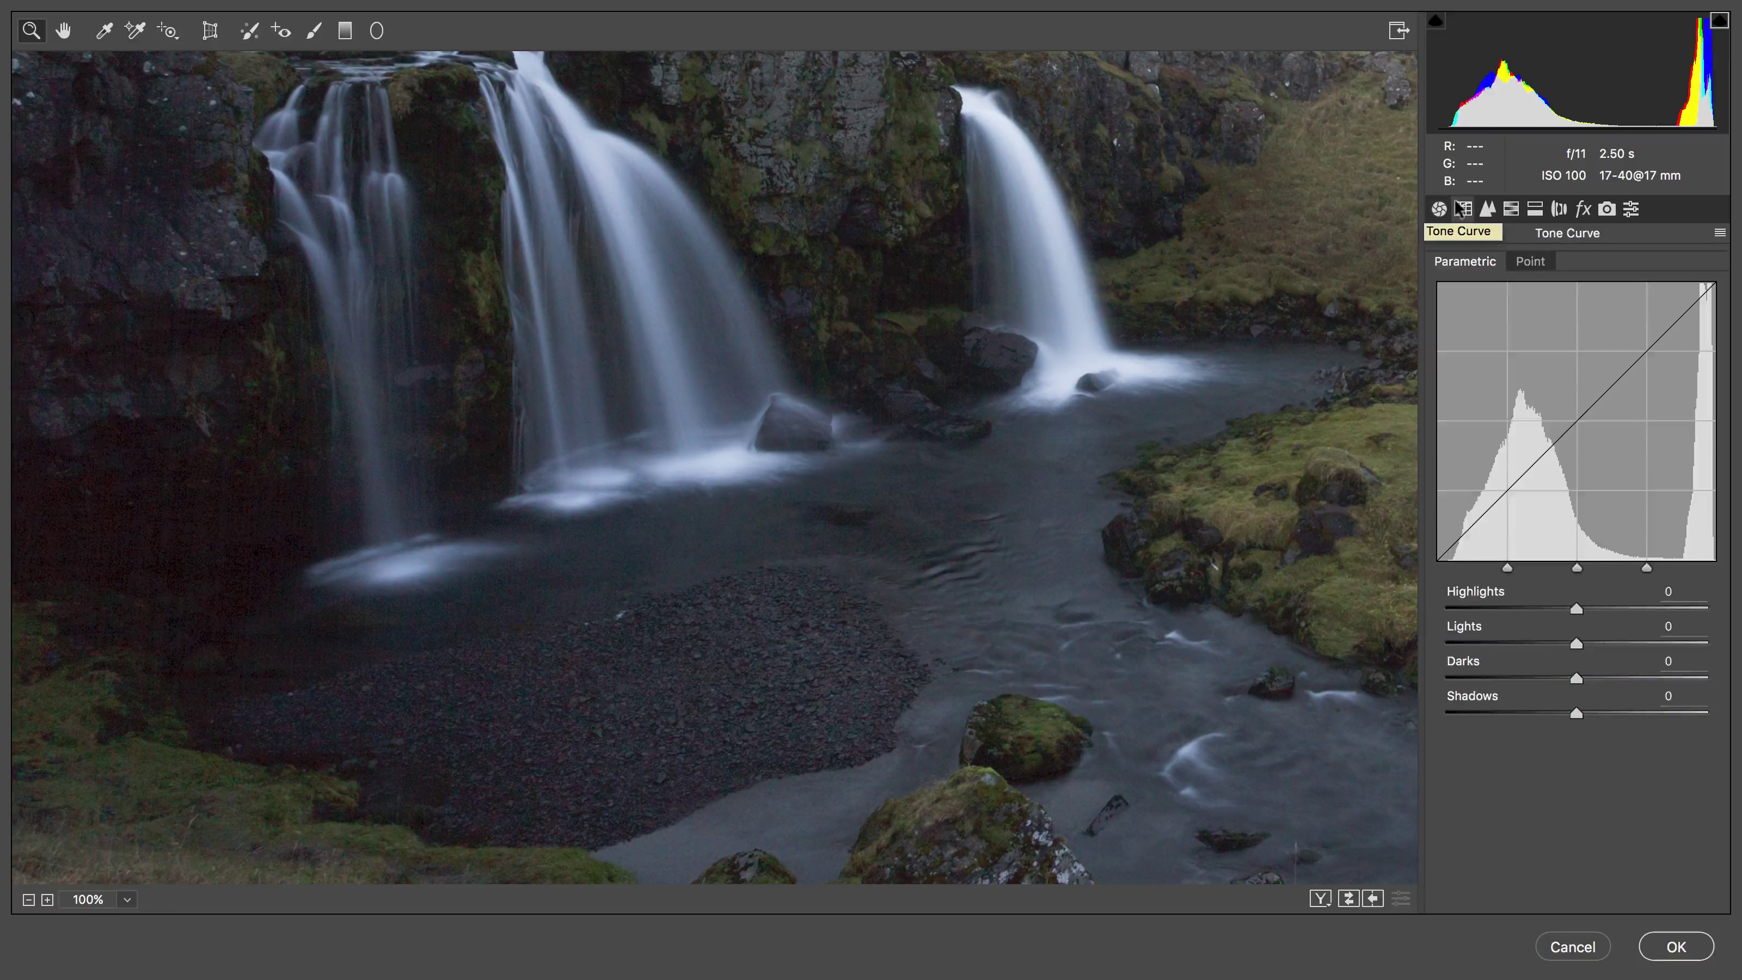
{"action": "left_click", "coordinate": [1483, 208]}
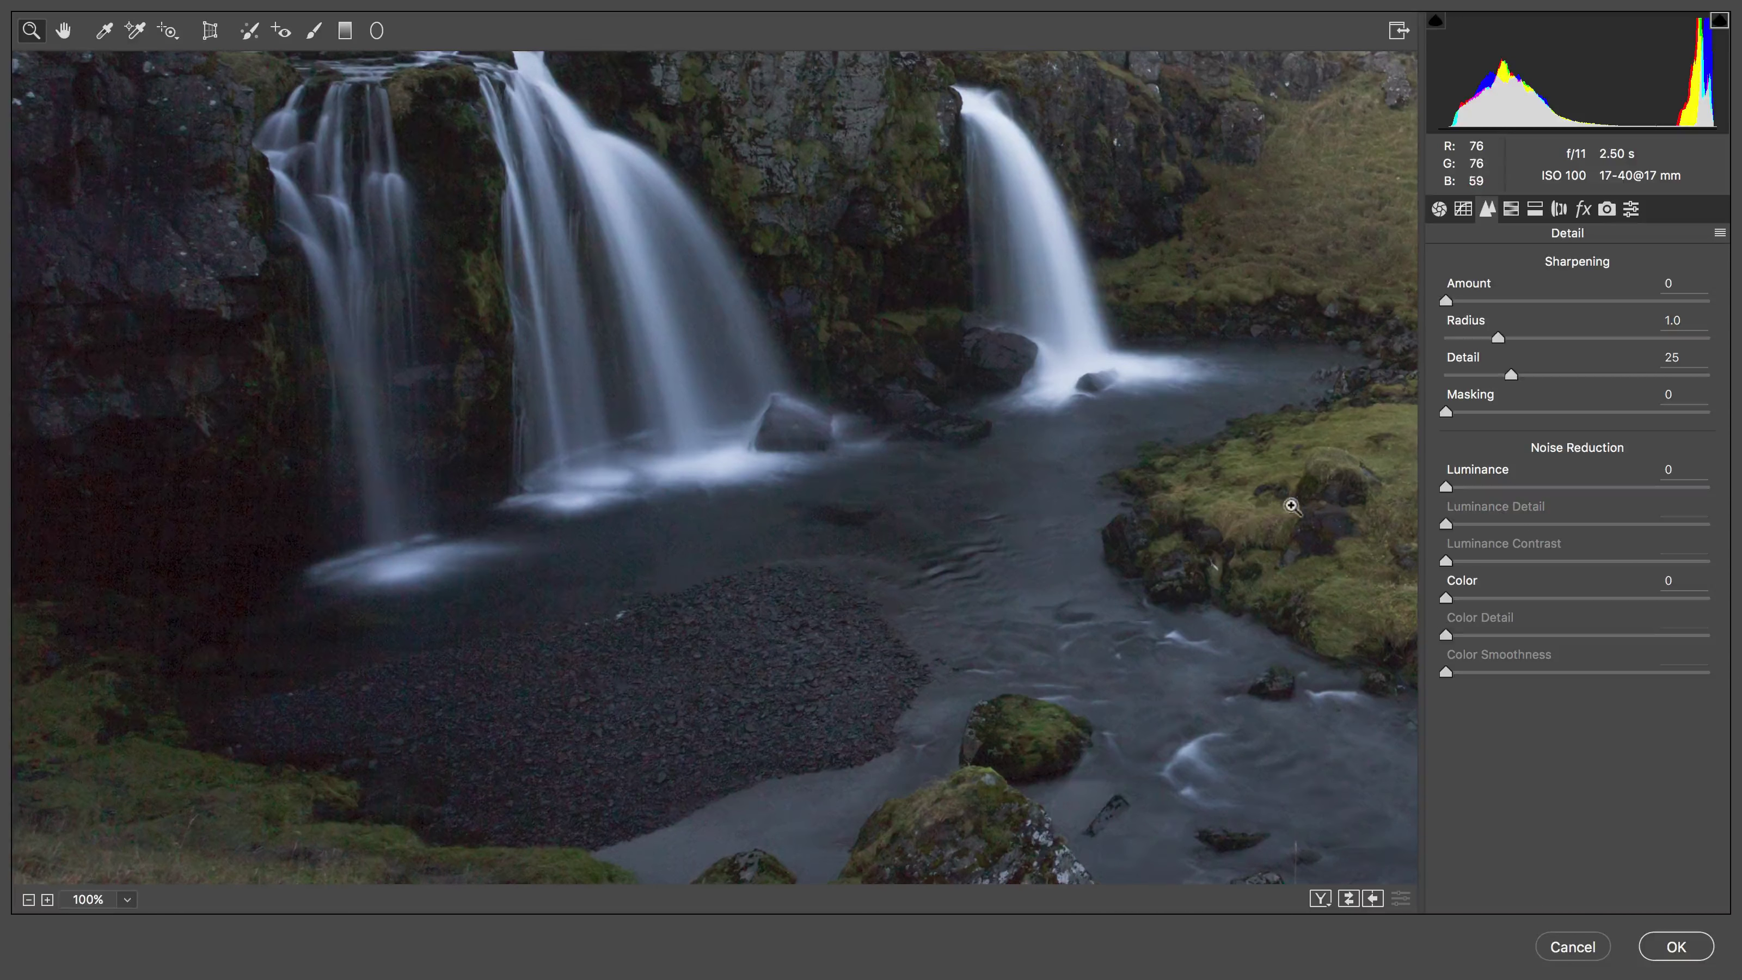
{"action": "key", "text": "super+0"}
{"action": "left_click", "coordinate": [1240, 506]}
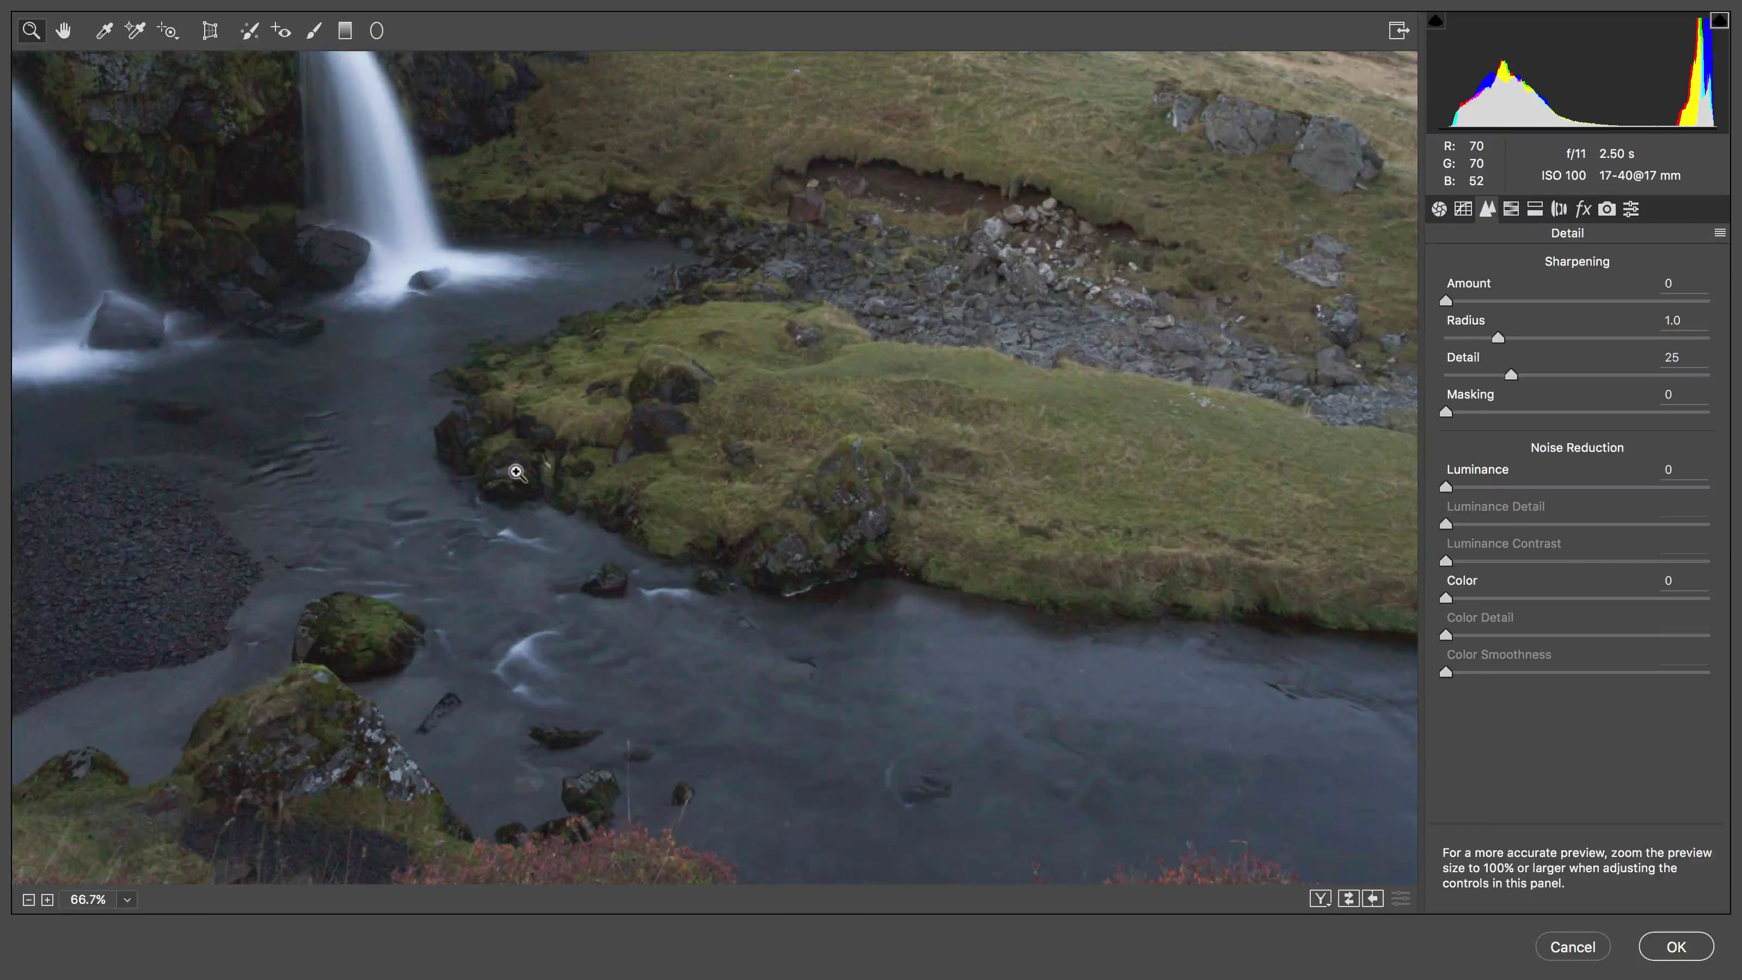
{"action": "left_click", "coordinate": [516, 472]}
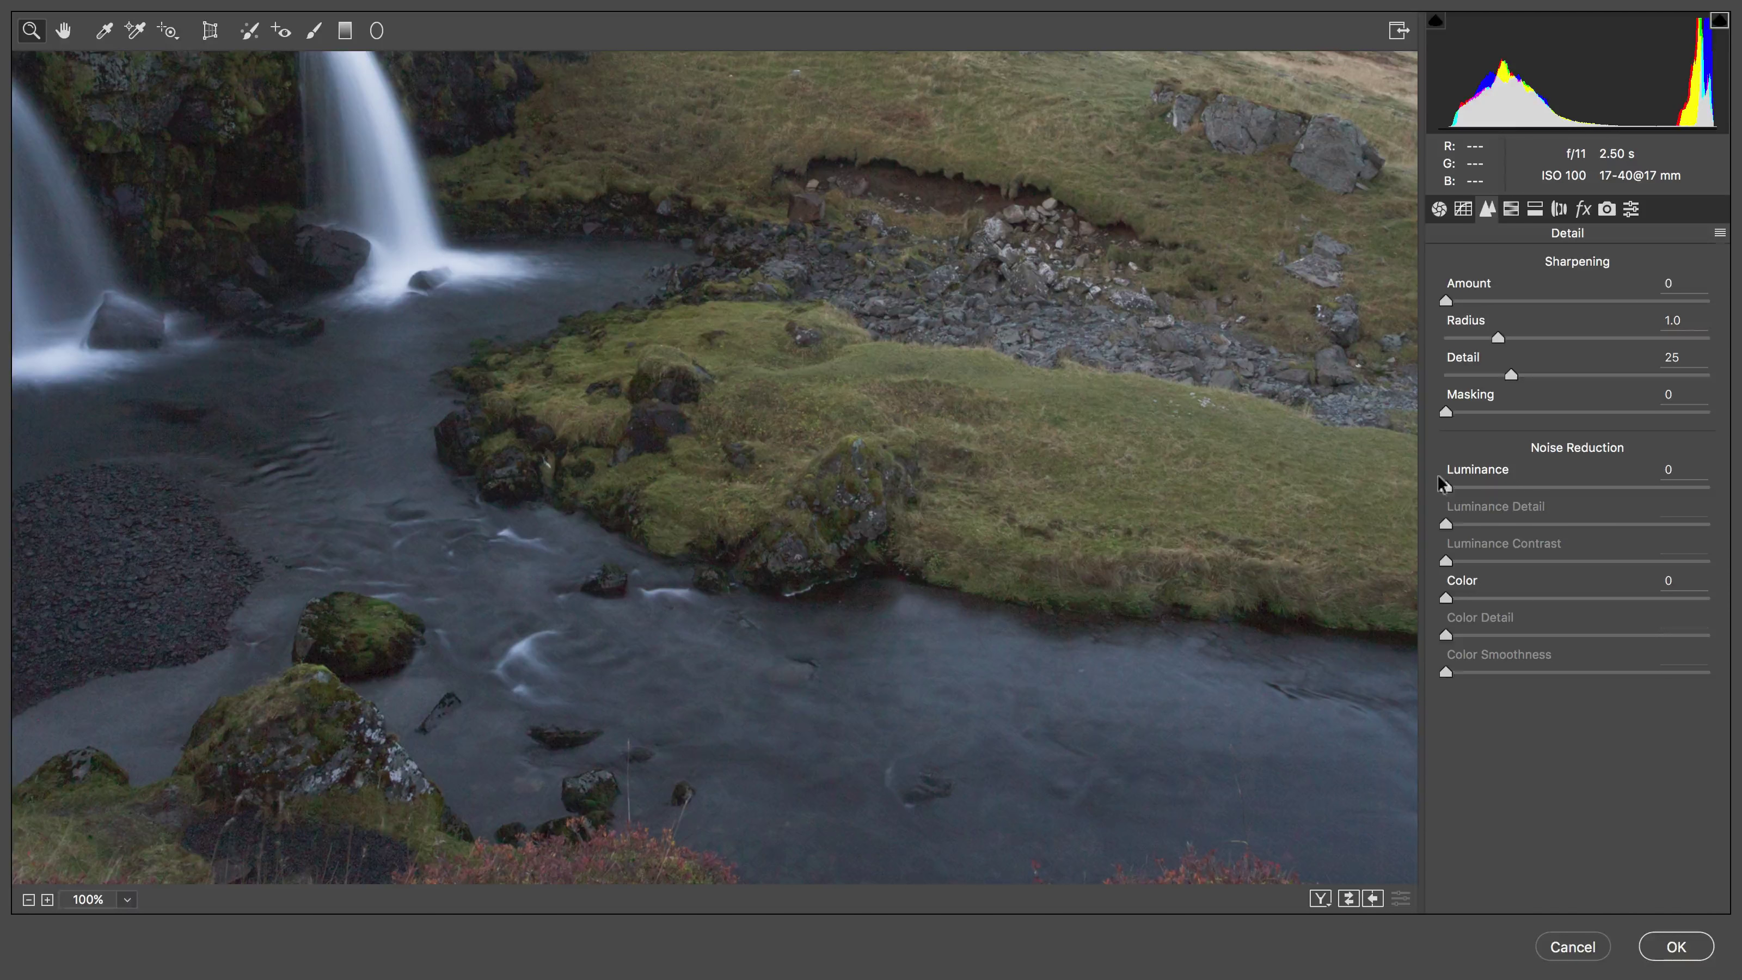
{"action": "left_click_drag", "start_coordinate": [1446, 484], "coordinate": [1531, 485]}
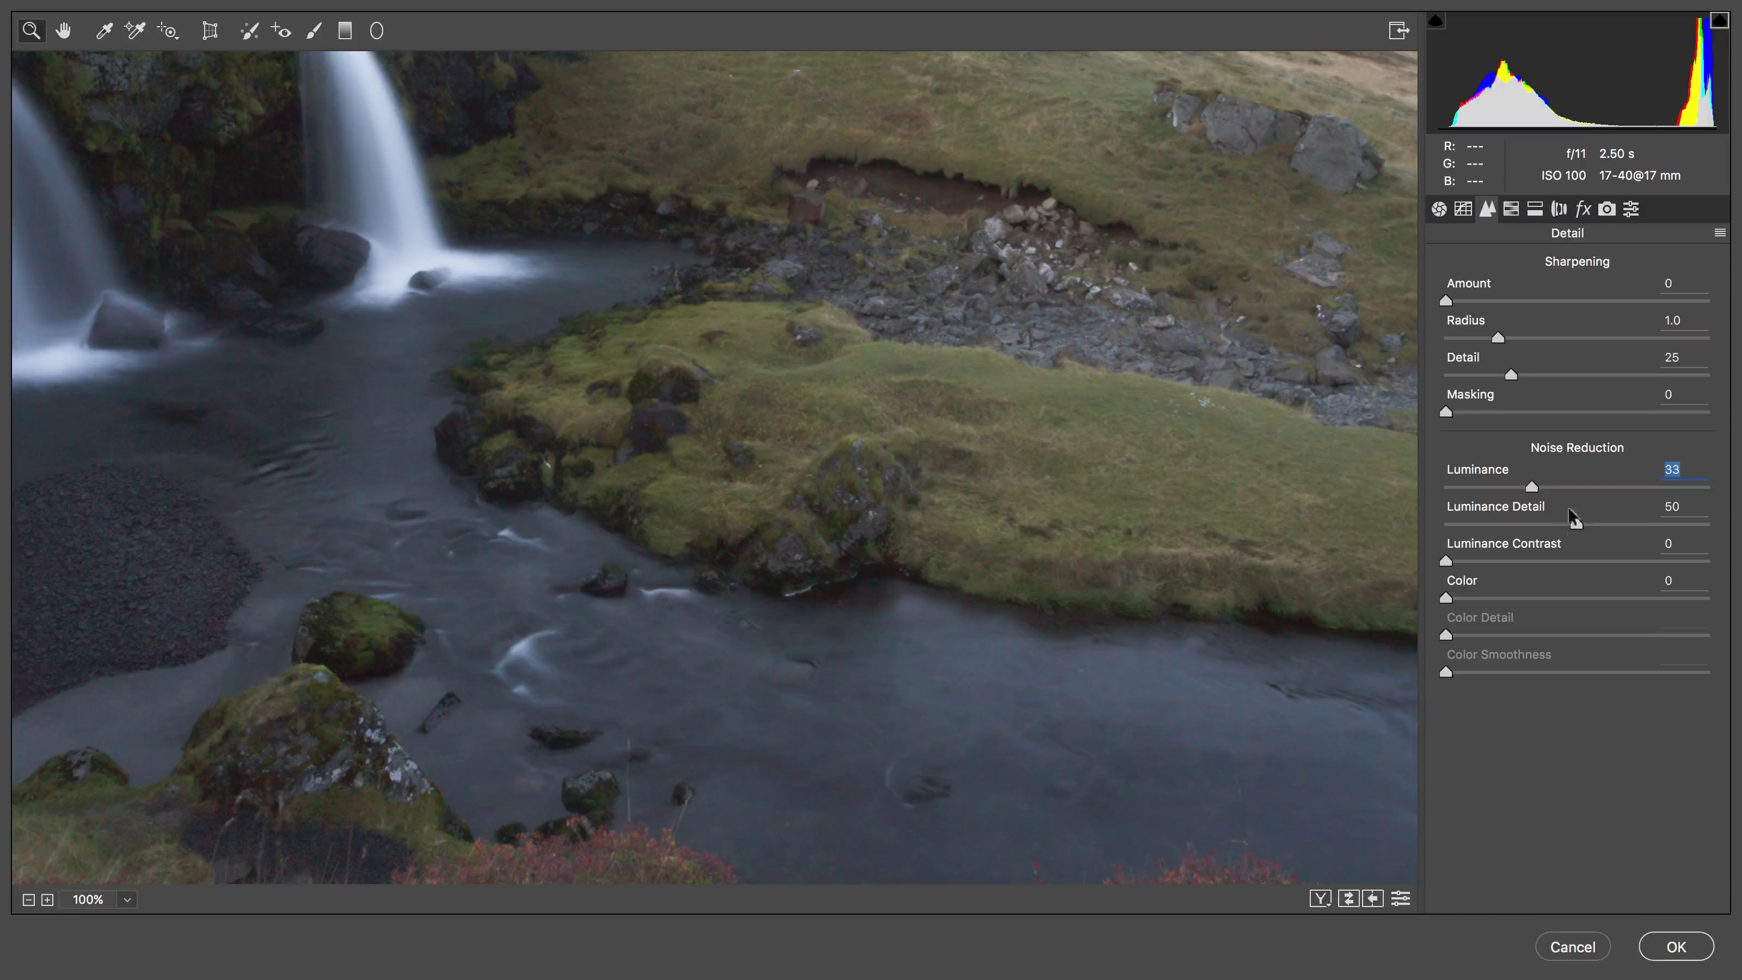
{"action": "left_click_drag", "start_coordinate": [1440, 479], "coordinate": [1426, 479]}
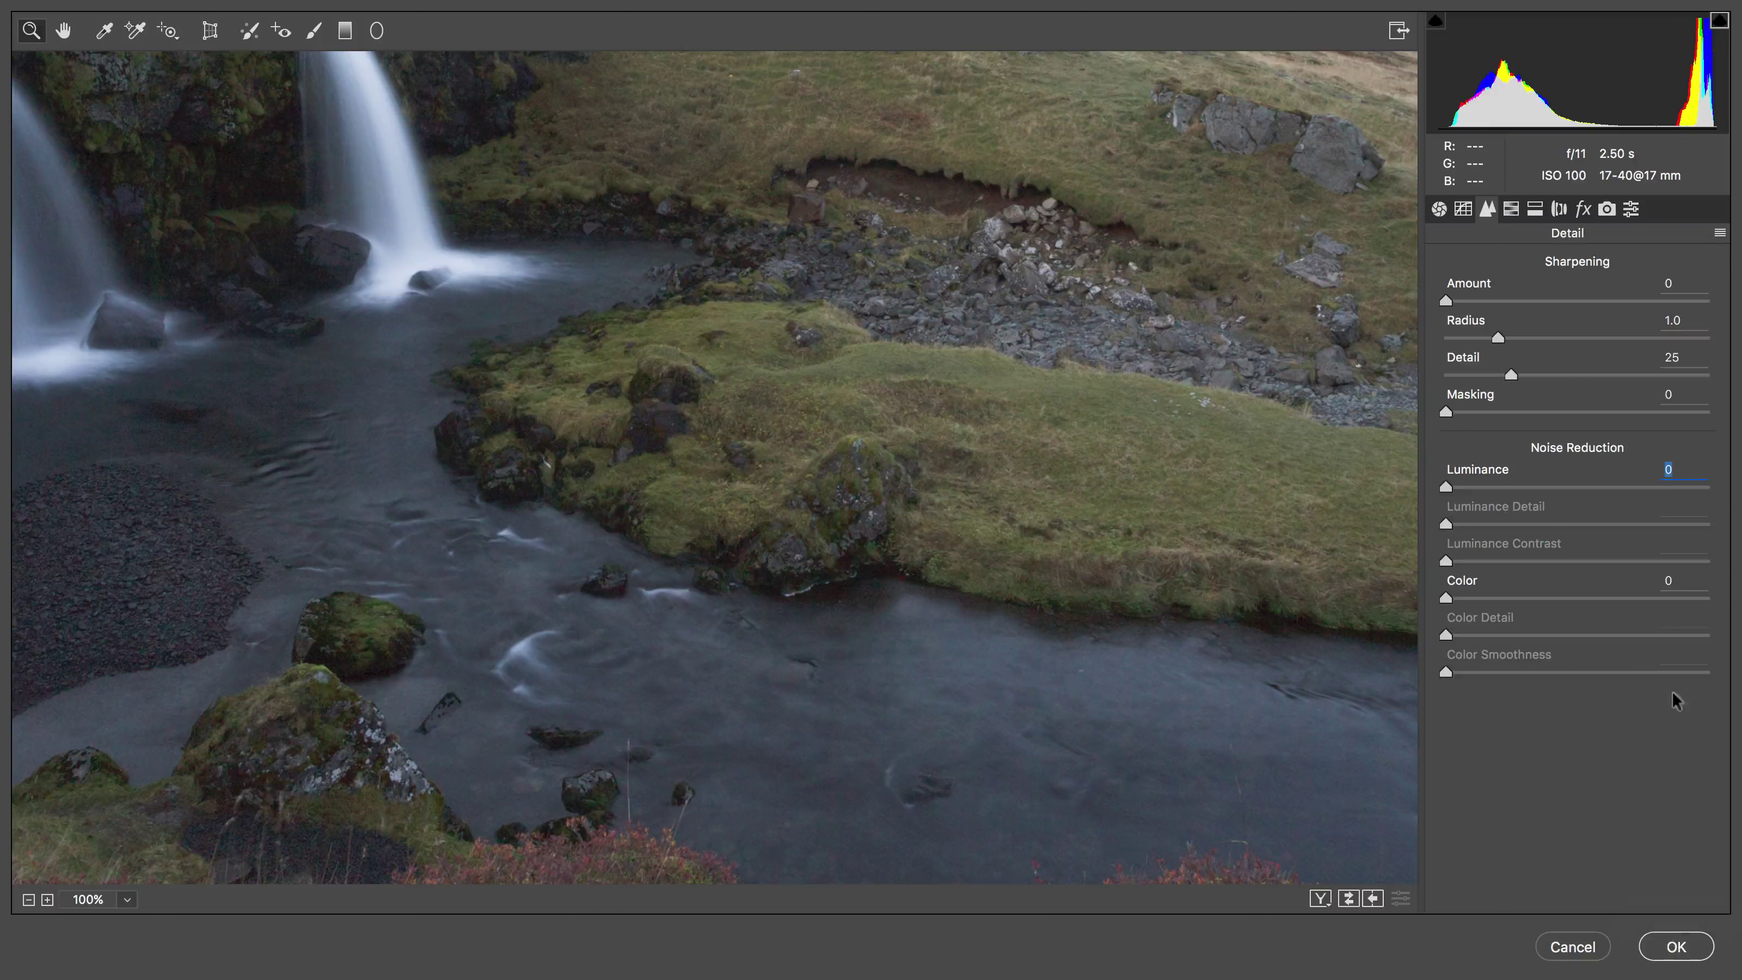
Apply the Camera Raw adjustments and compare before and after by toggling the Background copy layer's visibility
{"action": "left_click", "coordinate": [1438, 208]}
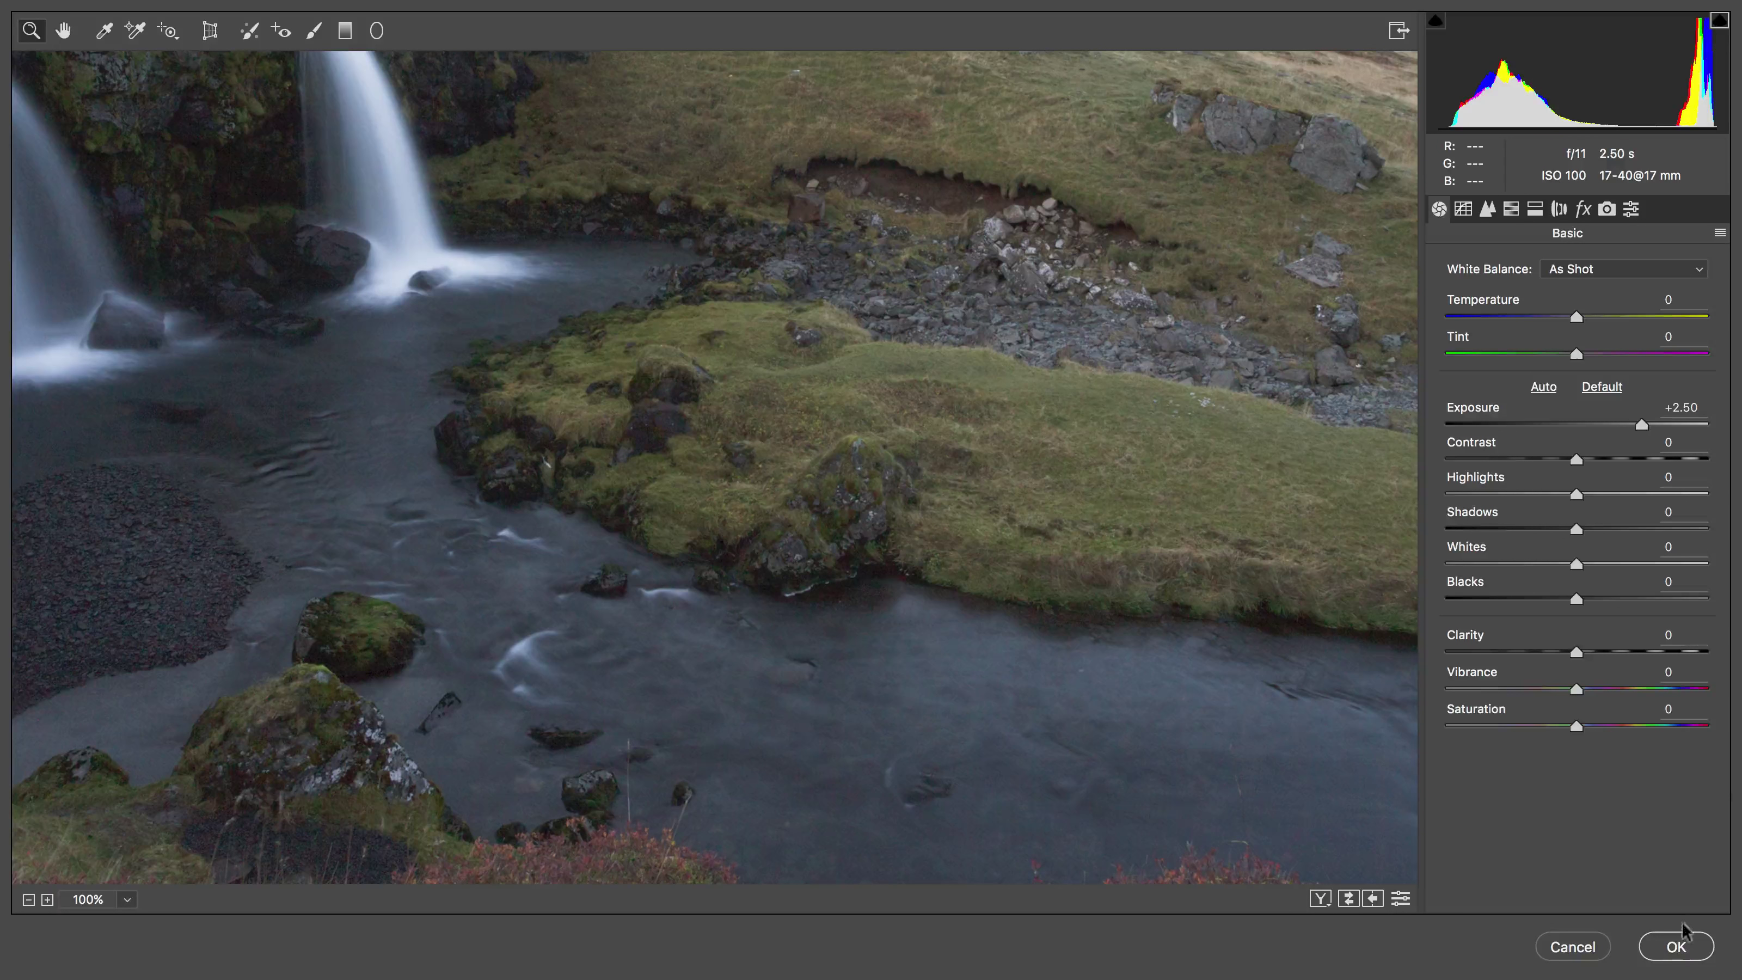
{"action": "left_click", "coordinate": [1678, 945]}
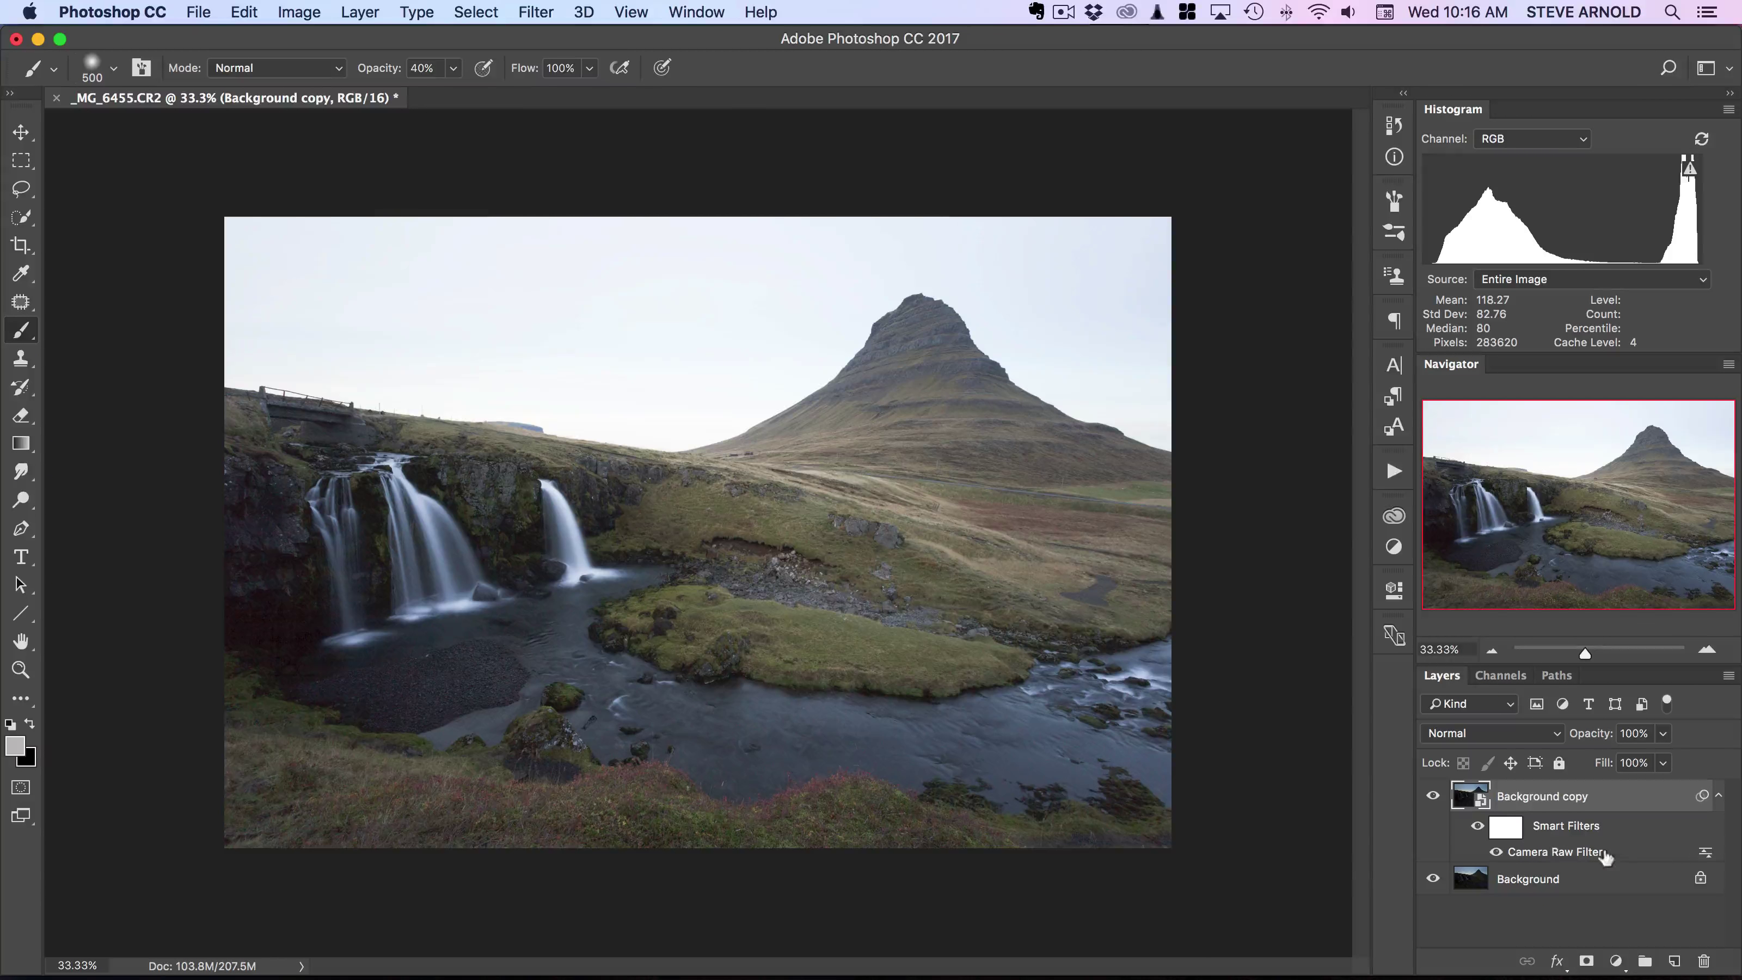
{"action": "left_click", "coordinate": [1430, 795]}
{"action": "left_click", "coordinate": [1430, 795]}
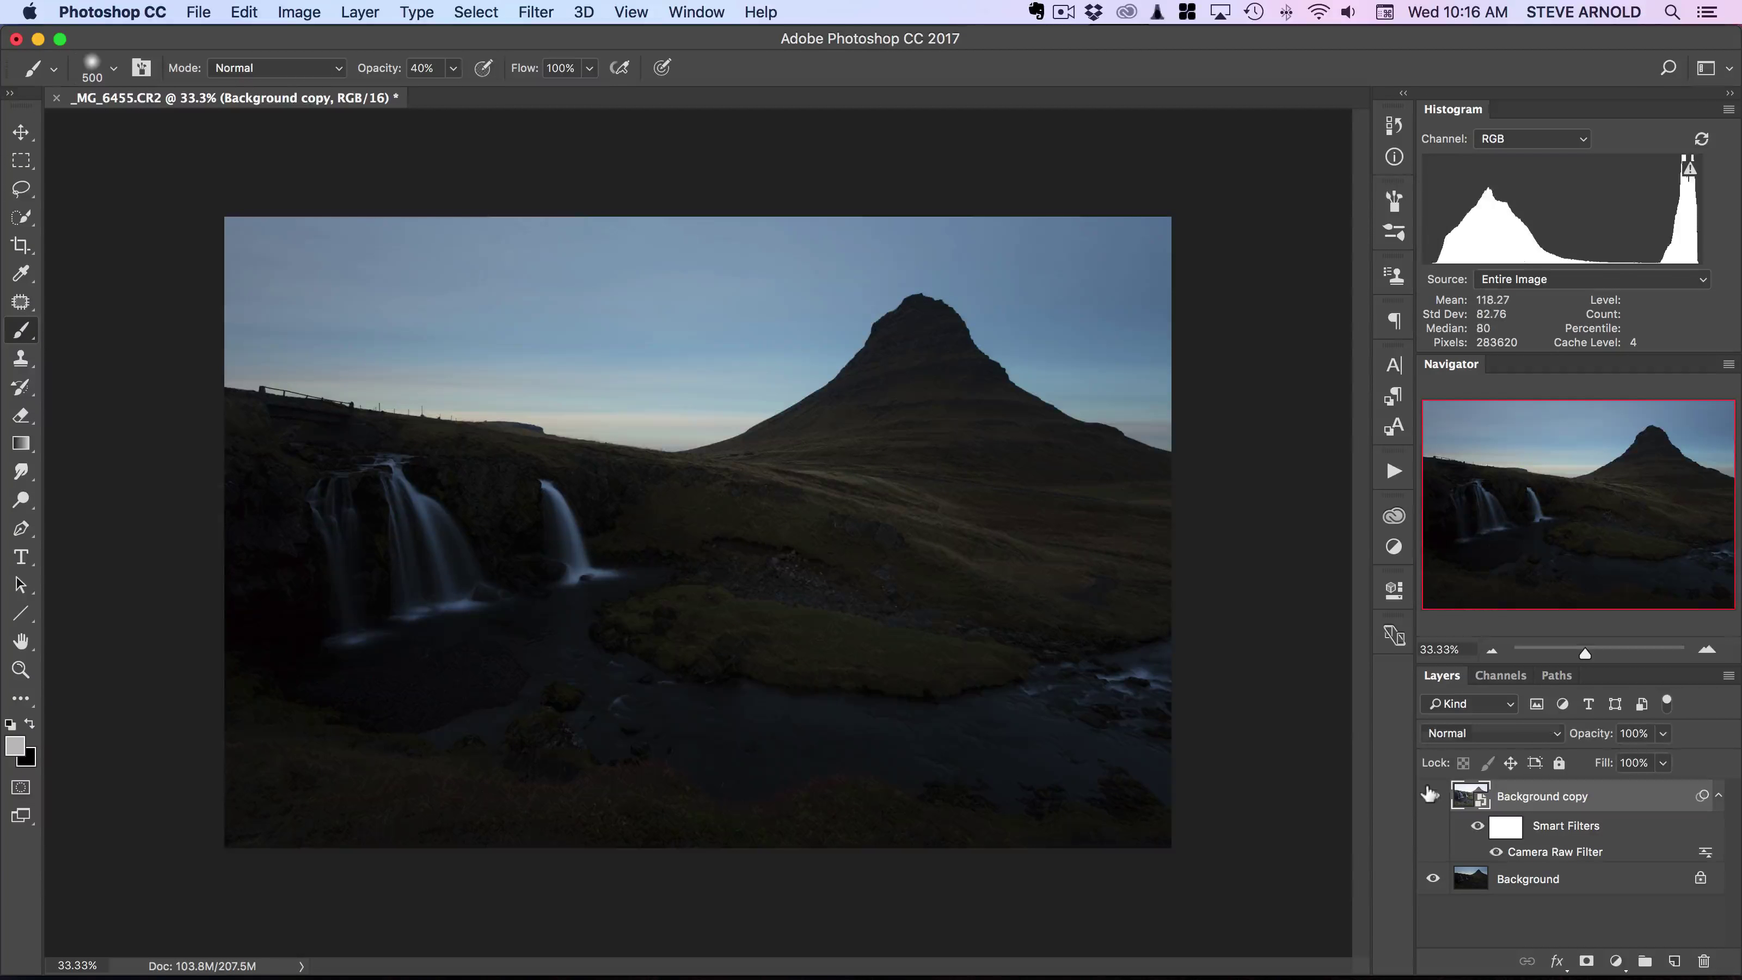
{"action": "left_click", "coordinate": [1430, 795]}
{"action": "left_click", "coordinate": [1430, 794]}
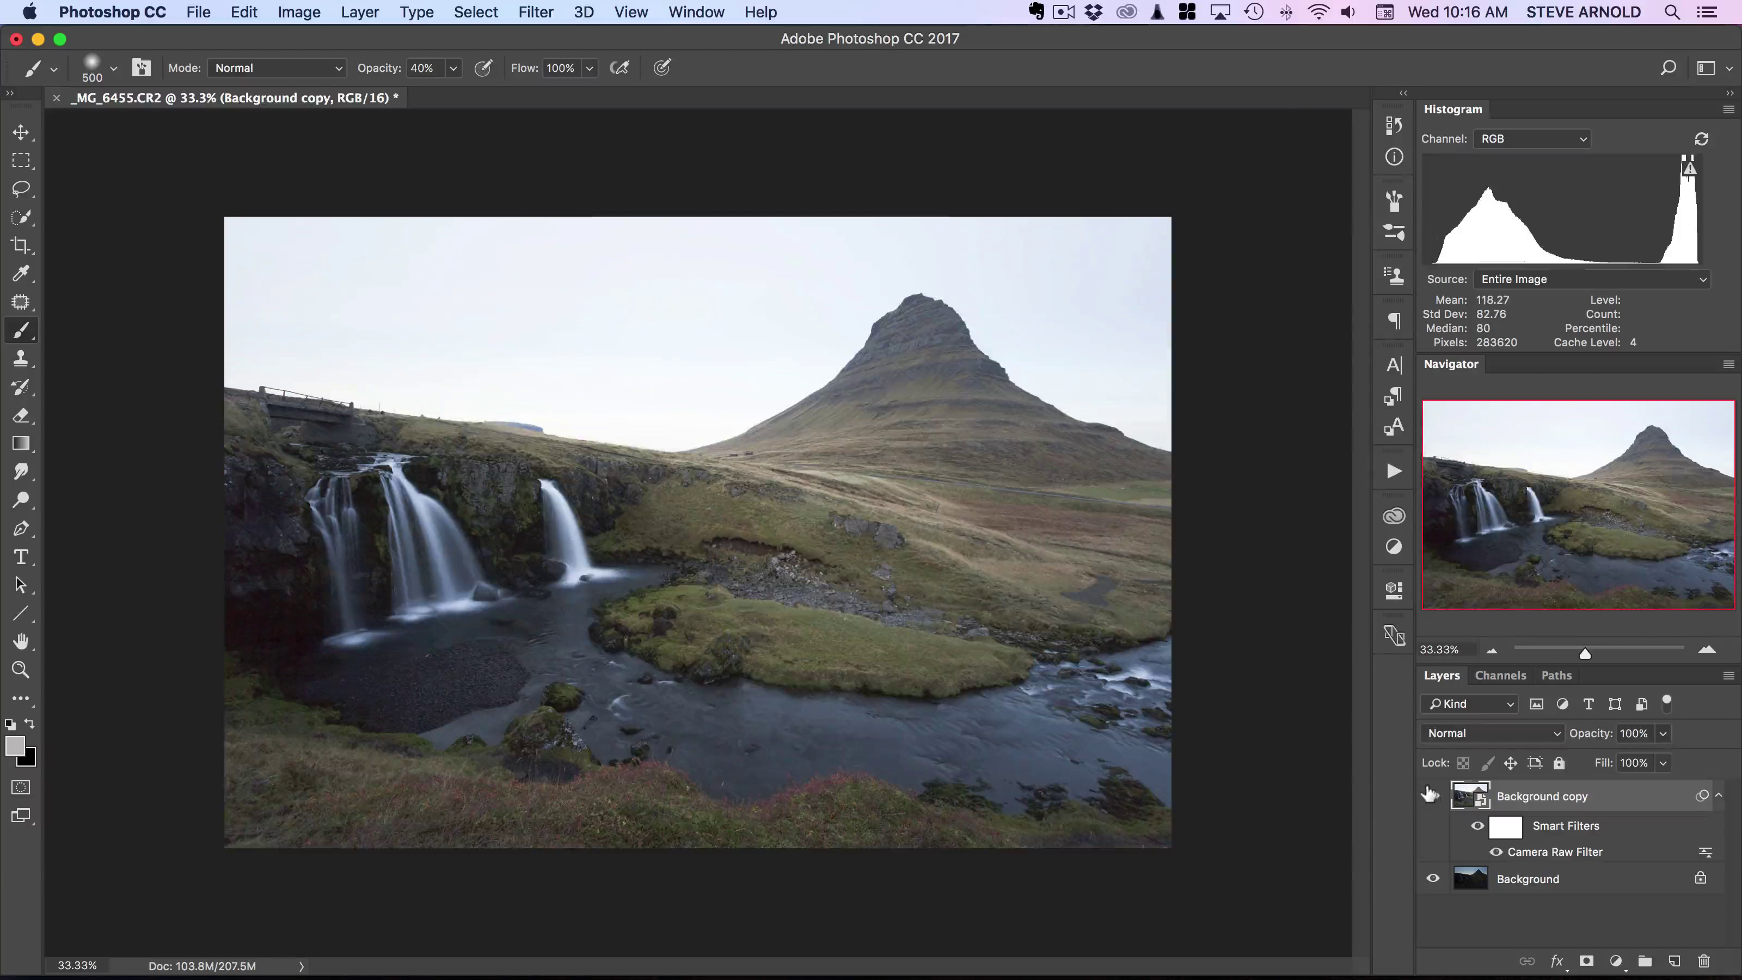
{"action": "left_click", "coordinate": [1429, 794]}
{"action": "left_click", "coordinate": [1430, 794]}
Duplicate the Background copy smart object layer and expand the duplicate's smart filters
{"action": "left_click", "coordinate": [1719, 794]}
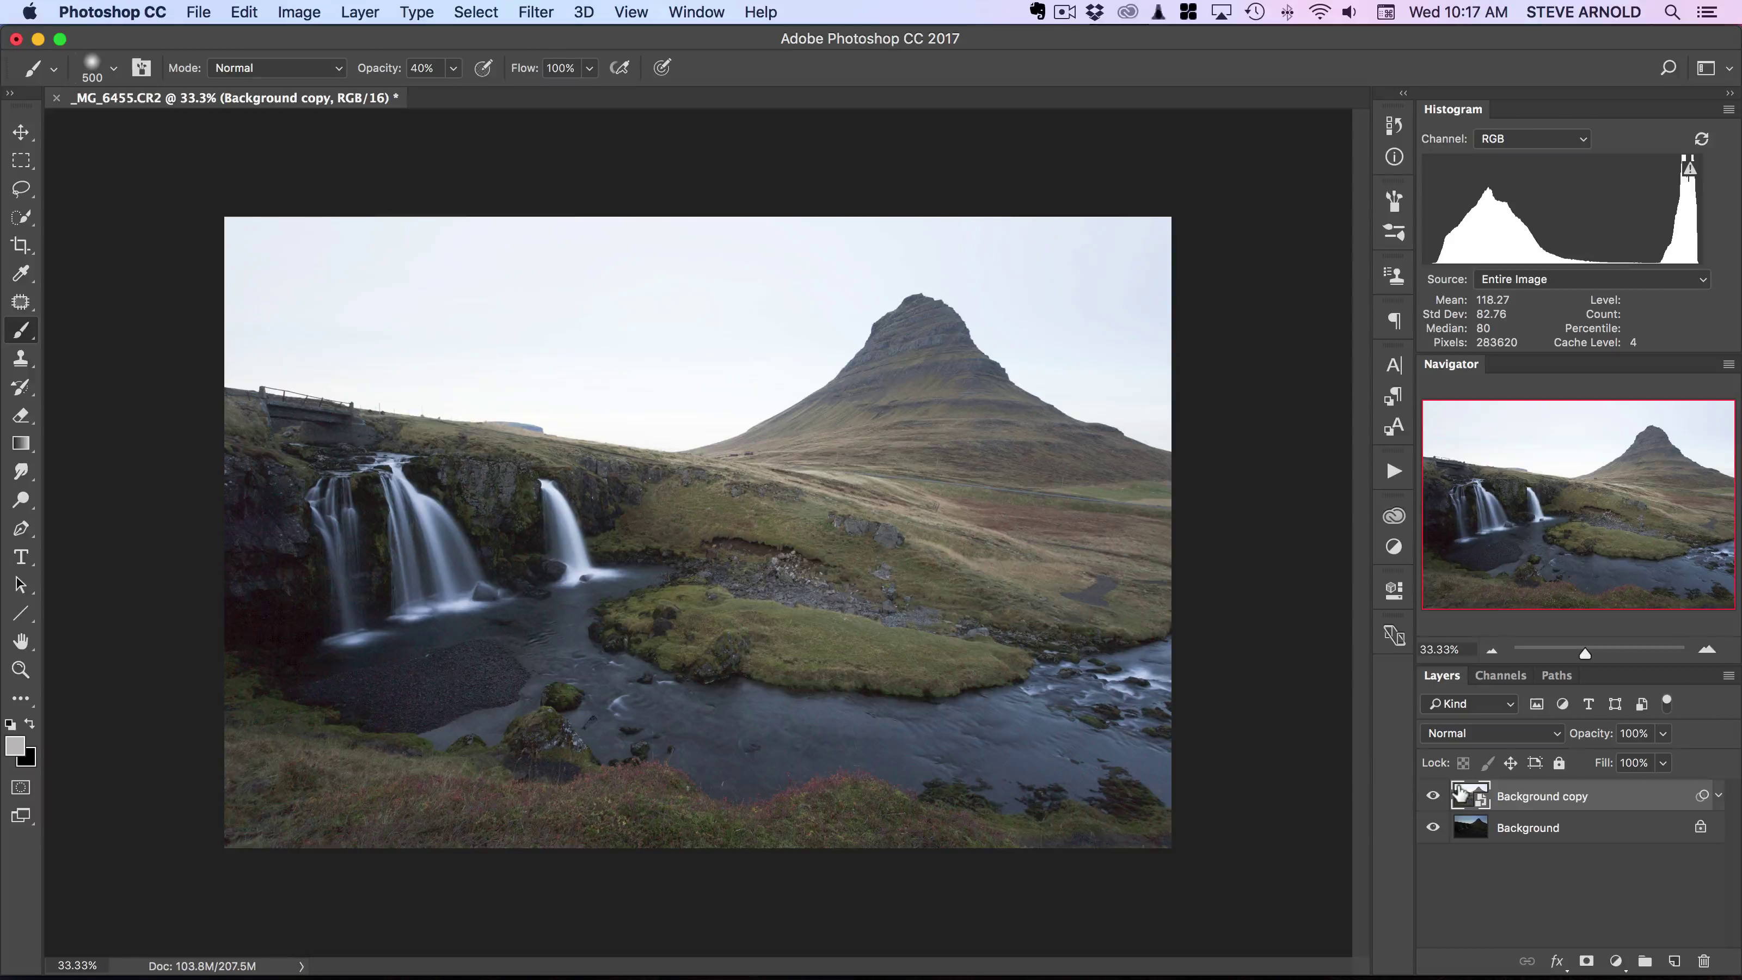
{"action": "left_click_drag", "start_coordinate": [1461, 794], "coordinate": [1673, 959]}
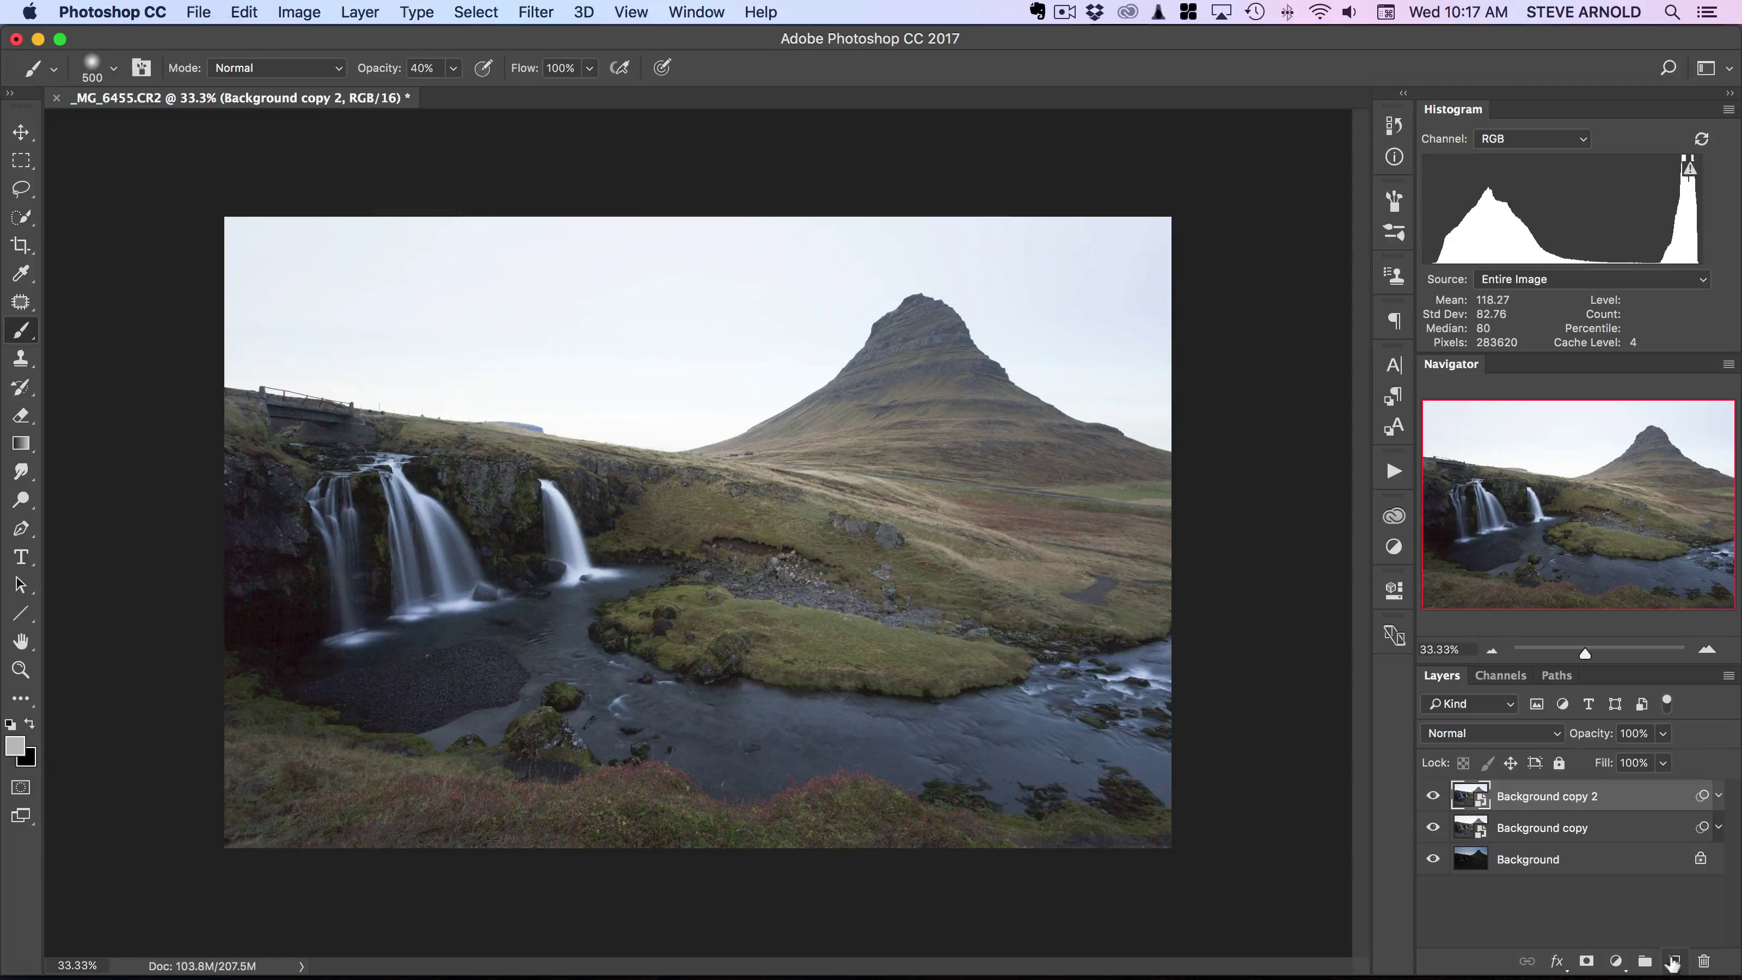
{"action": "left_click", "coordinate": [1718, 795]}
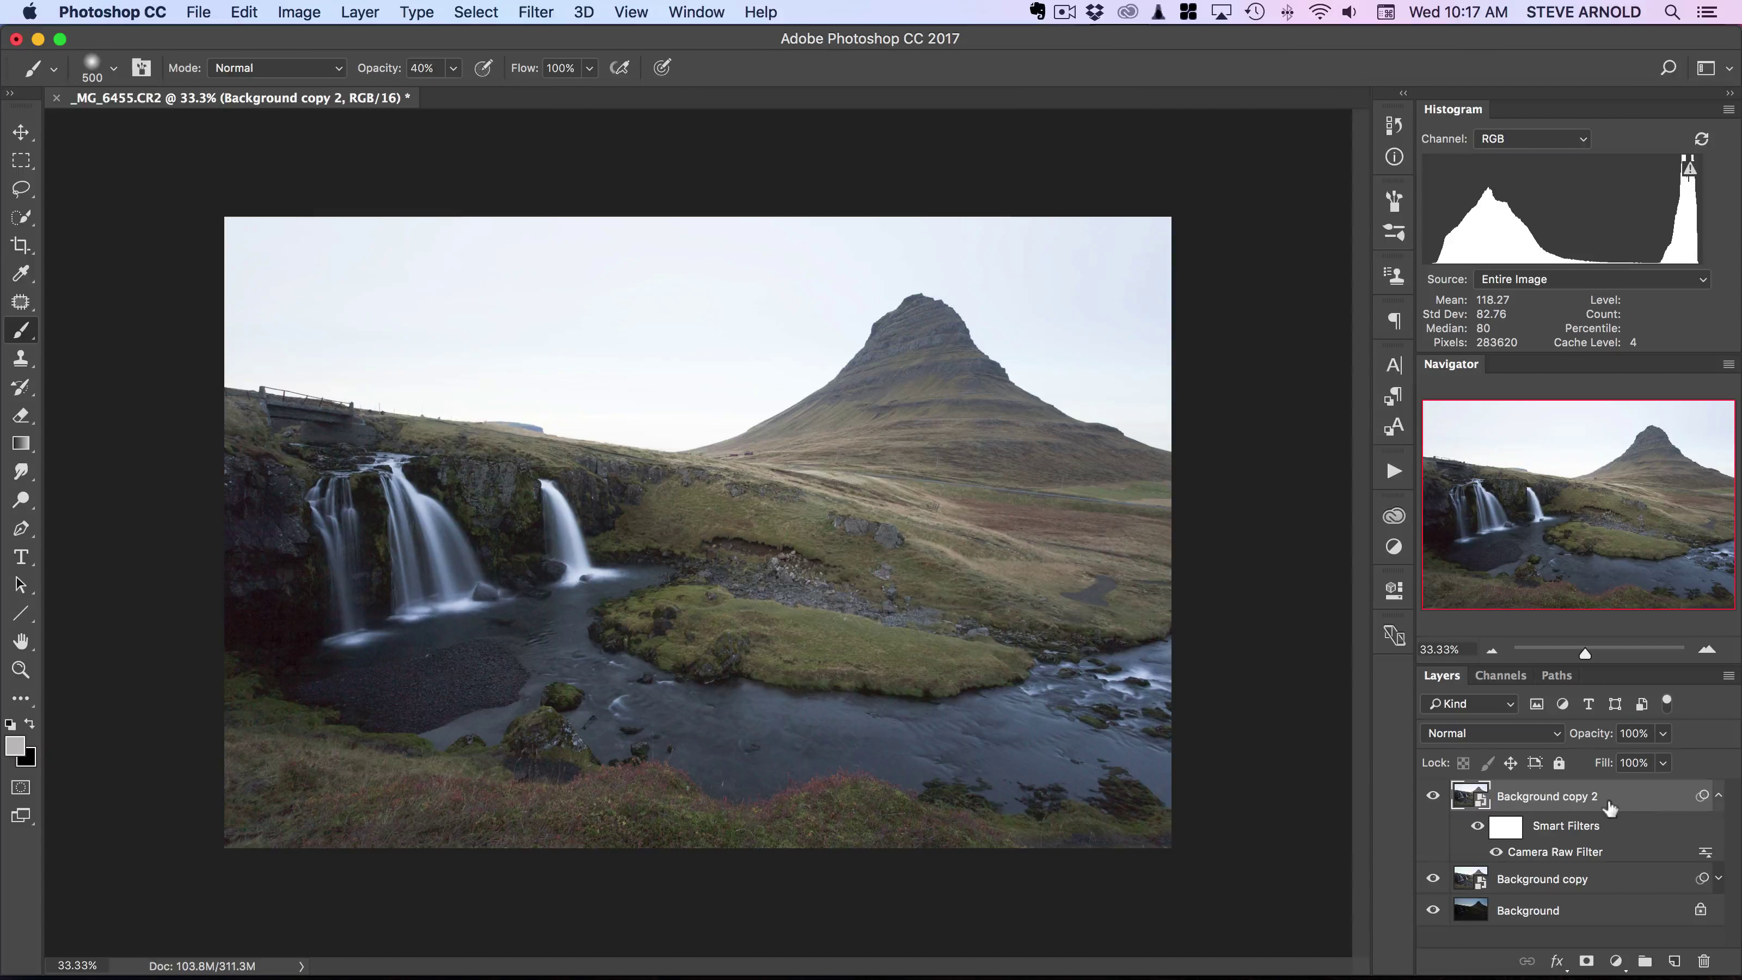
Edit the Camera Raw Filter on Background copy 2, applying noise reduction with Luminance 30 and Color 29
{"action": "double_click", "coordinate": [1567, 851]}
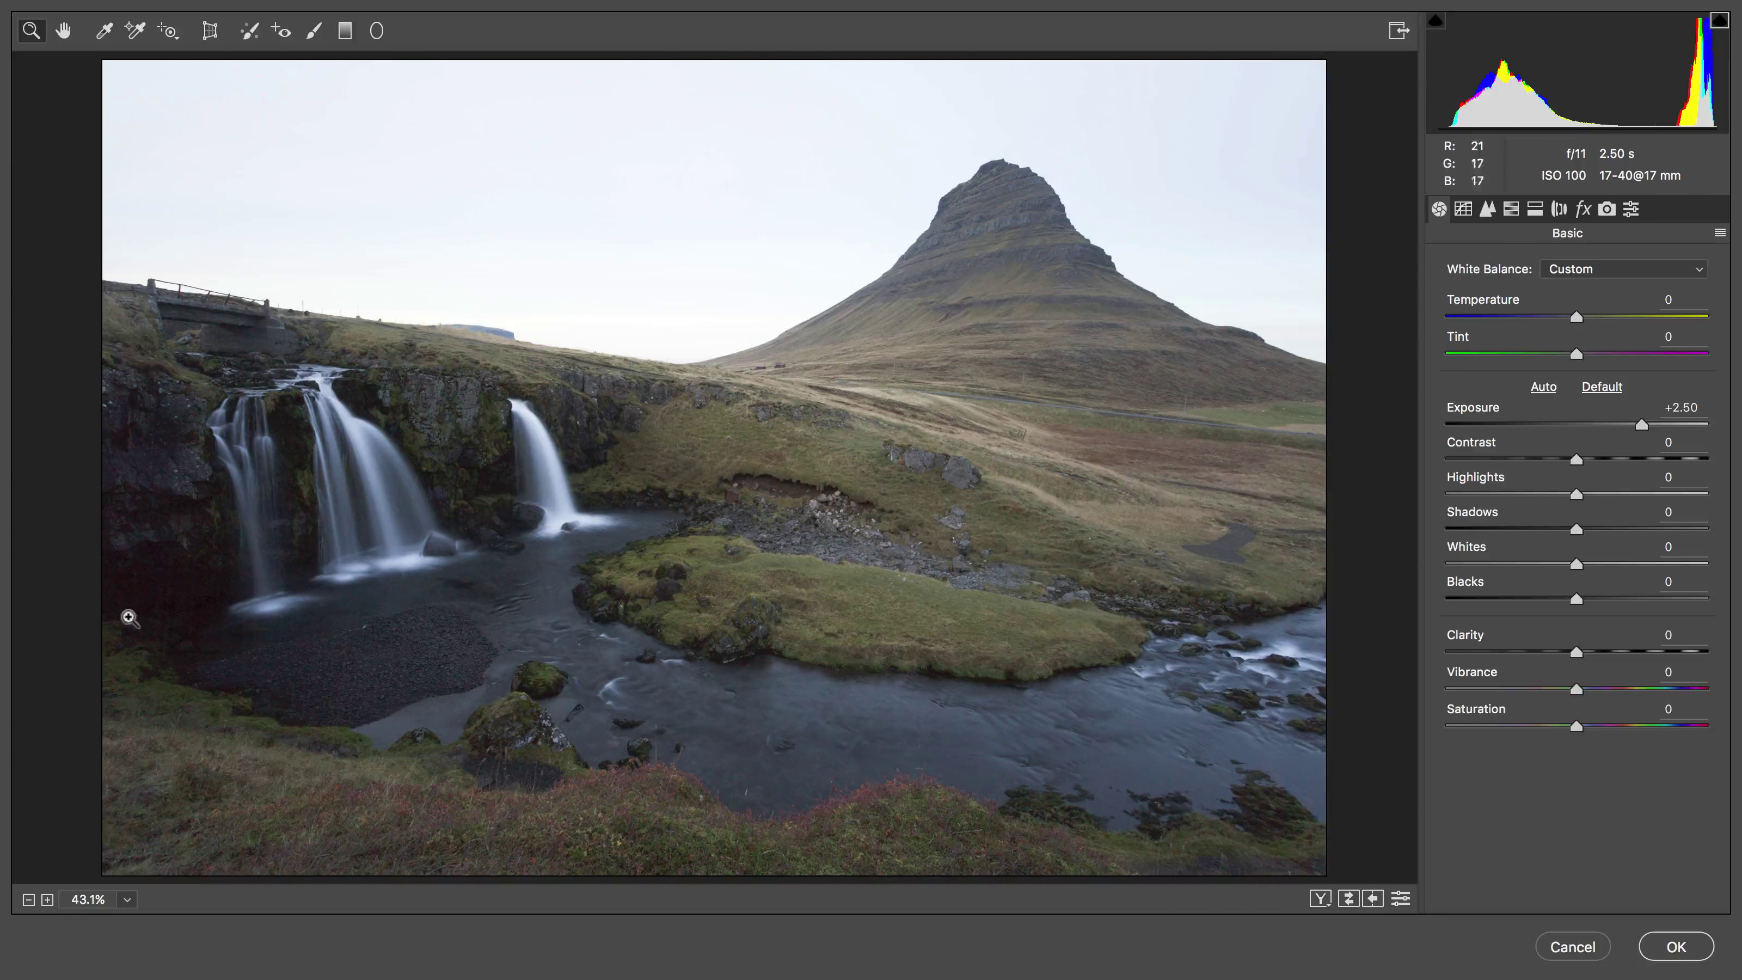
{"action": "left_click", "coordinate": [130, 546]}
{"action": "left_click", "coordinate": [79, 507]}
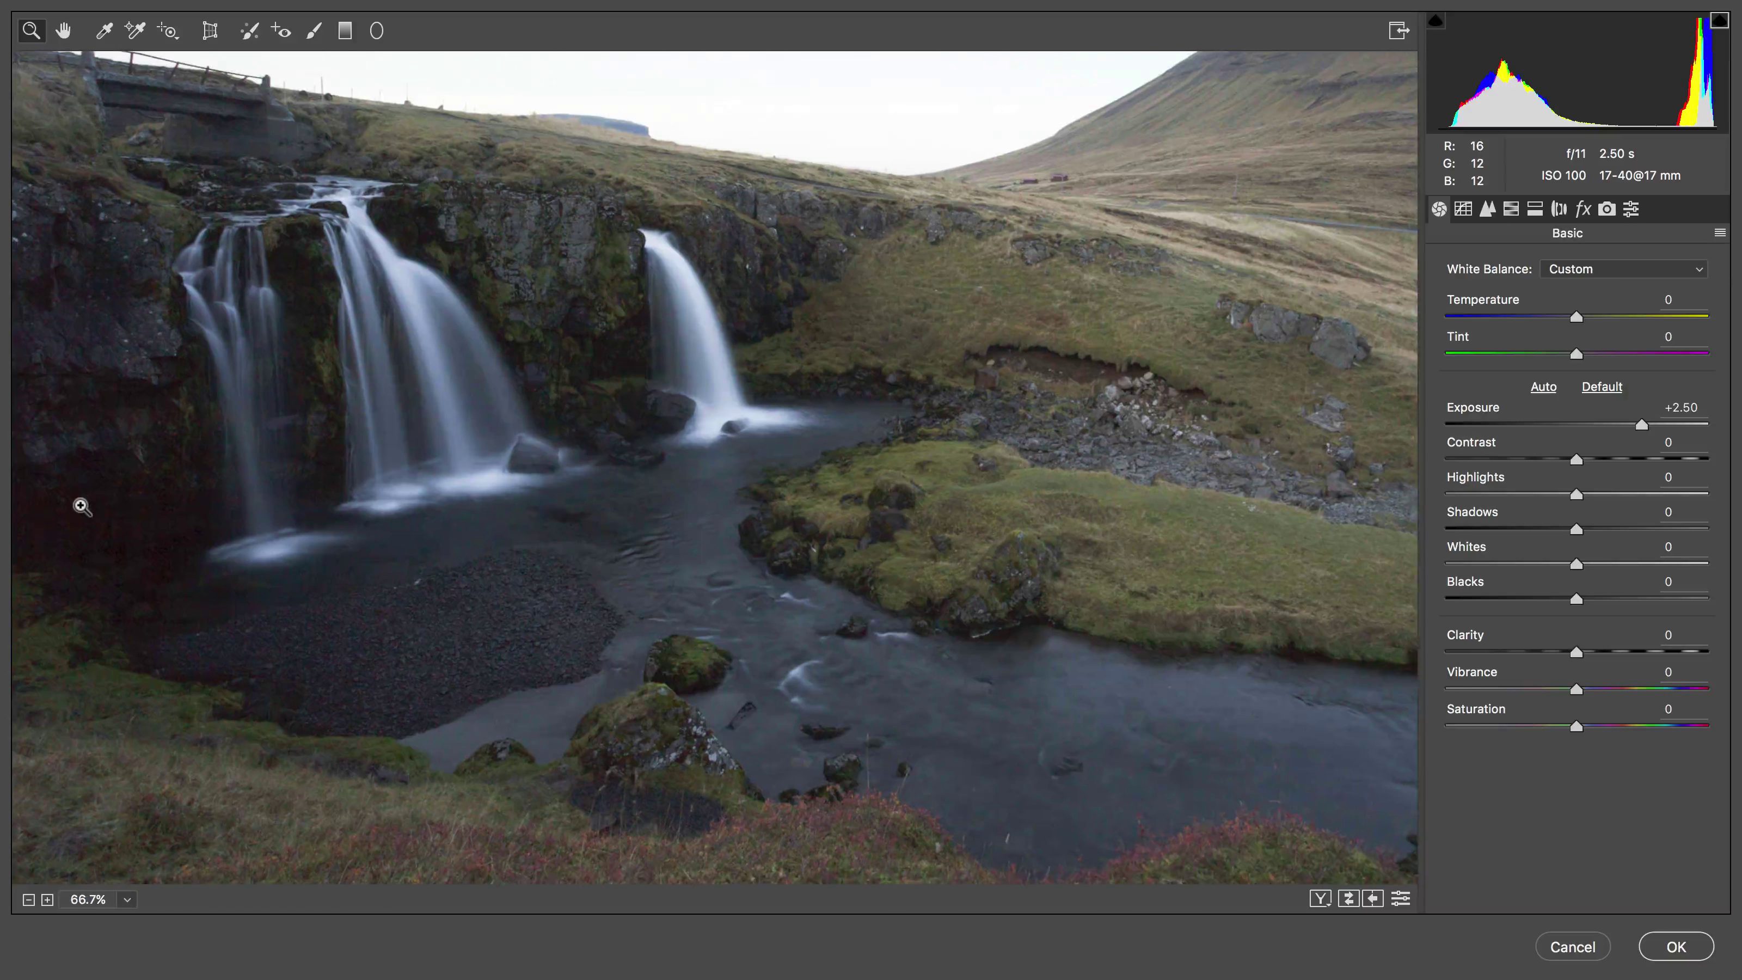
{"action": "left_click", "coordinate": [72, 508]}
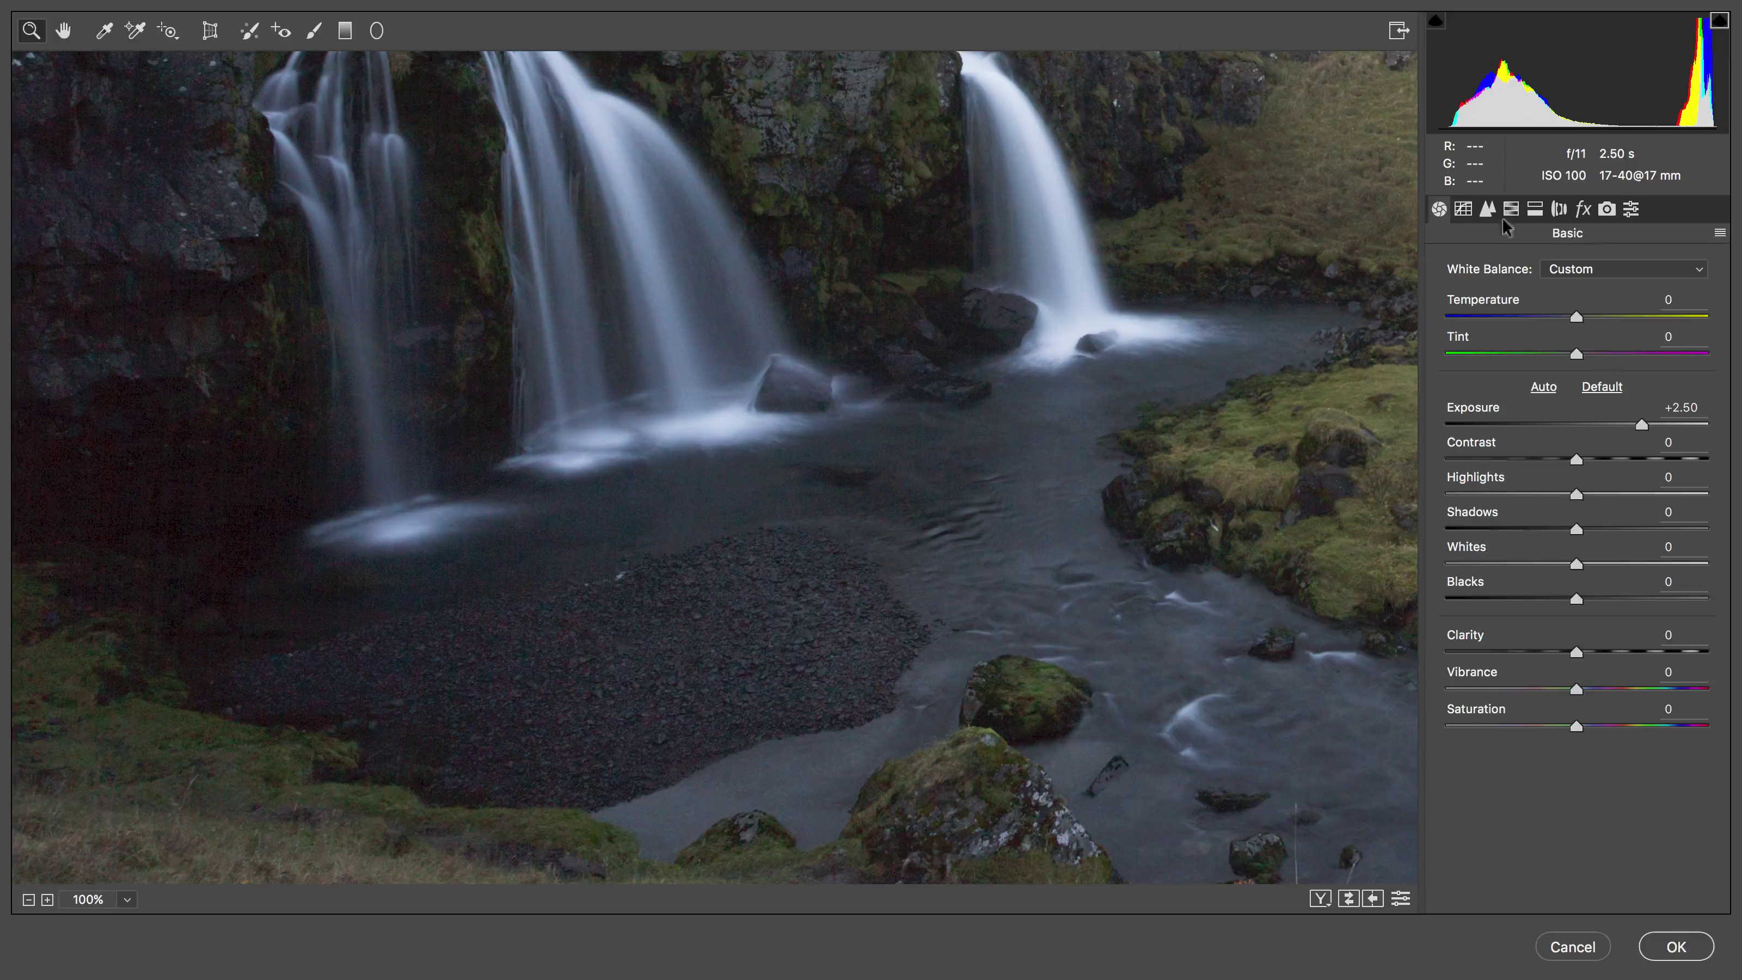
{"action": "left_click", "coordinate": [1487, 209]}
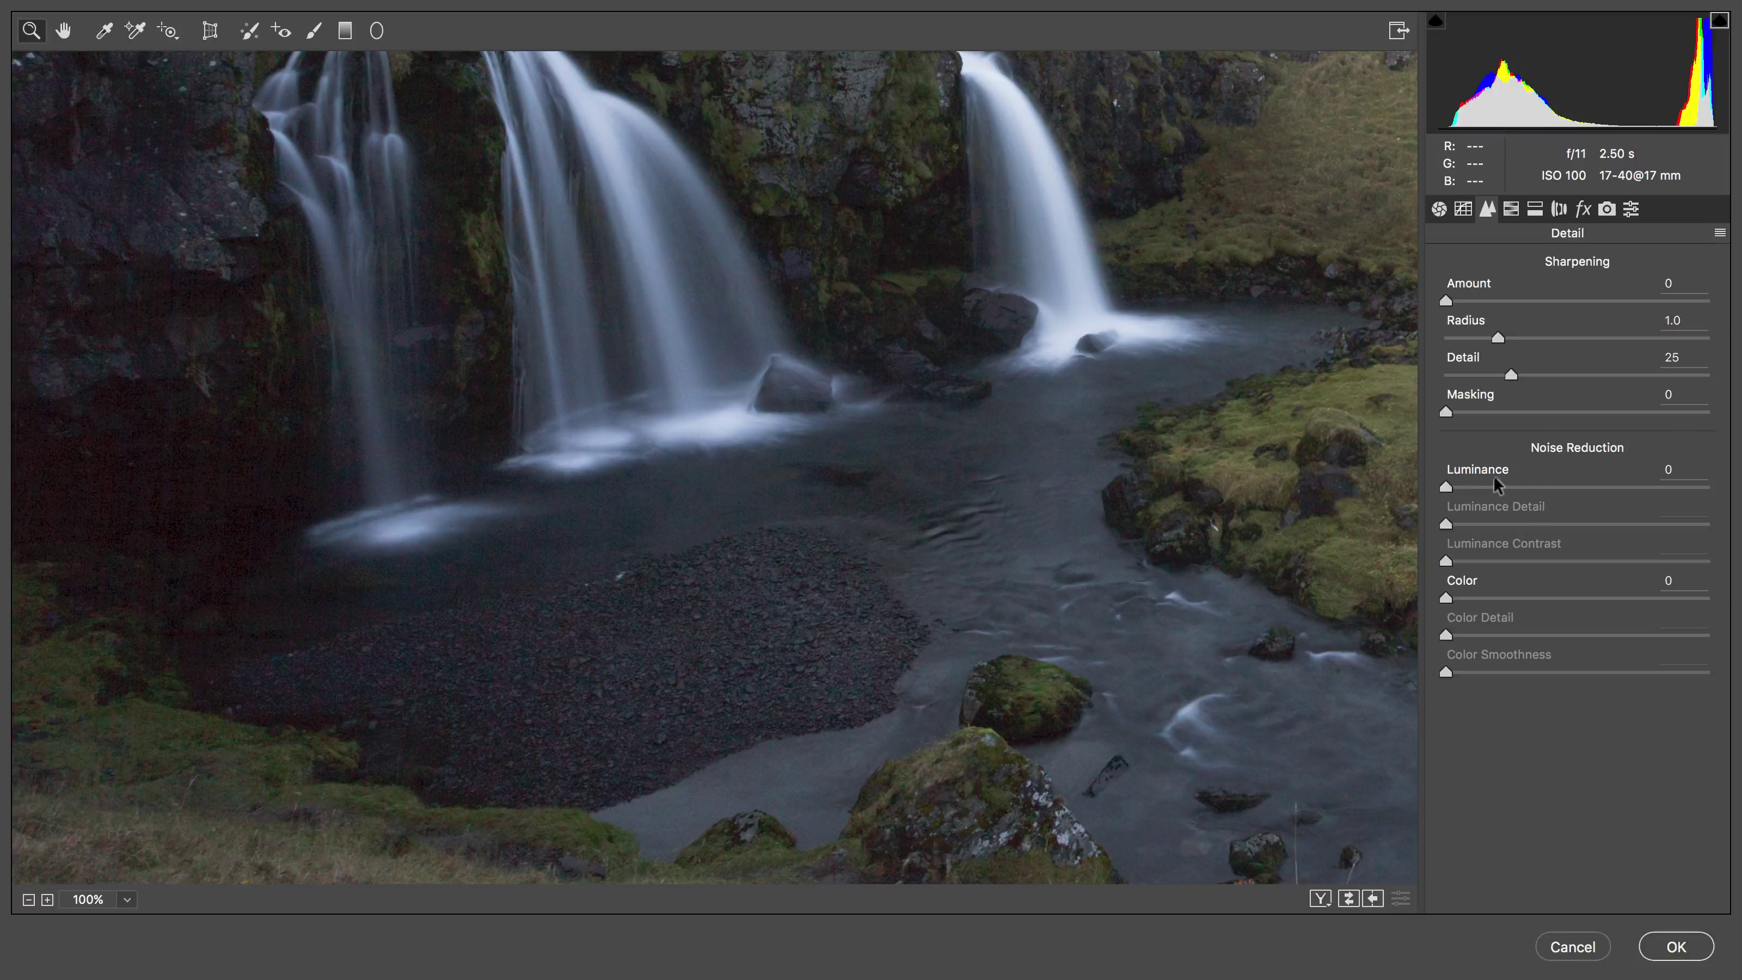
{"action": "left_click", "coordinate": [1515, 486]}
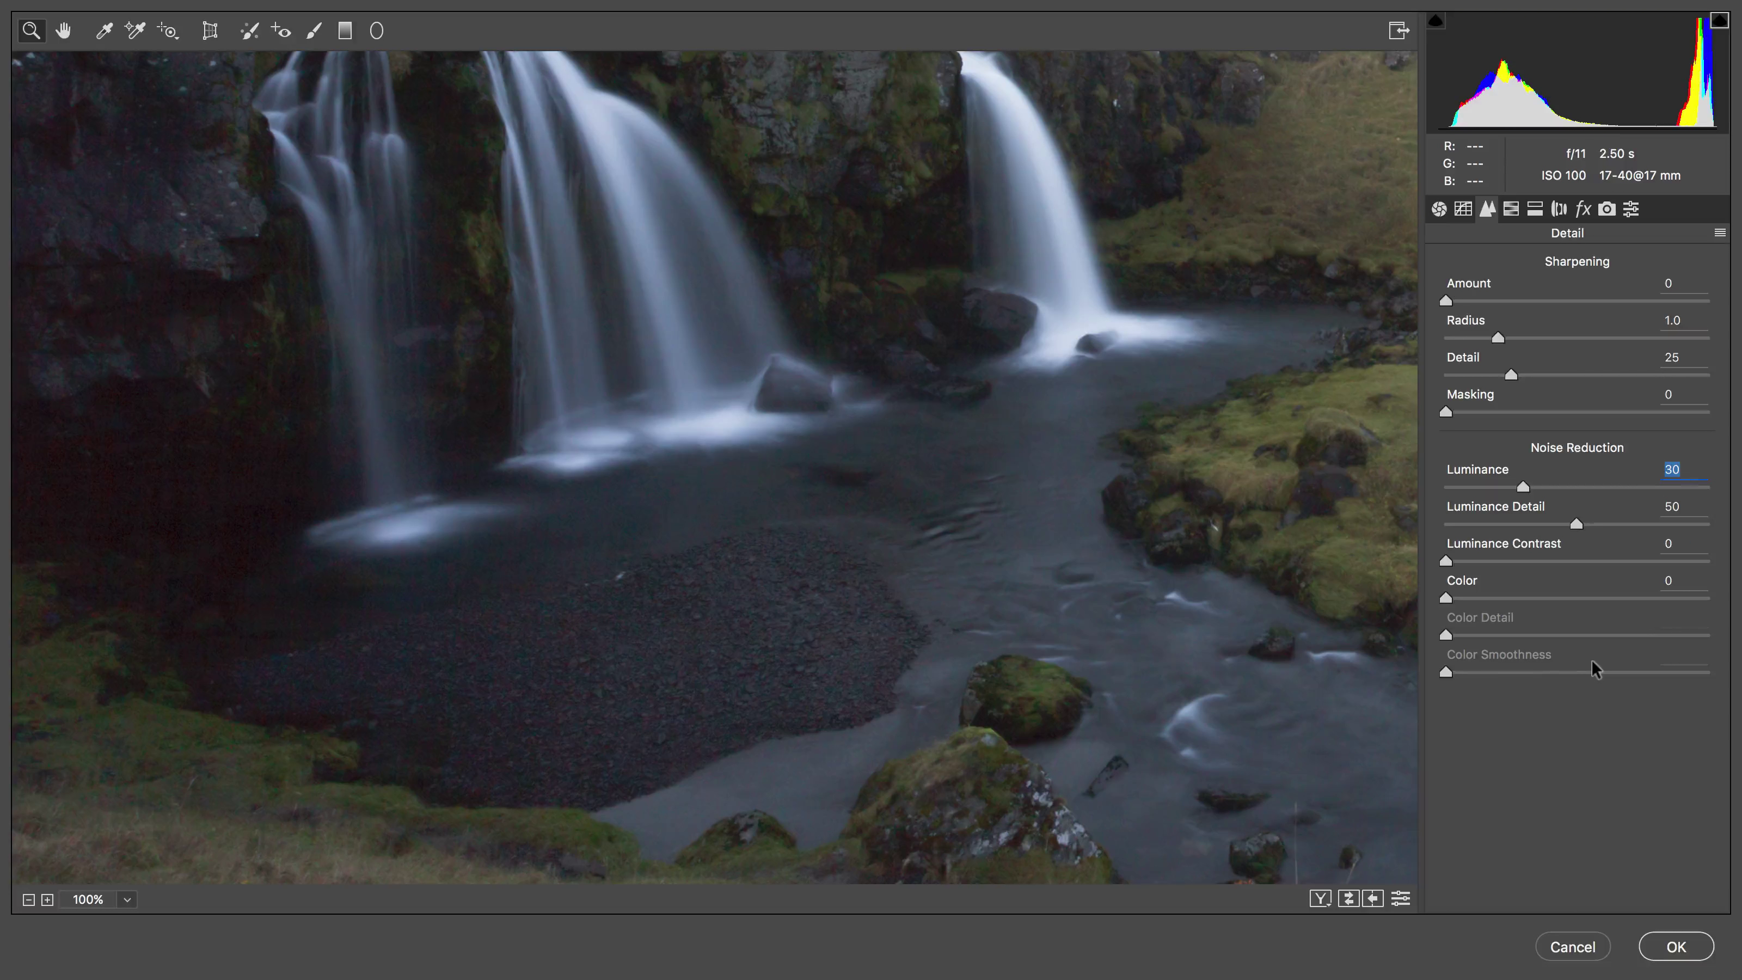
{"action": "left_click", "coordinate": [1512, 597]}
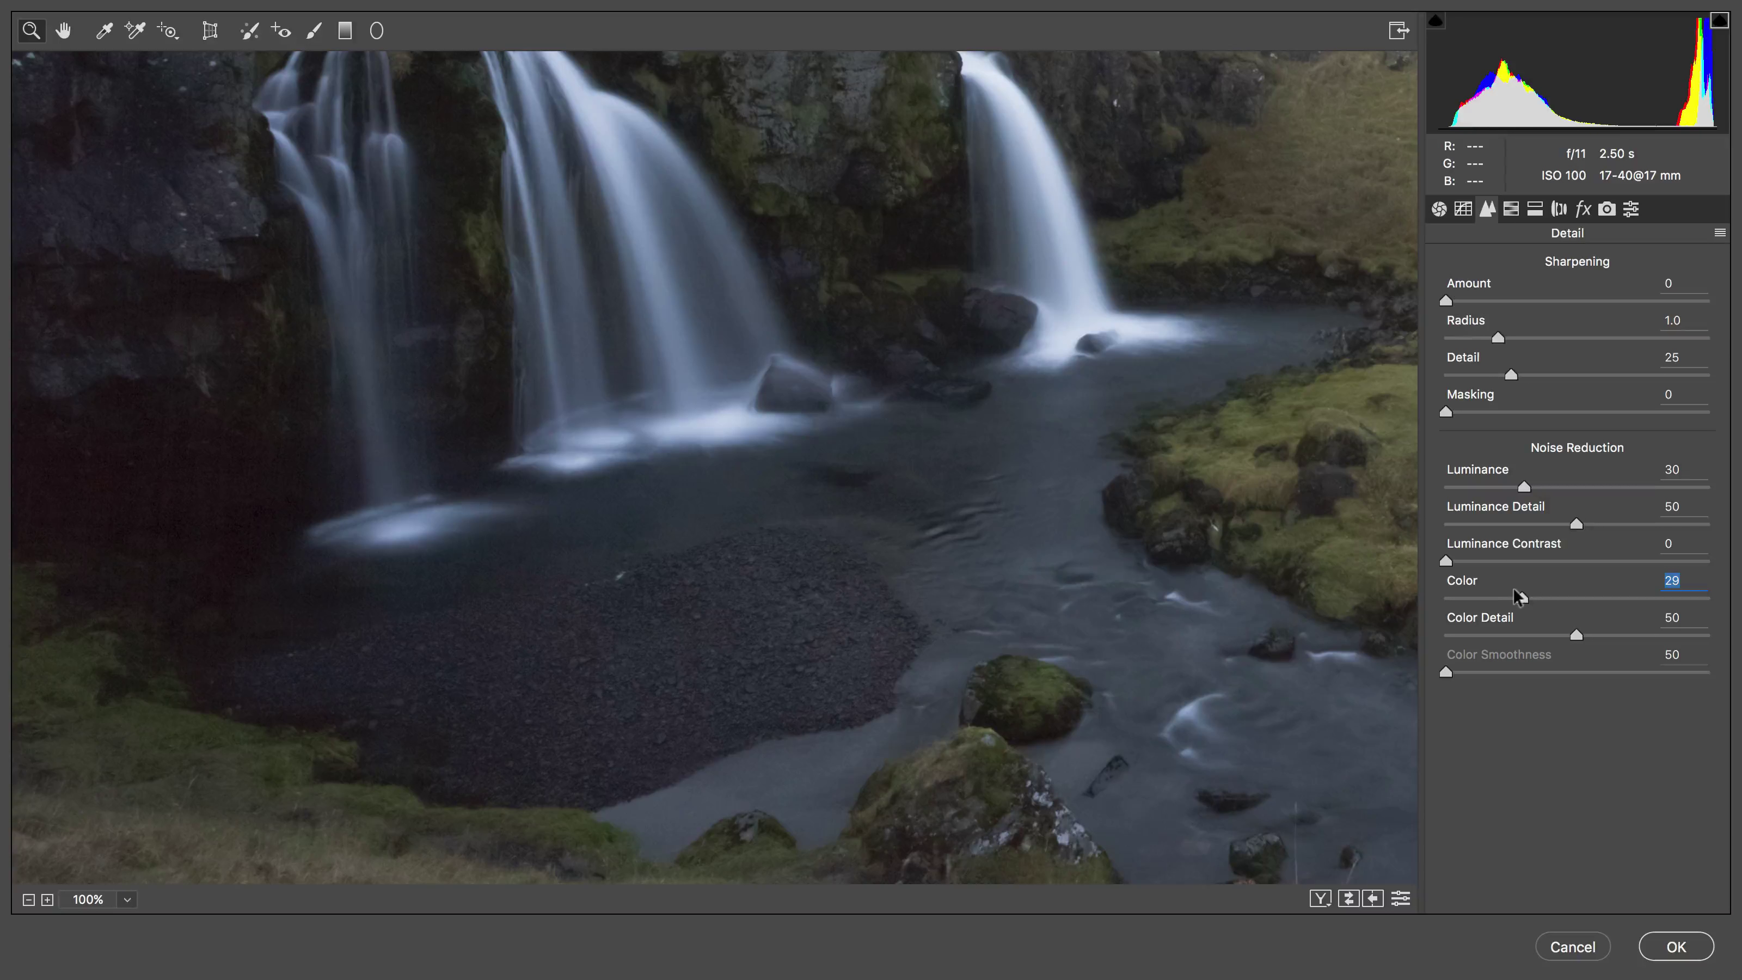
{"action": "left_click_drag", "start_coordinate": [1514, 590], "coordinate": [1515, 592]}
{"action": "left_click", "coordinate": [1678, 946]}
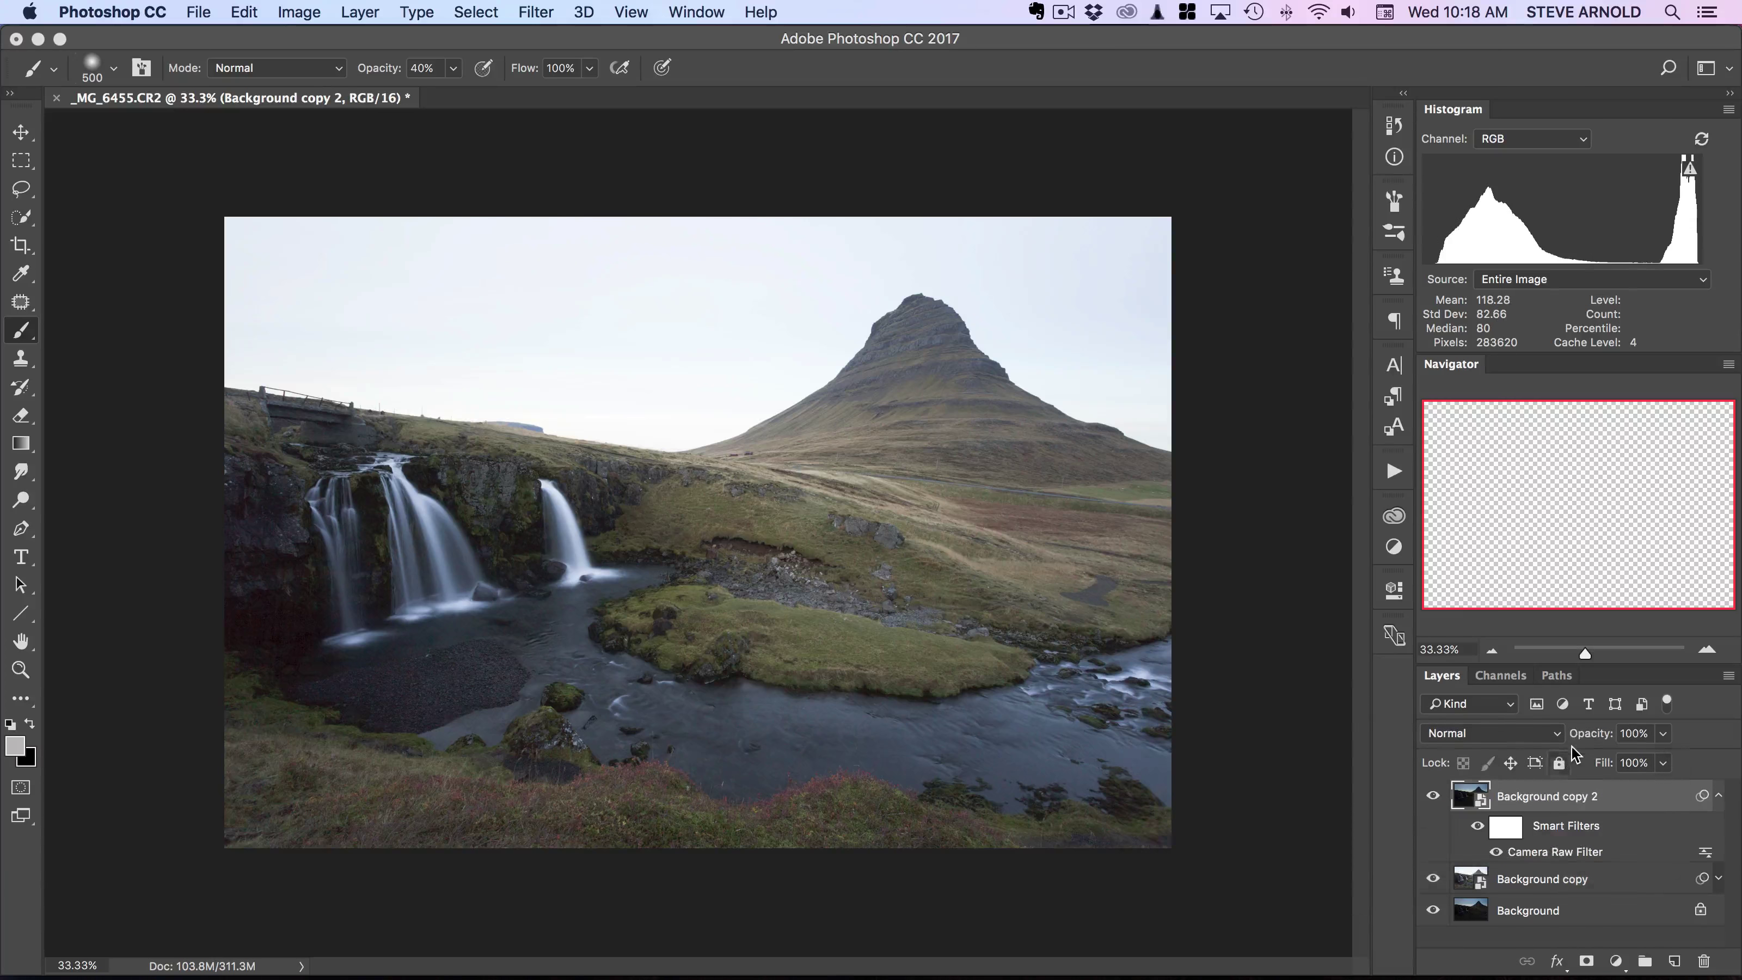
Collapse the smart filters of Background copy 2, add a layer mask to it and invert the mask to black
{"action": "left_click", "coordinate": [1717, 799]}
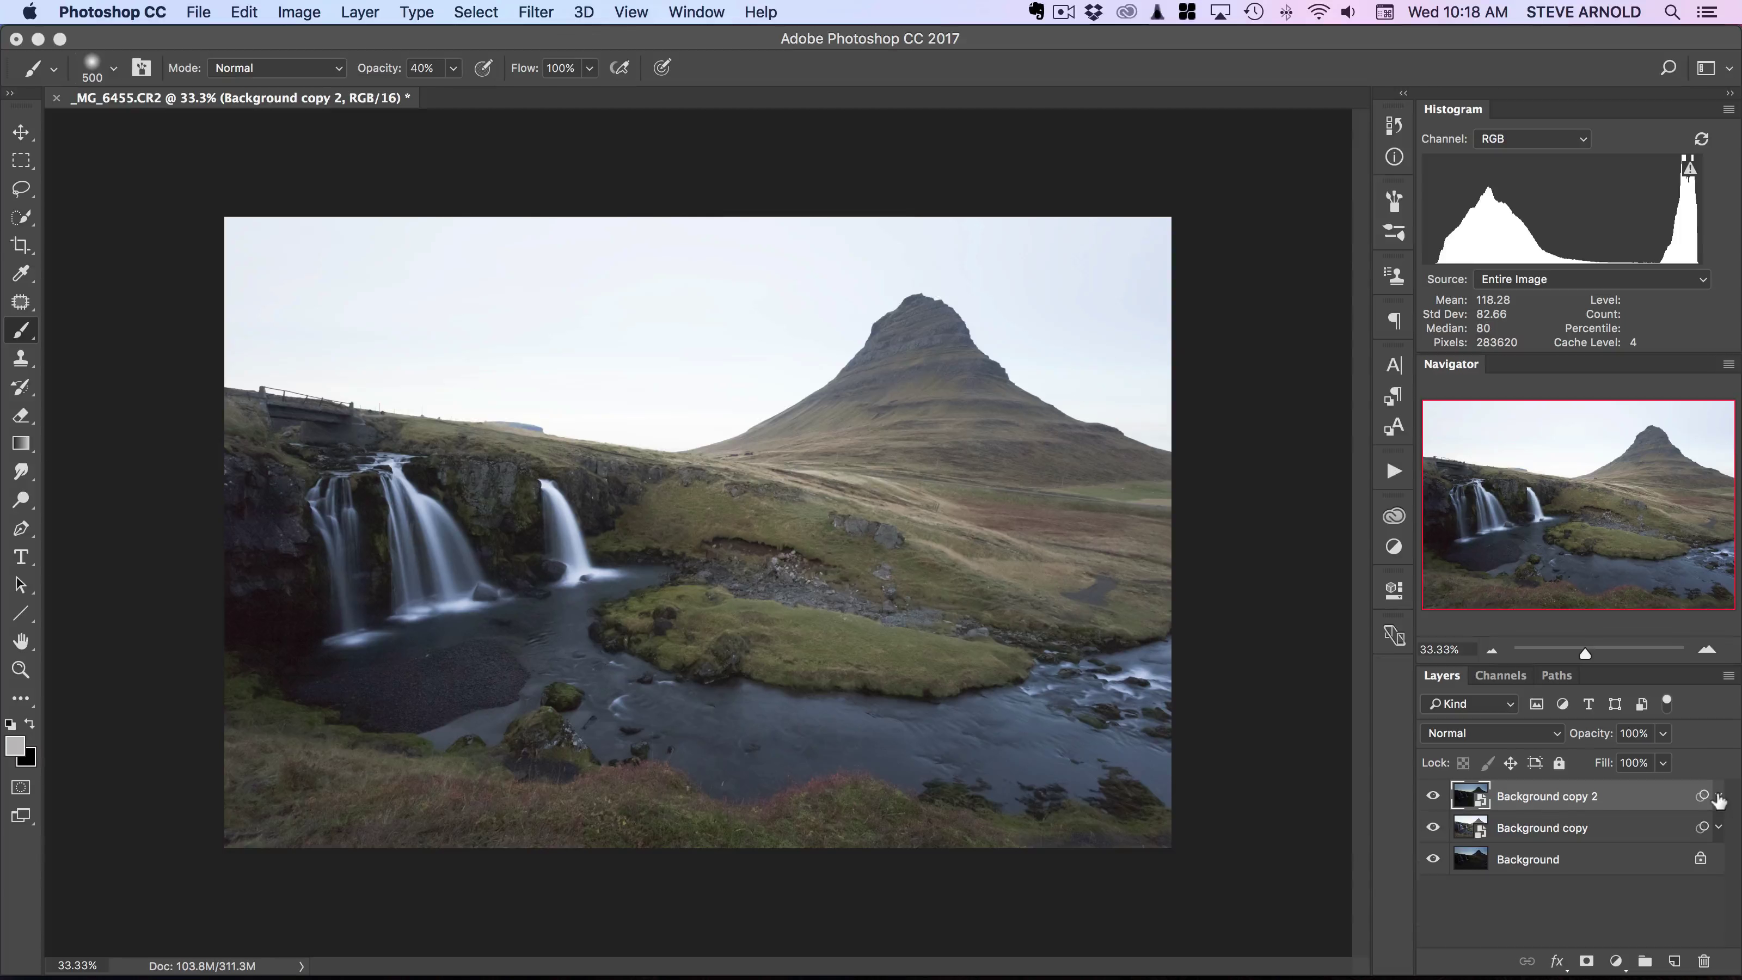
{"action": "left_click", "coordinate": [1717, 799]}
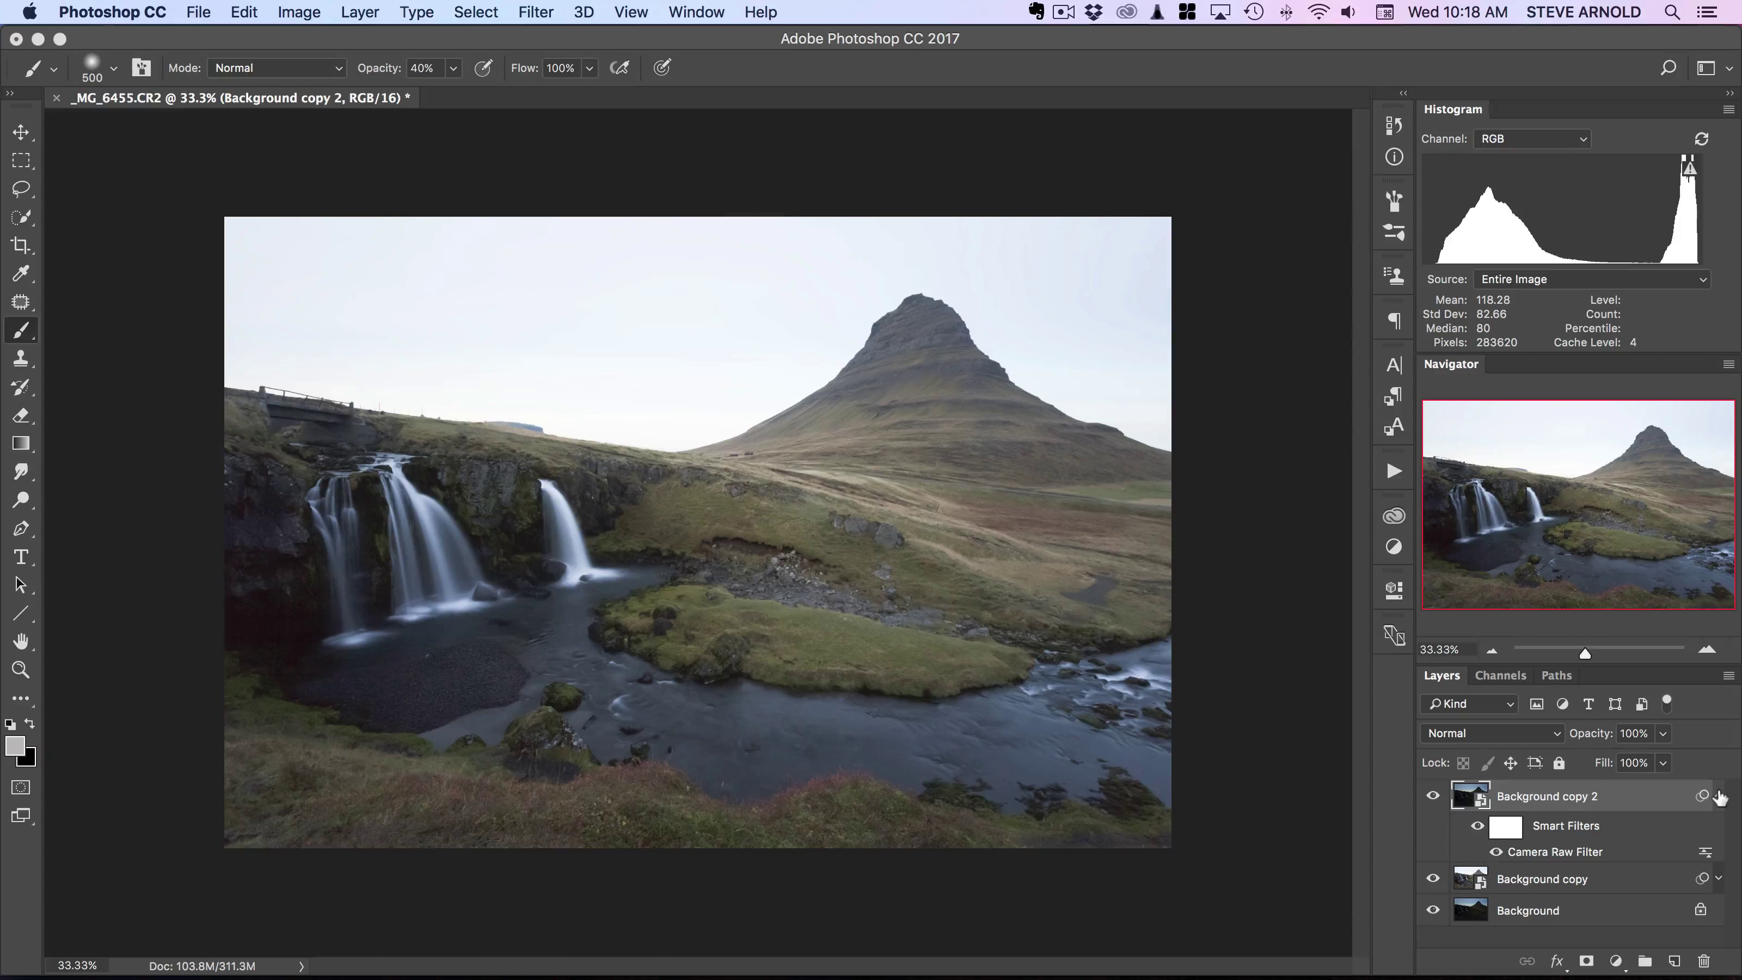
{"action": "left_click", "coordinate": [1718, 798]}
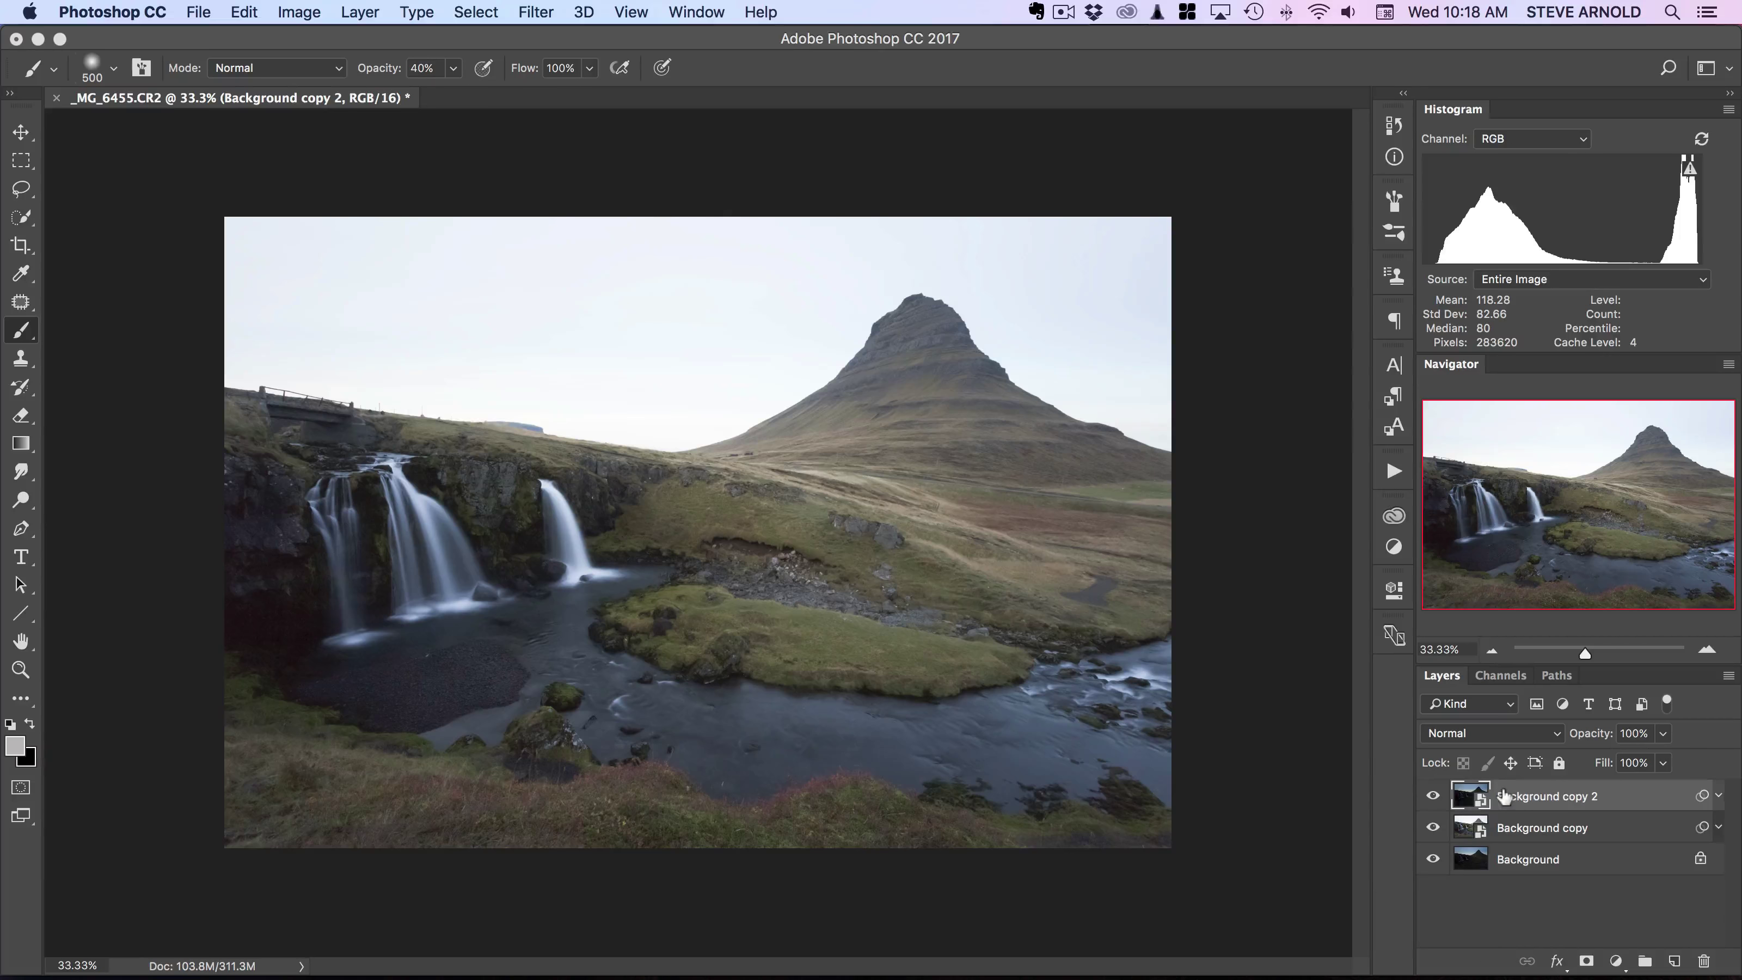
{"action": "left_click", "coordinate": [1586, 961]}
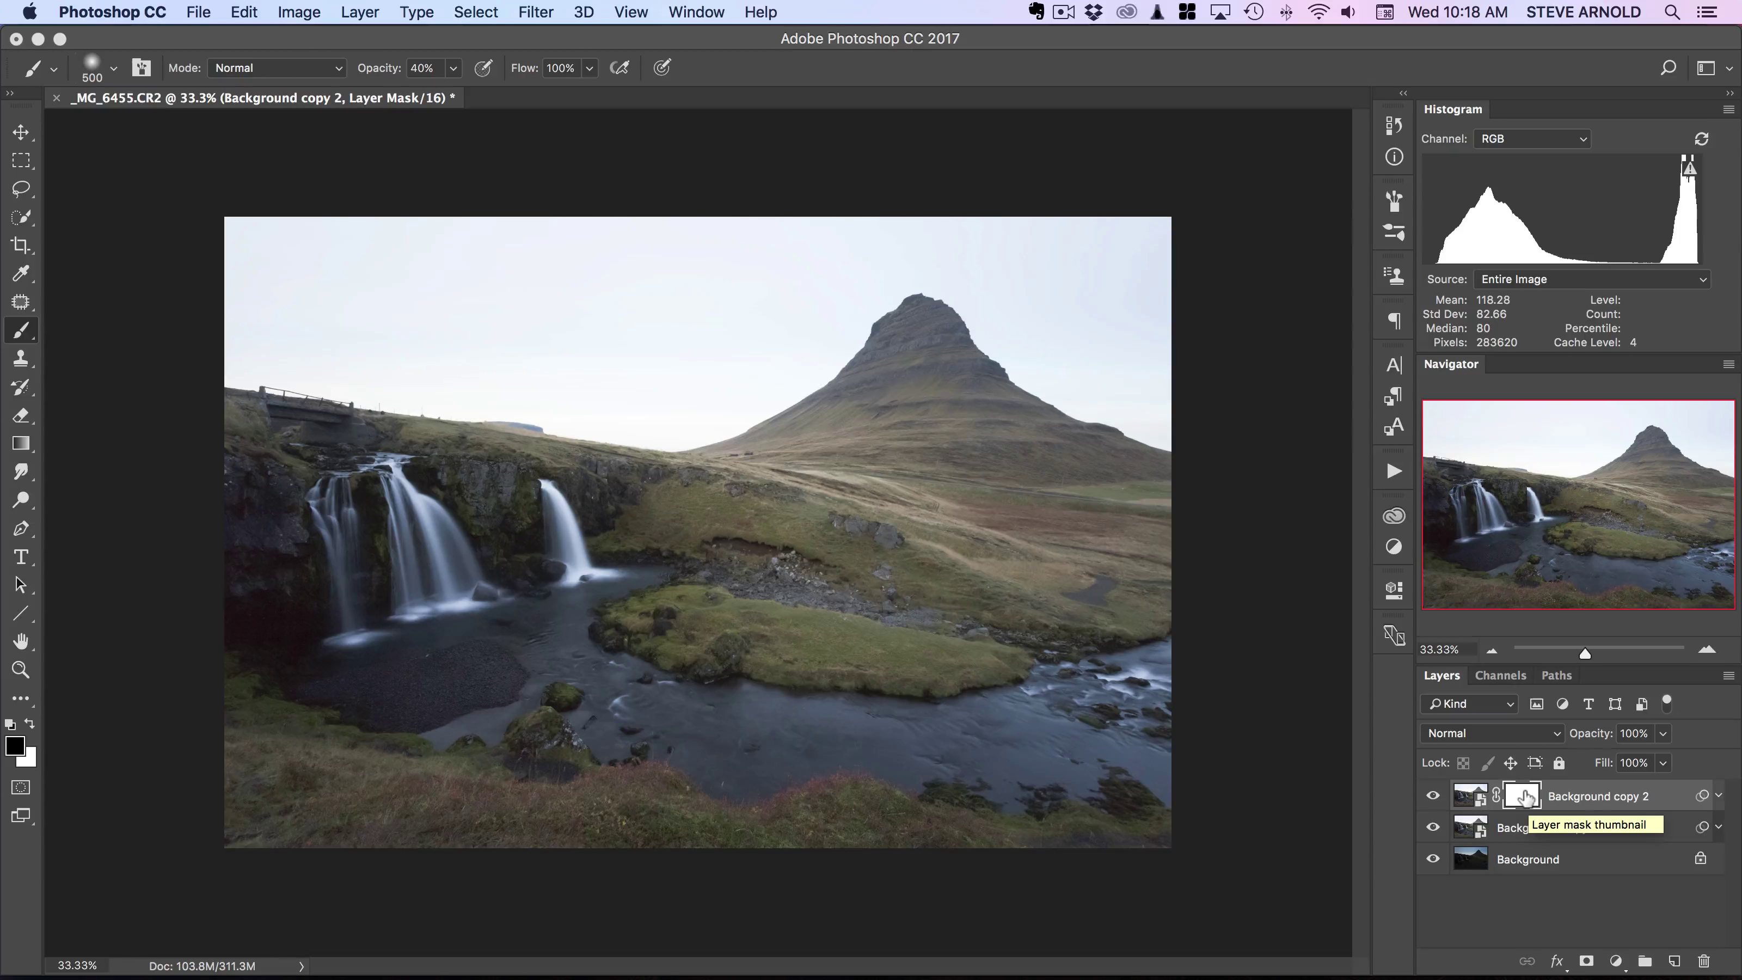
{"action": "left_click_drag", "start_coordinate": [1525, 796], "coordinate": [1526, 798]}
{"action": "key", "text": "super+i"}
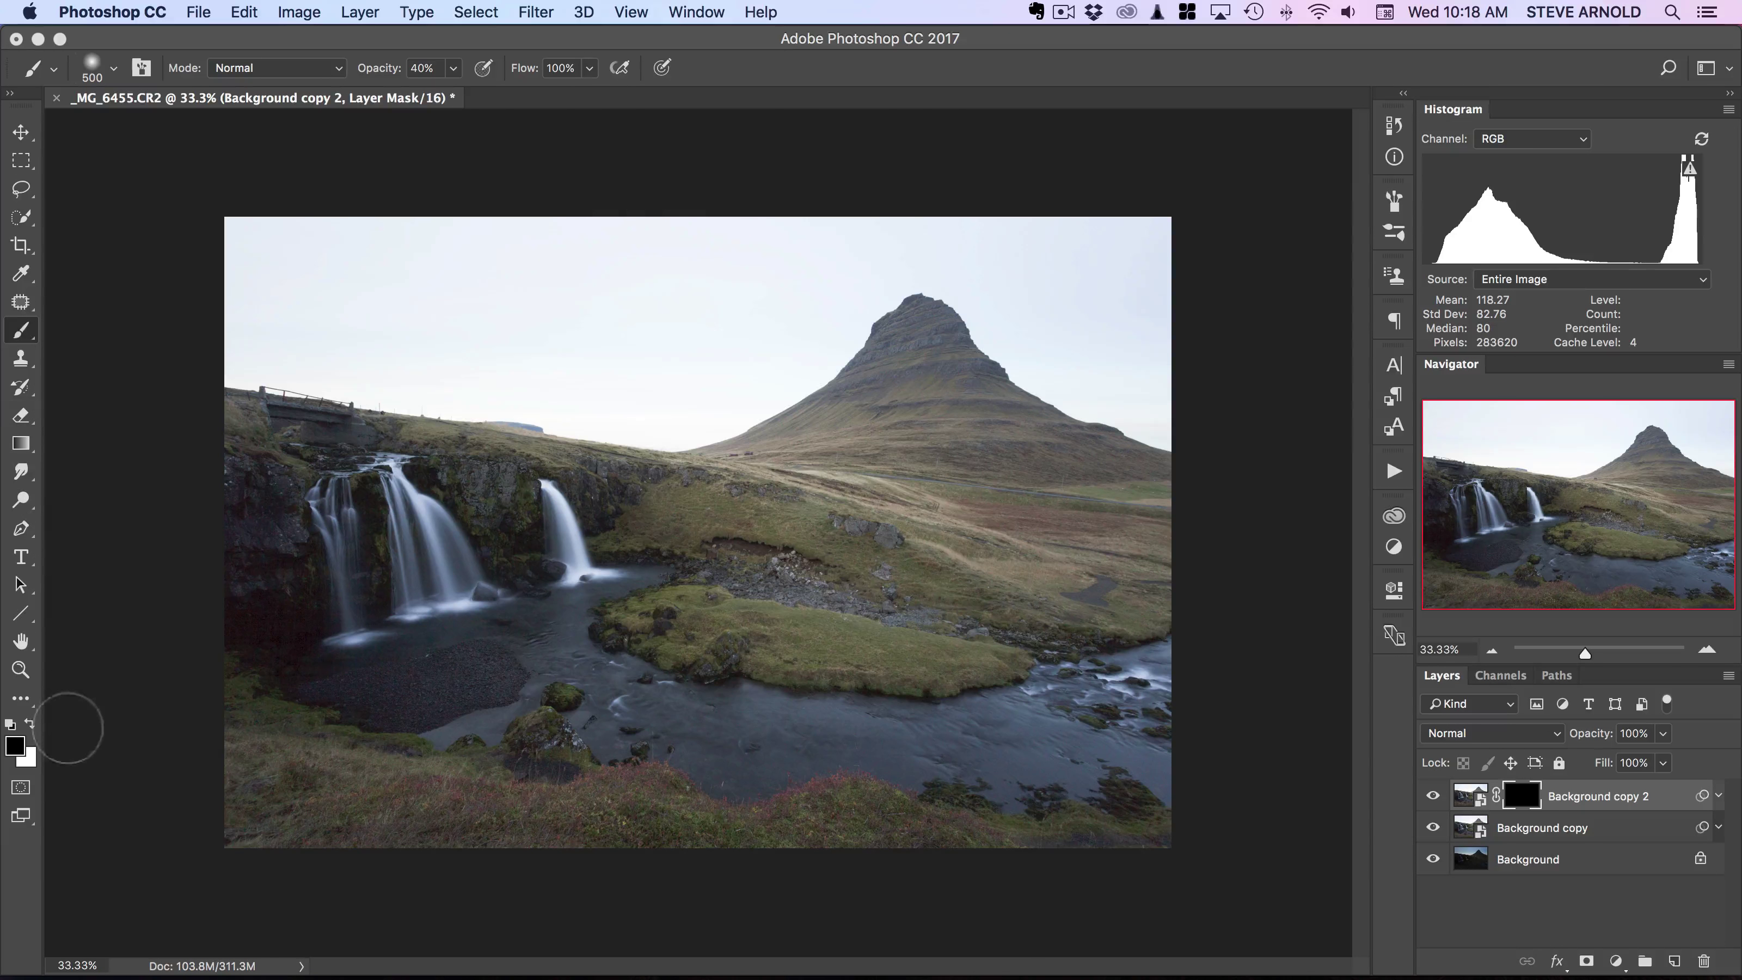
Paint white on the Background copy 2 mask at 100% brush opacity over the dark rocks, waterfall surroundings and shadowed water
{"action": "left_click", "coordinate": [31, 727]}
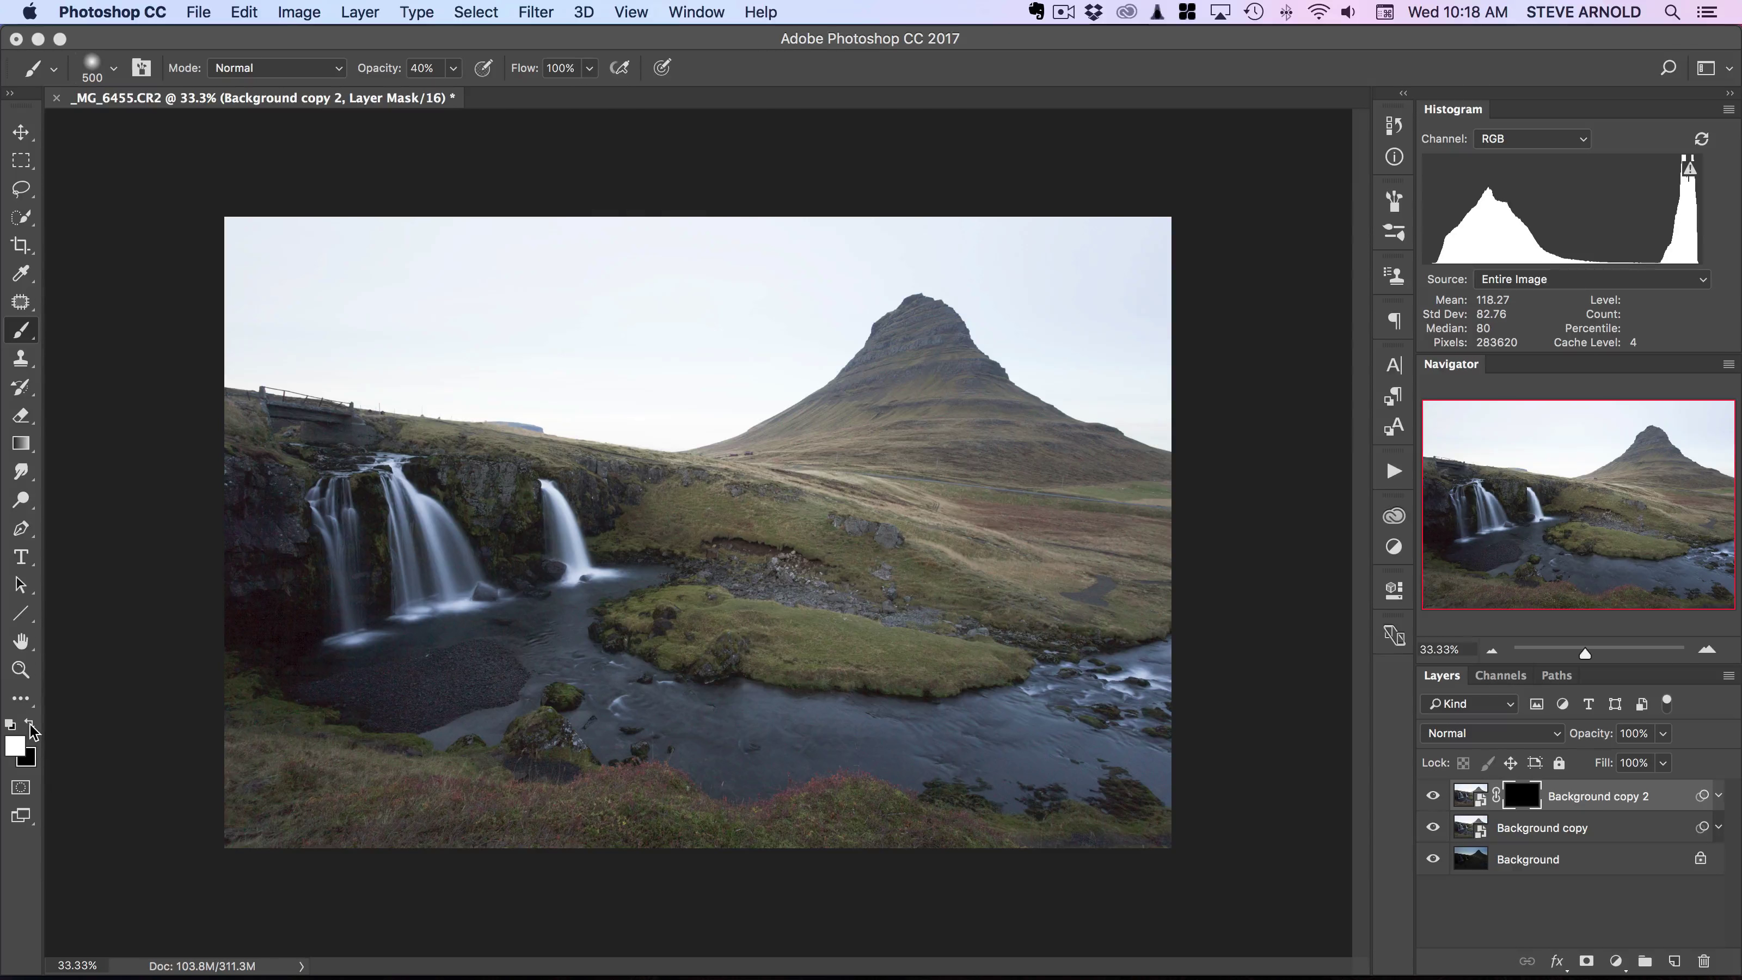
{"action": "left_click", "coordinate": [1707, 649]}
{"action": "left_click_drag", "start_coordinate": [1479, 521], "coordinate": [1467, 532]}
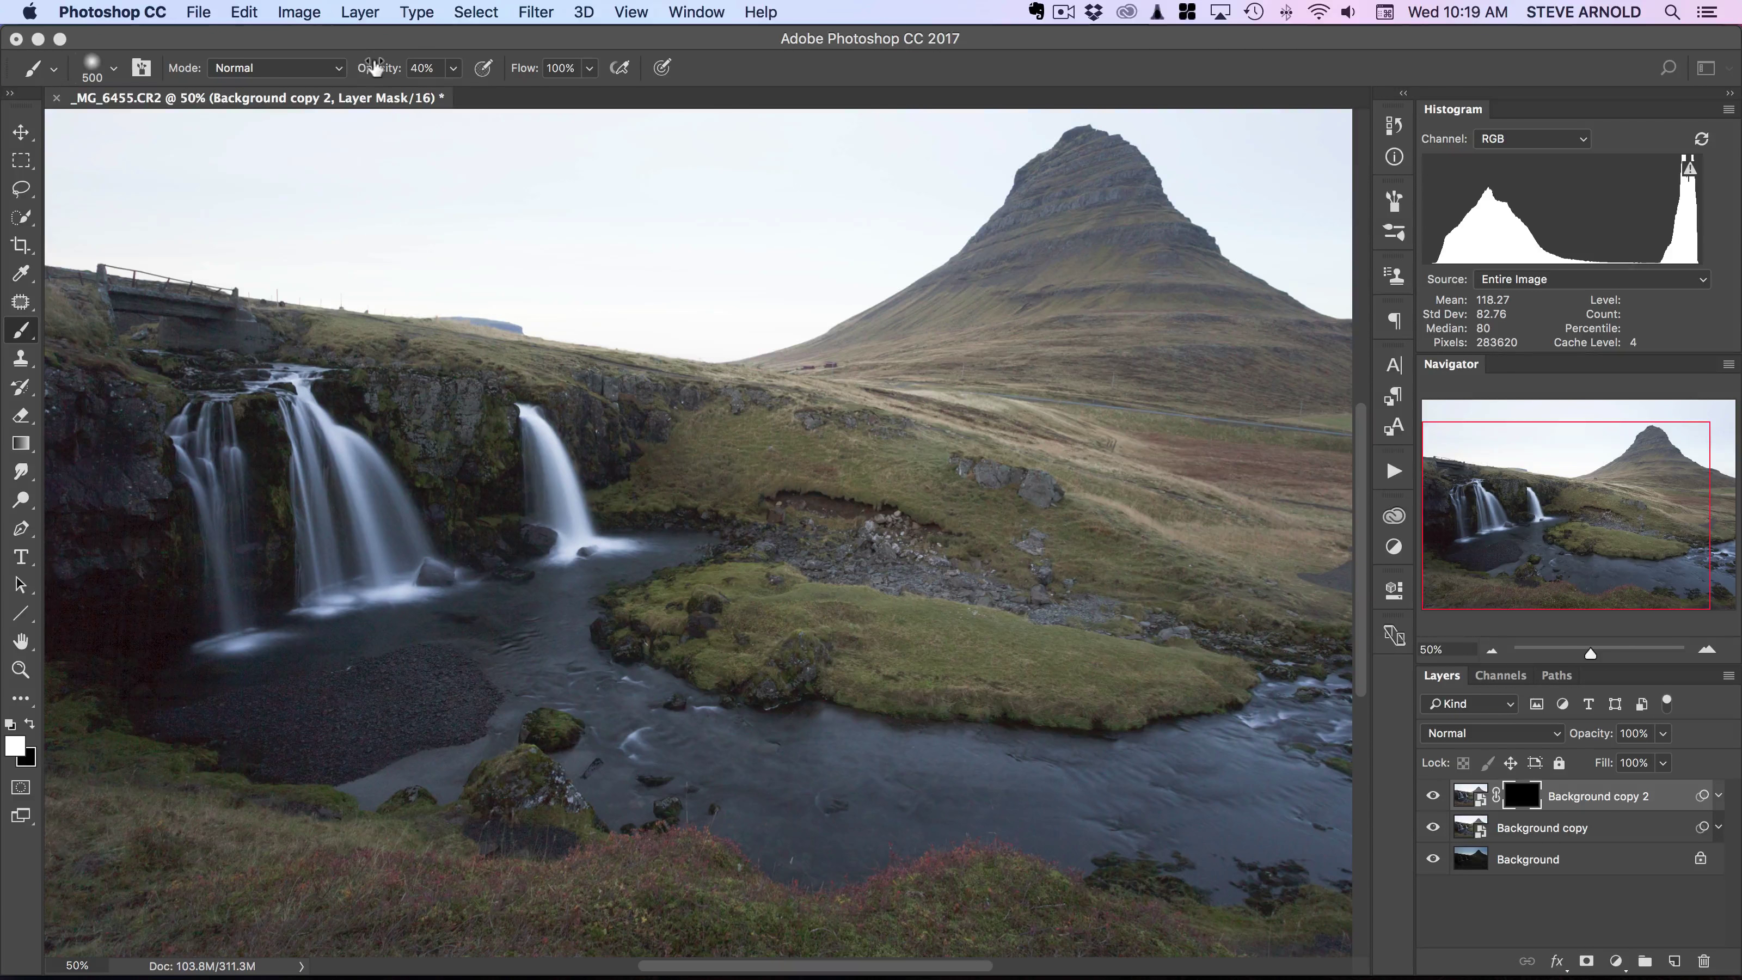
{"action": "left_click_drag", "start_coordinate": [370, 64], "coordinate": [541, 69]}
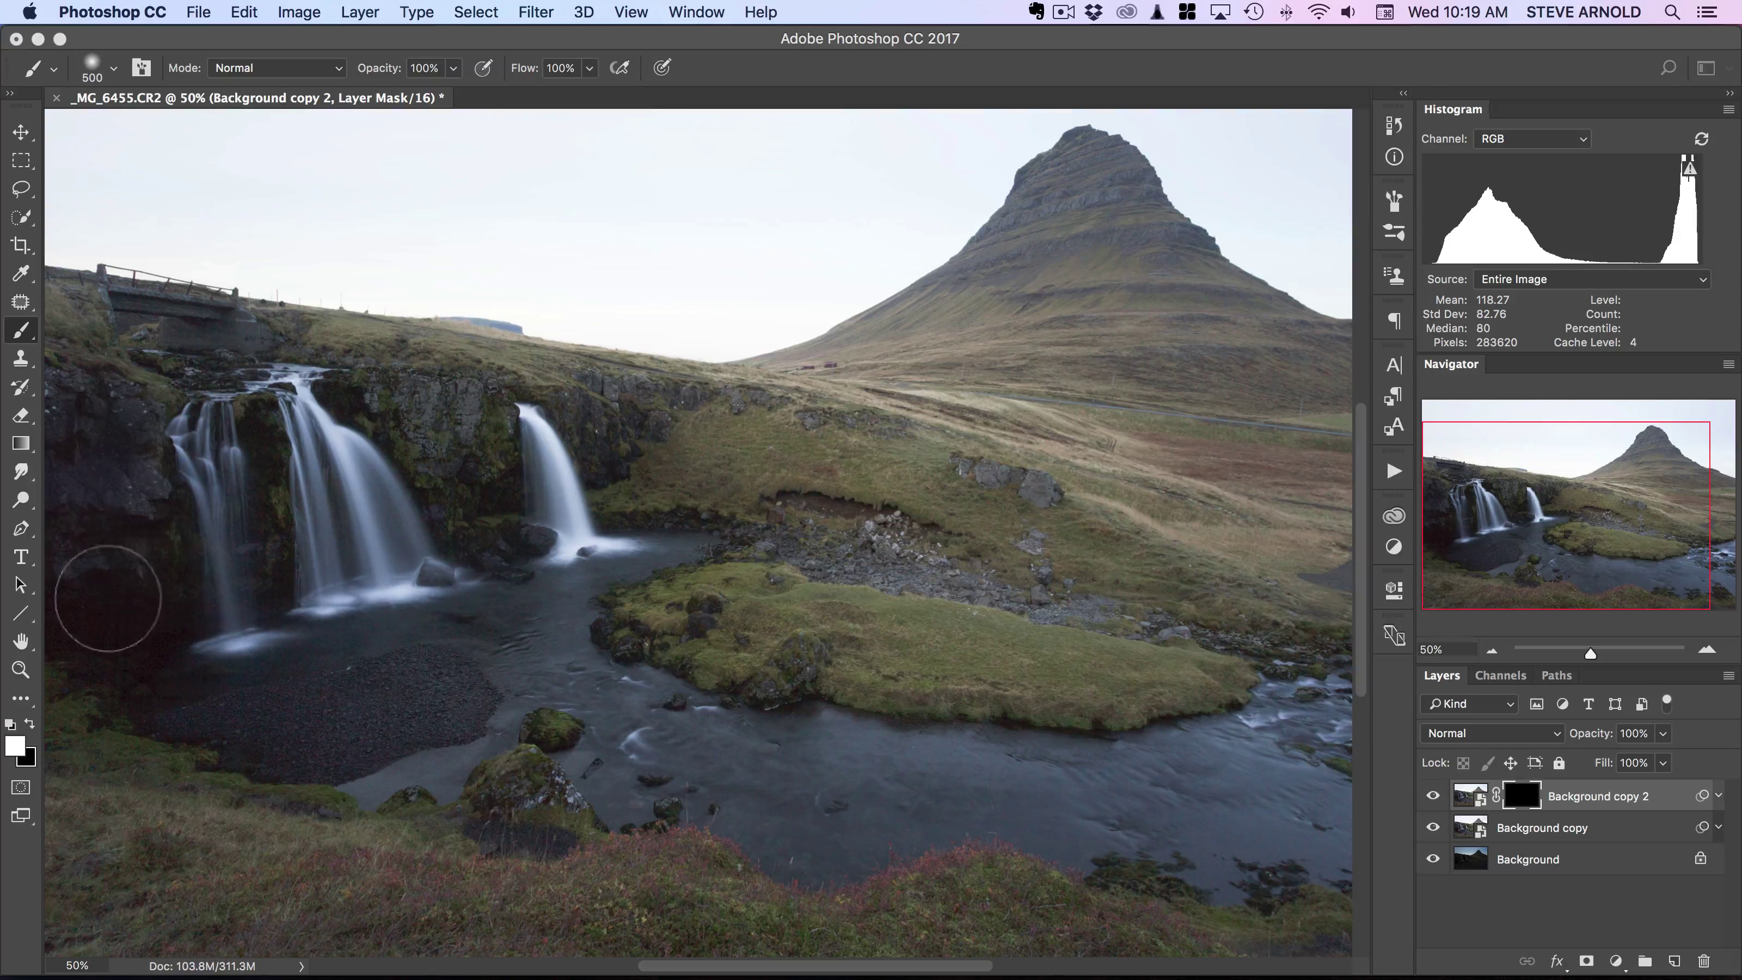
{"action": "mouse_move", "coordinate": [108, 598]}
{"action": "left_mouse_down"}
{"action": "mouse_move", "coordinate": [240, 695]}
{"action": "mouse_move", "coordinate": [419, 692]}
{"action": "mouse_move", "coordinate": [293, 694]}
{"action": "mouse_move", "coordinate": [567, 606]}
{"action": "mouse_move", "coordinate": [584, 574]}
{"action": "left_mouse_up"}
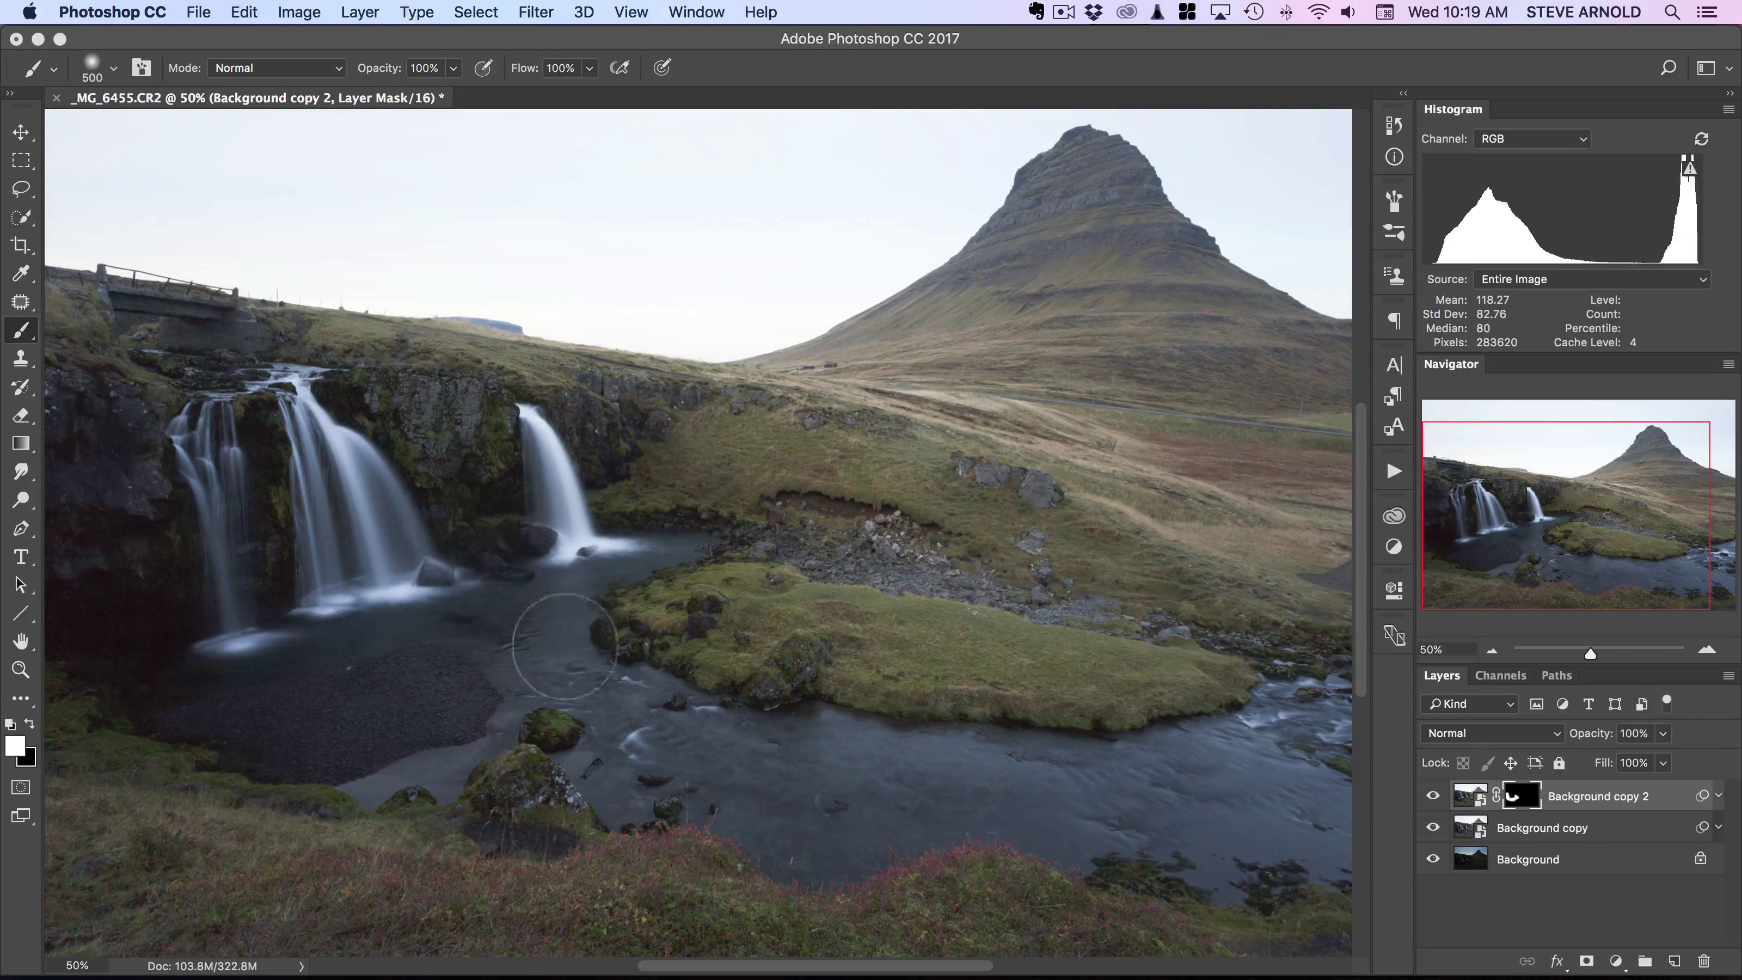
{"action": "left_click_drag", "start_coordinate": [564, 644], "coordinate": [692, 739]}
{"action": "mouse_move", "coordinate": [299, 563]}
{"action": "left_mouse_down"}
{"action": "mouse_move", "coordinate": [198, 378]}
{"action": "mouse_move", "coordinate": [228, 370]}
{"action": "mouse_move", "coordinate": [480, 439]}
{"action": "left_mouse_up"}
Compare the masked noise reduction before and after by toggling Background copy 2's visibility, both zoomed in and at full view
{"action": "left_click", "coordinate": [1433, 796]}
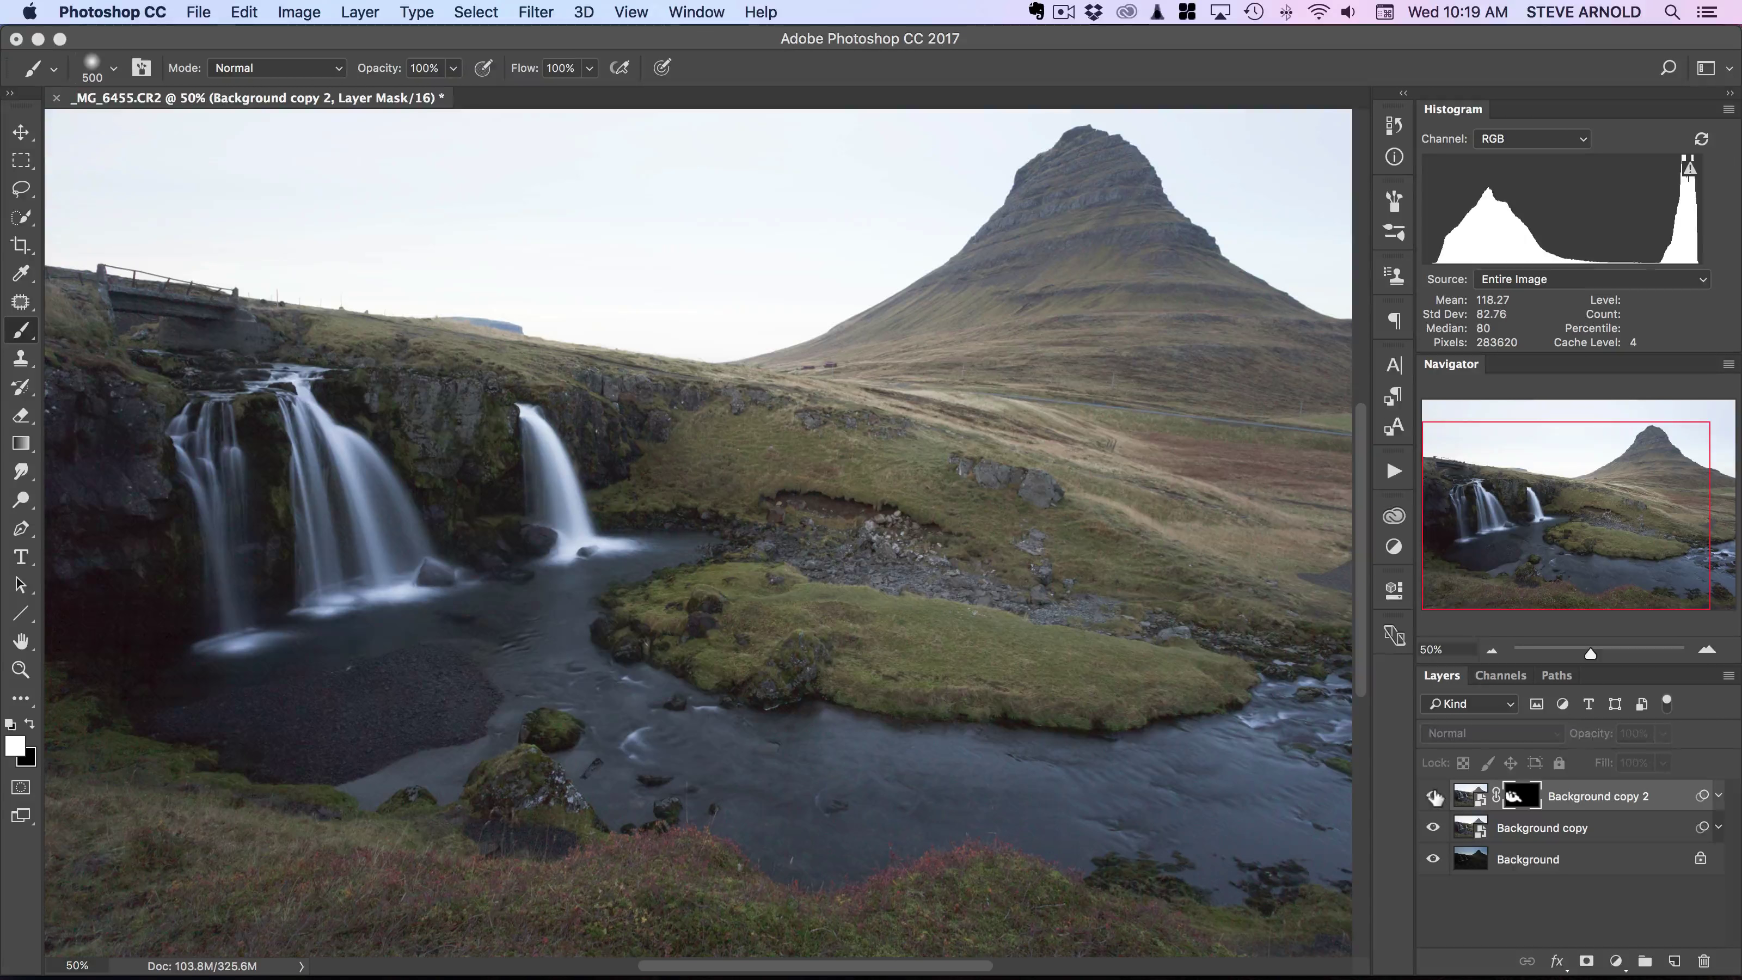
{"action": "left_click", "coordinate": [1434, 796]}
{"action": "left_click", "coordinate": [1434, 796]}
{"action": "left_click", "coordinate": [1433, 796]}
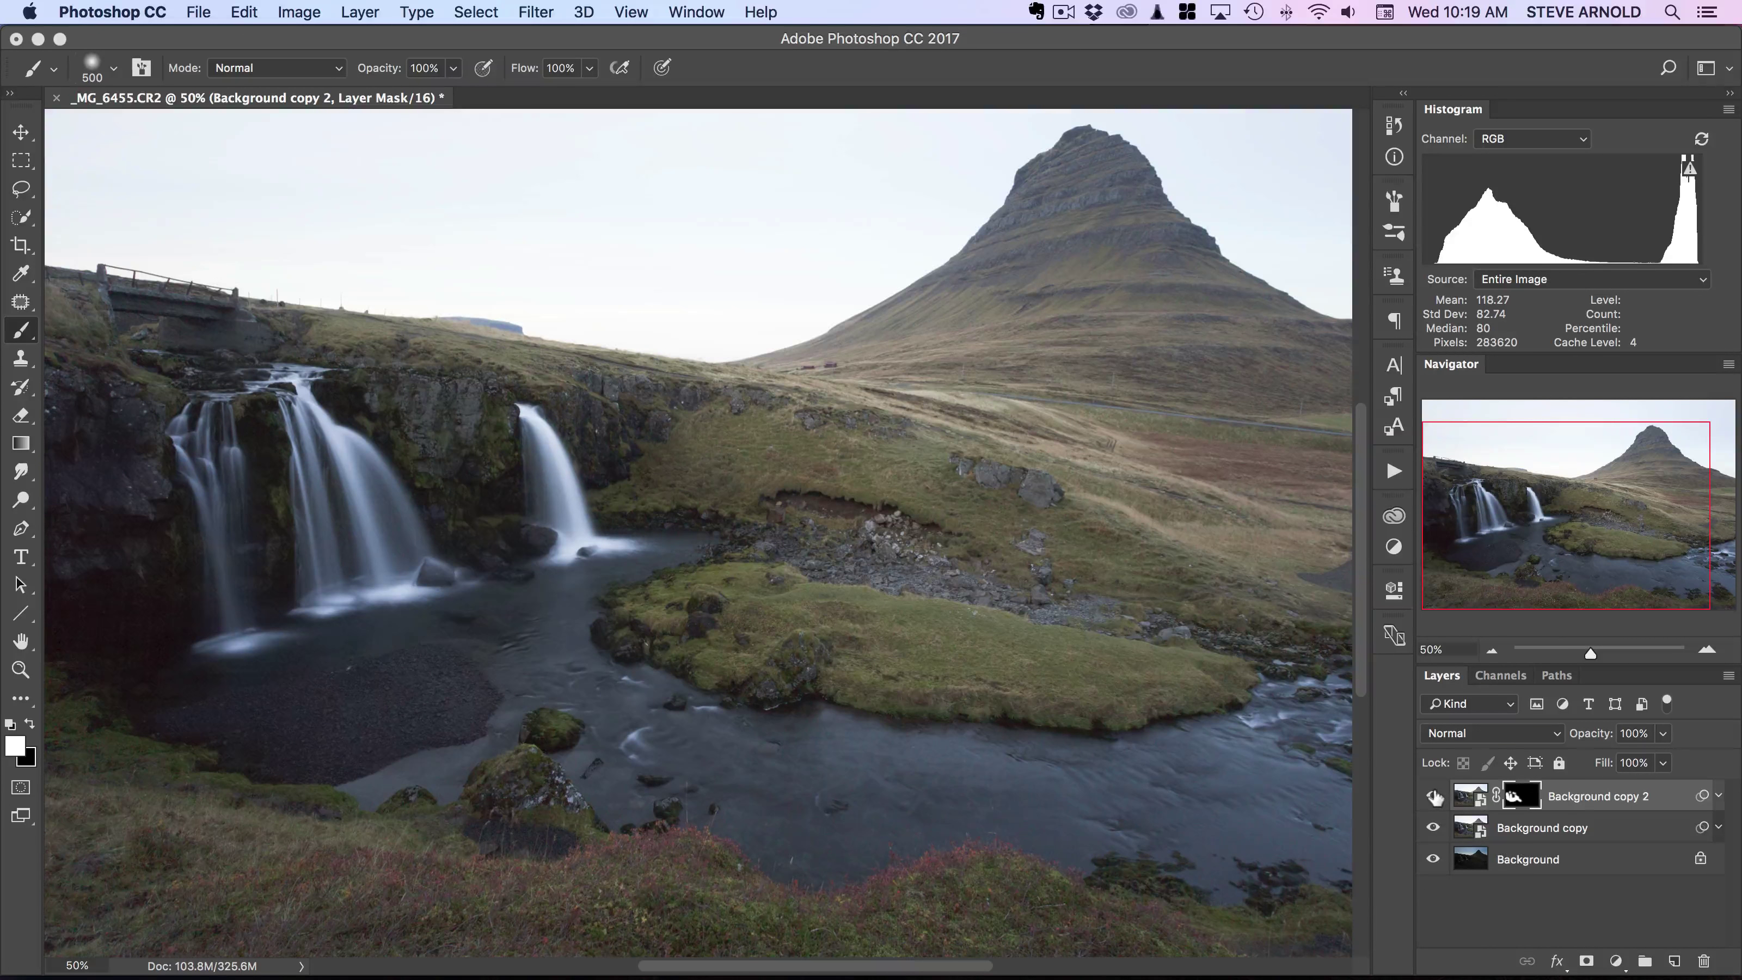
{"action": "left_click", "coordinate": [1492, 650]}
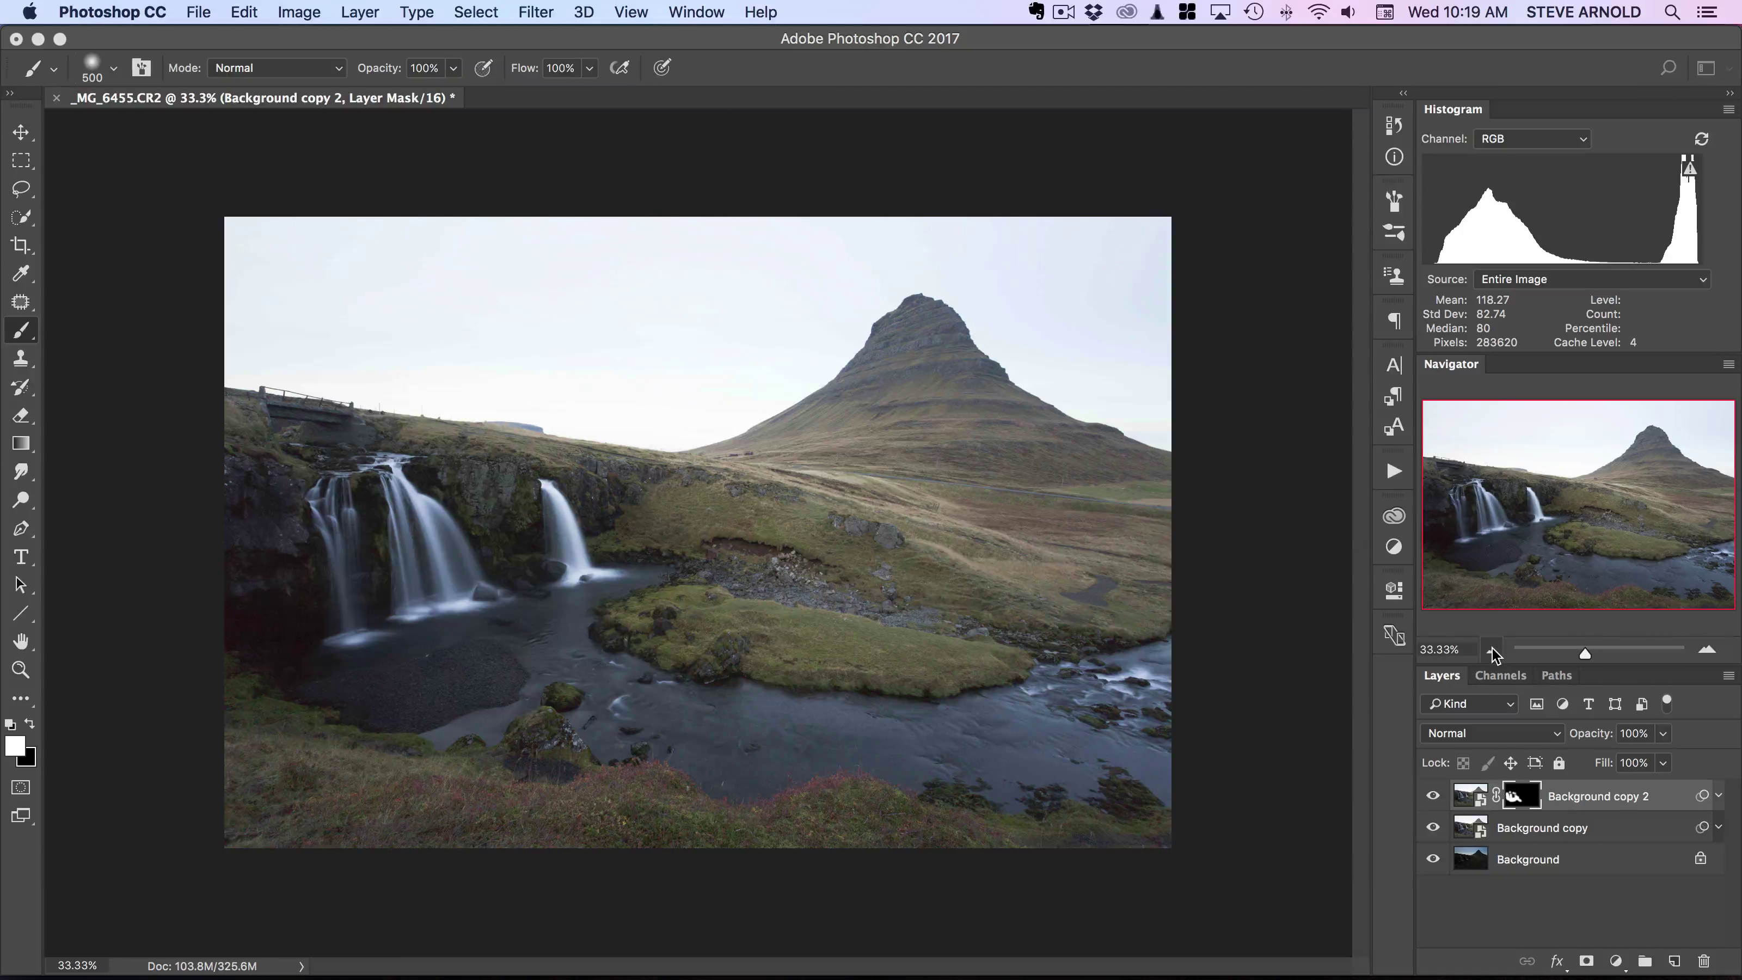
{"action": "left_click", "coordinate": [1433, 796]}
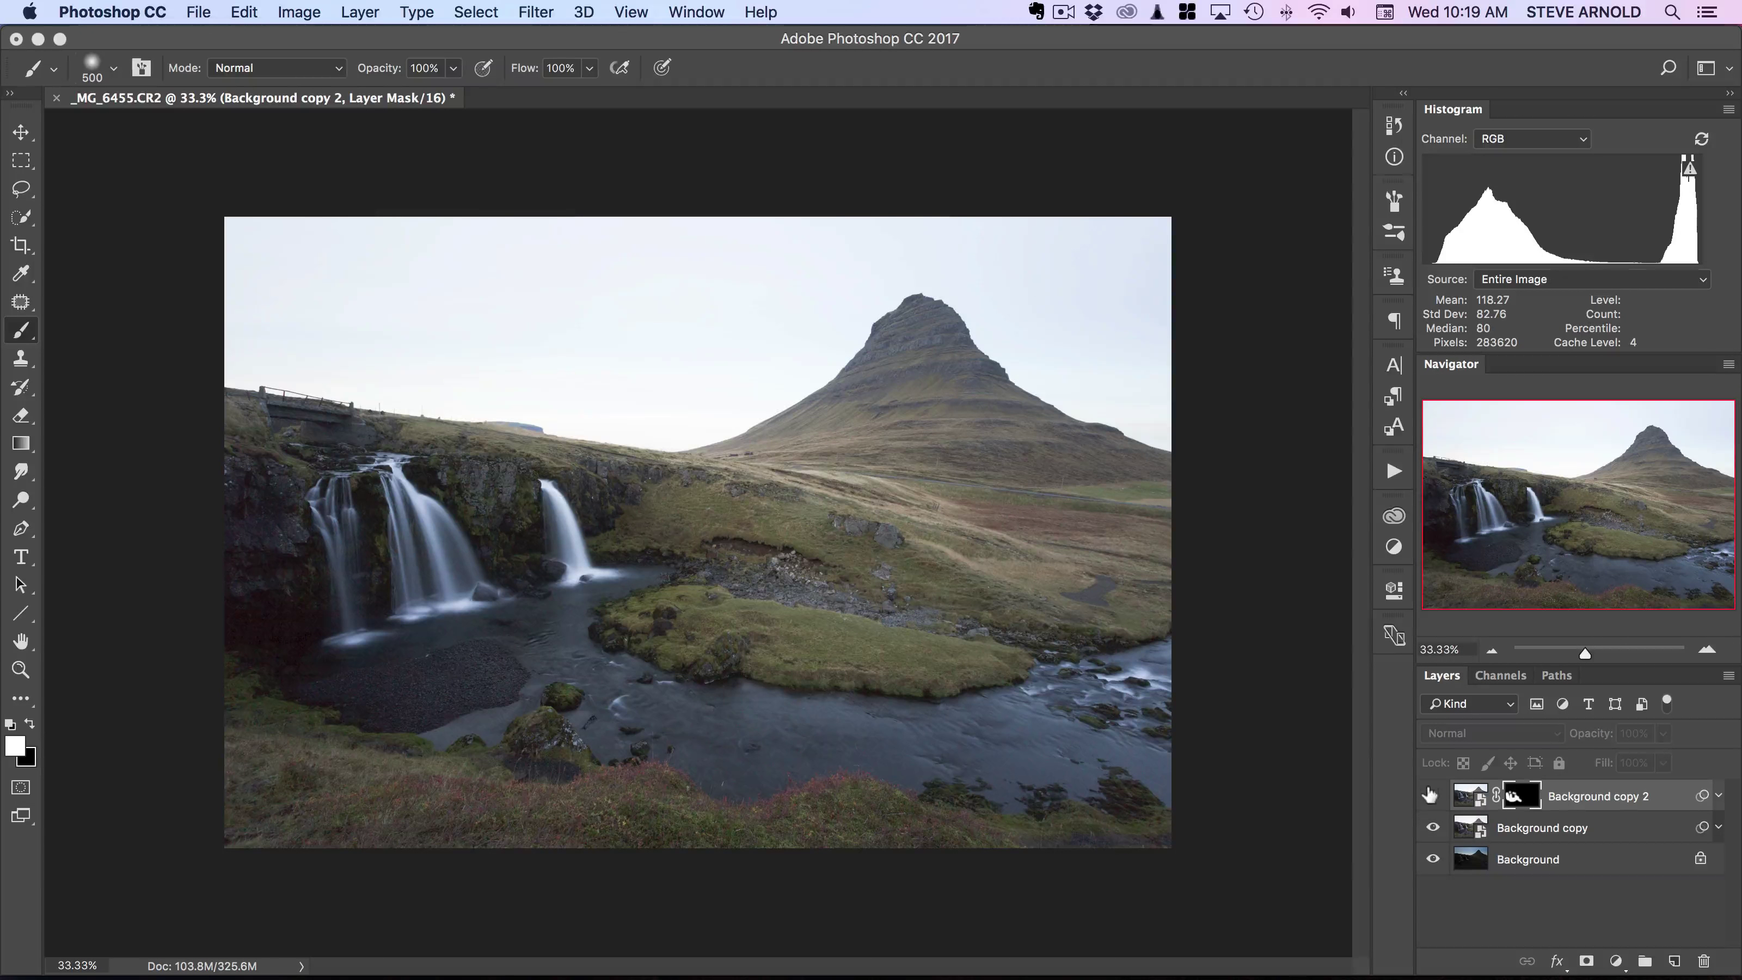
{"action": "left_click", "coordinate": [1432, 796]}
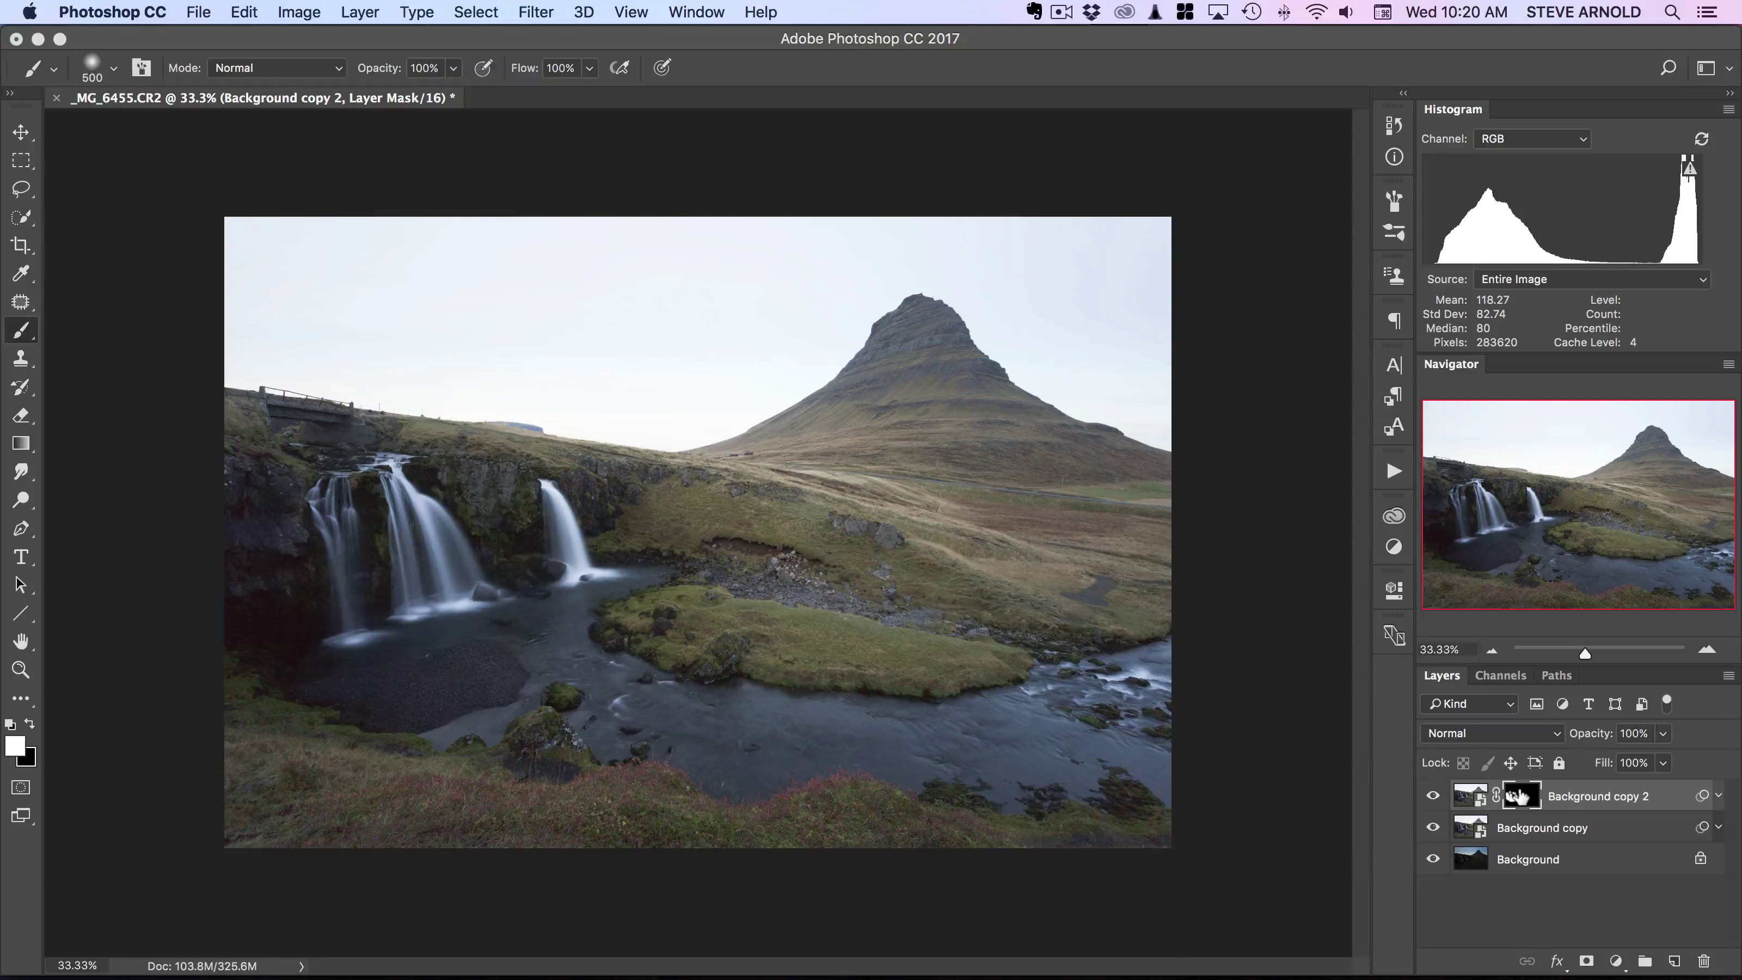
Compare the edit with the original by hiding and reshowing both Background copy 2 and Background copy
{"action": "left_click", "coordinate": [1467, 796]}
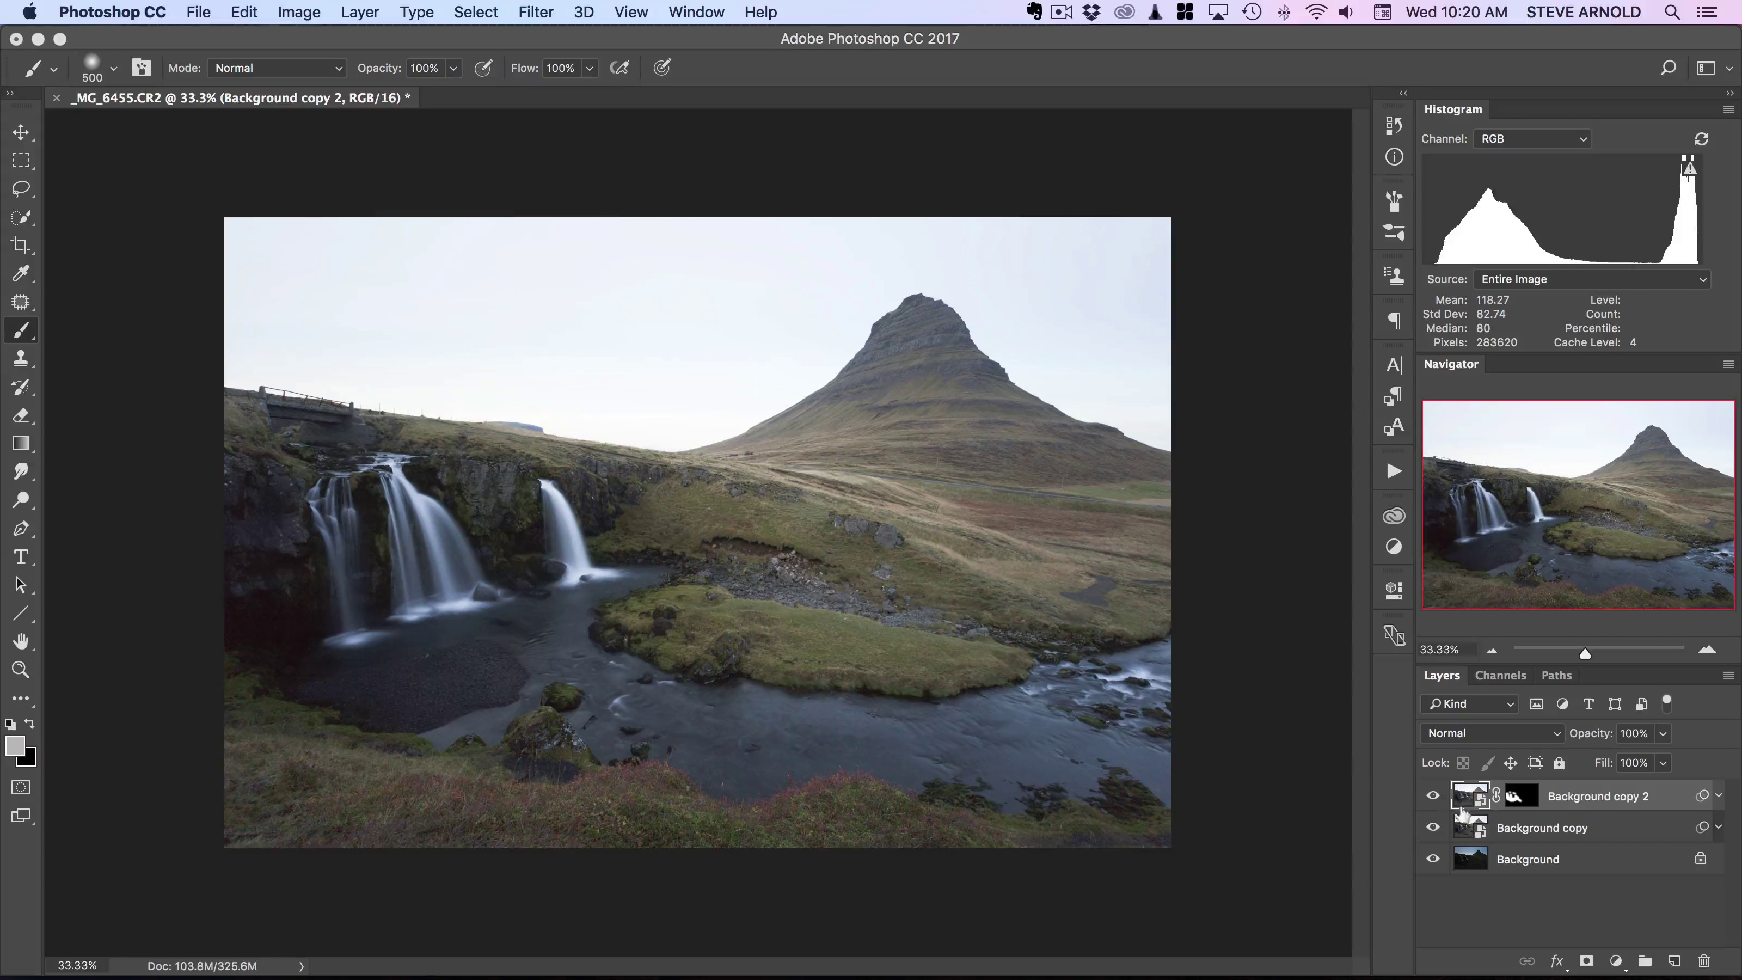
{"action": "left_click_drag", "start_coordinate": [1433, 797], "coordinate": [1432, 827]}
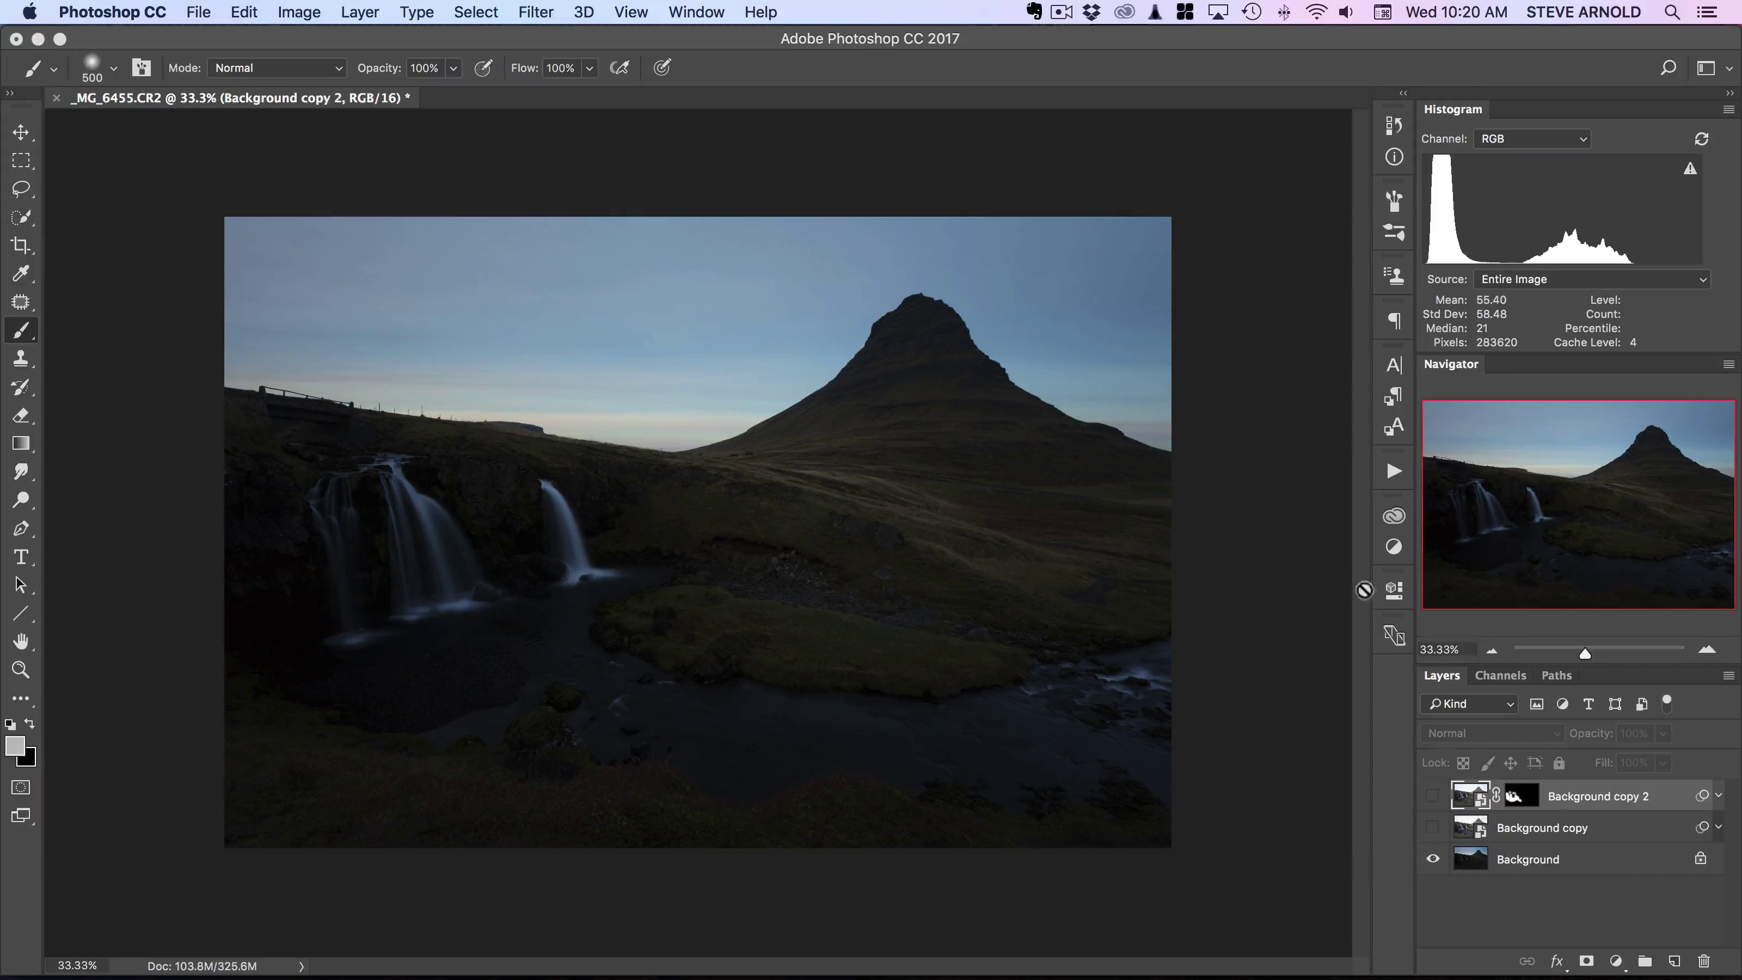
{"action": "left_click_drag", "start_coordinate": [1433, 795], "coordinate": [1432, 827]}
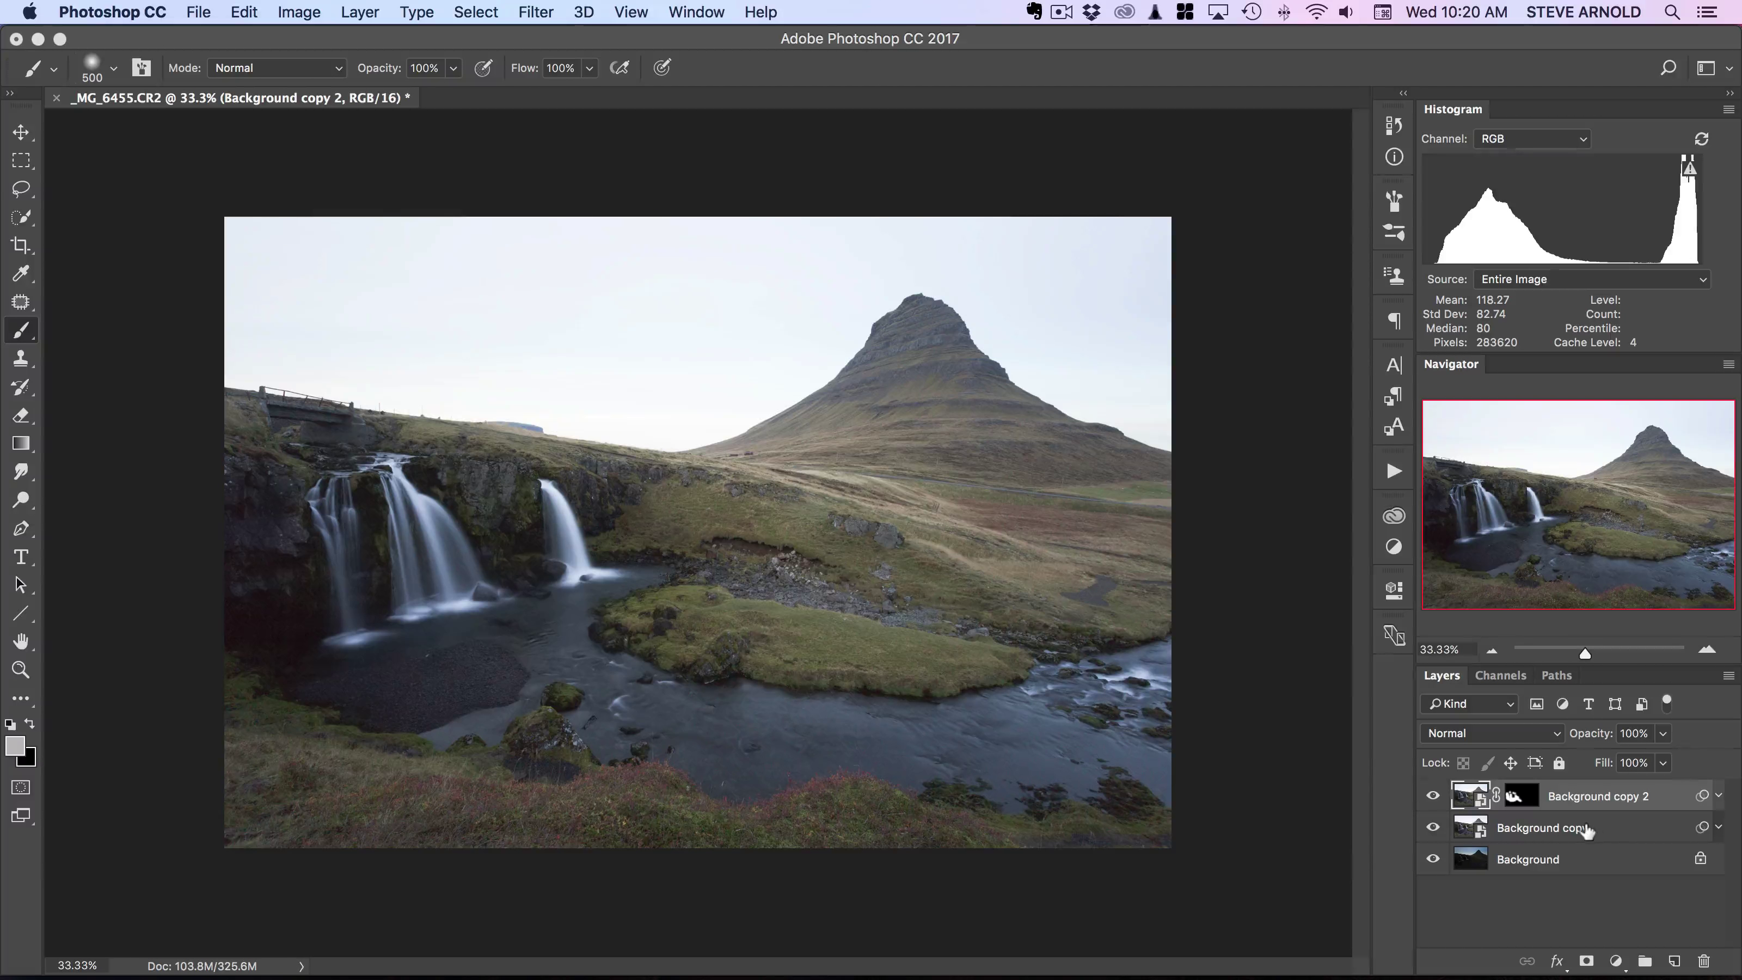
Group the Background copy 2 and Background copy layers, check the group's contents and leave it collapsed
{"action": "left_click", "coordinate": [1459, 826], "text": "shift"}
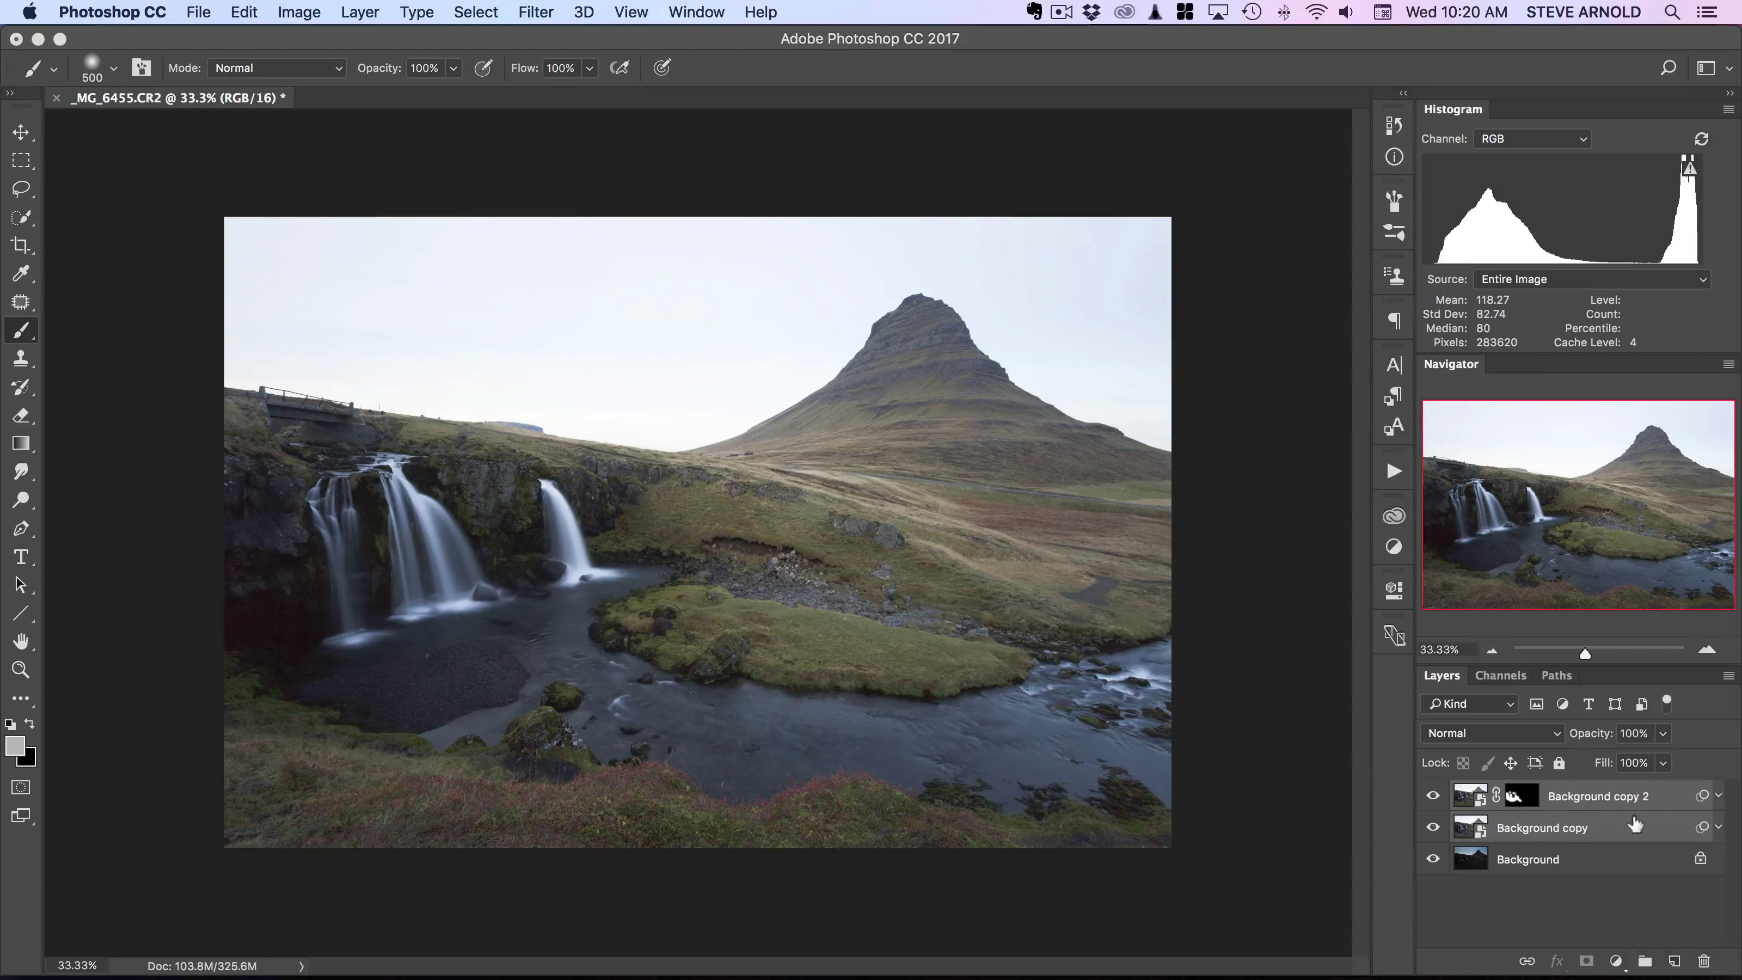
{"action": "left_click", "coordinate": [1645, 961]}
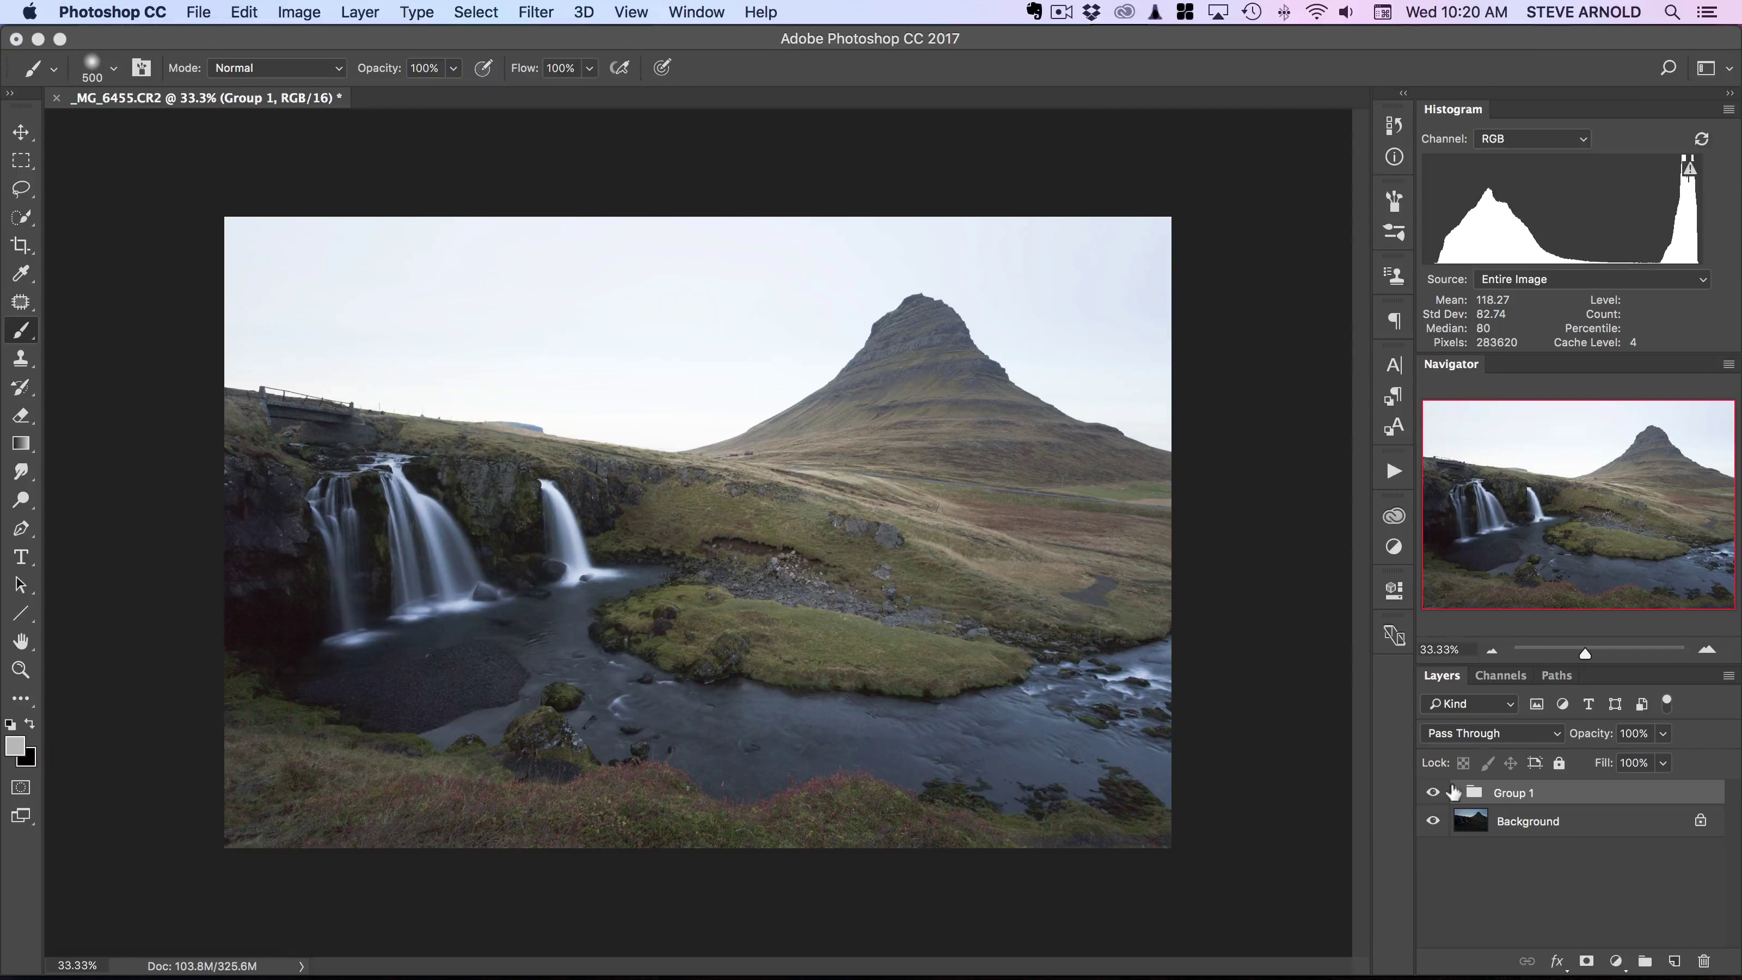
{"action": "left_click", "coordinate": [1453, 792]}
{"action": "left_click", "coordinate": [1454, 792]}
{"action": "left_click", "coordinate": [1454, 793]}
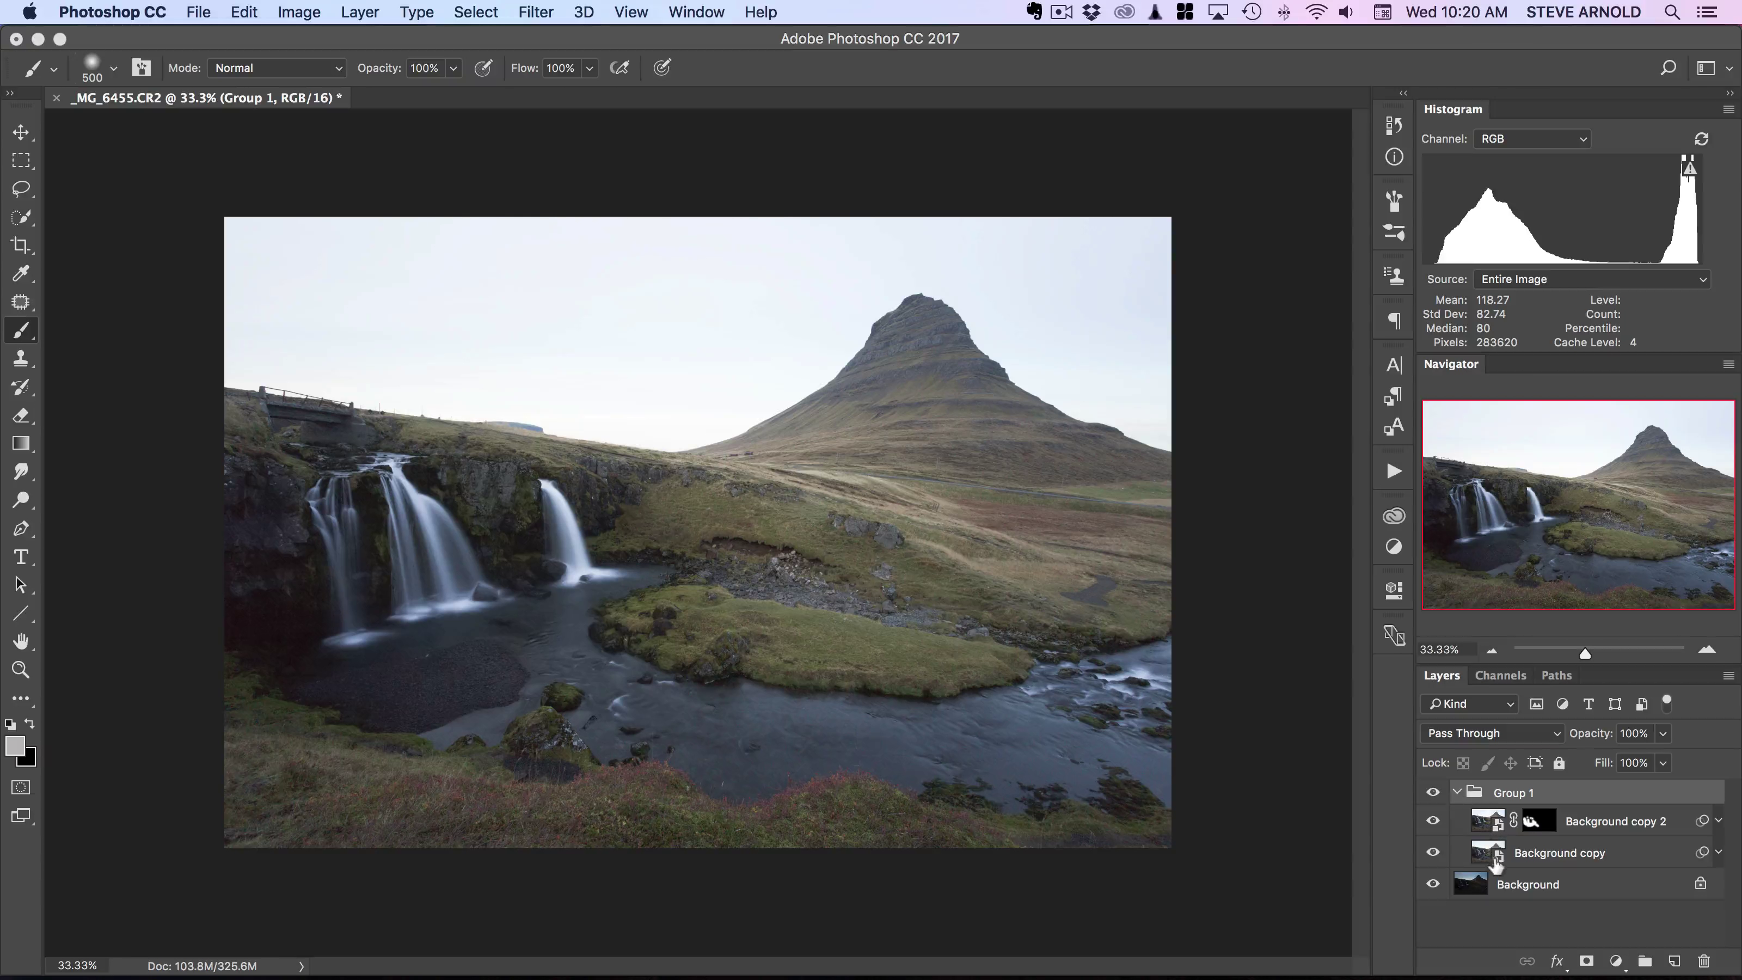
{"action": "left_click", "coordinate": [1454, 793]}
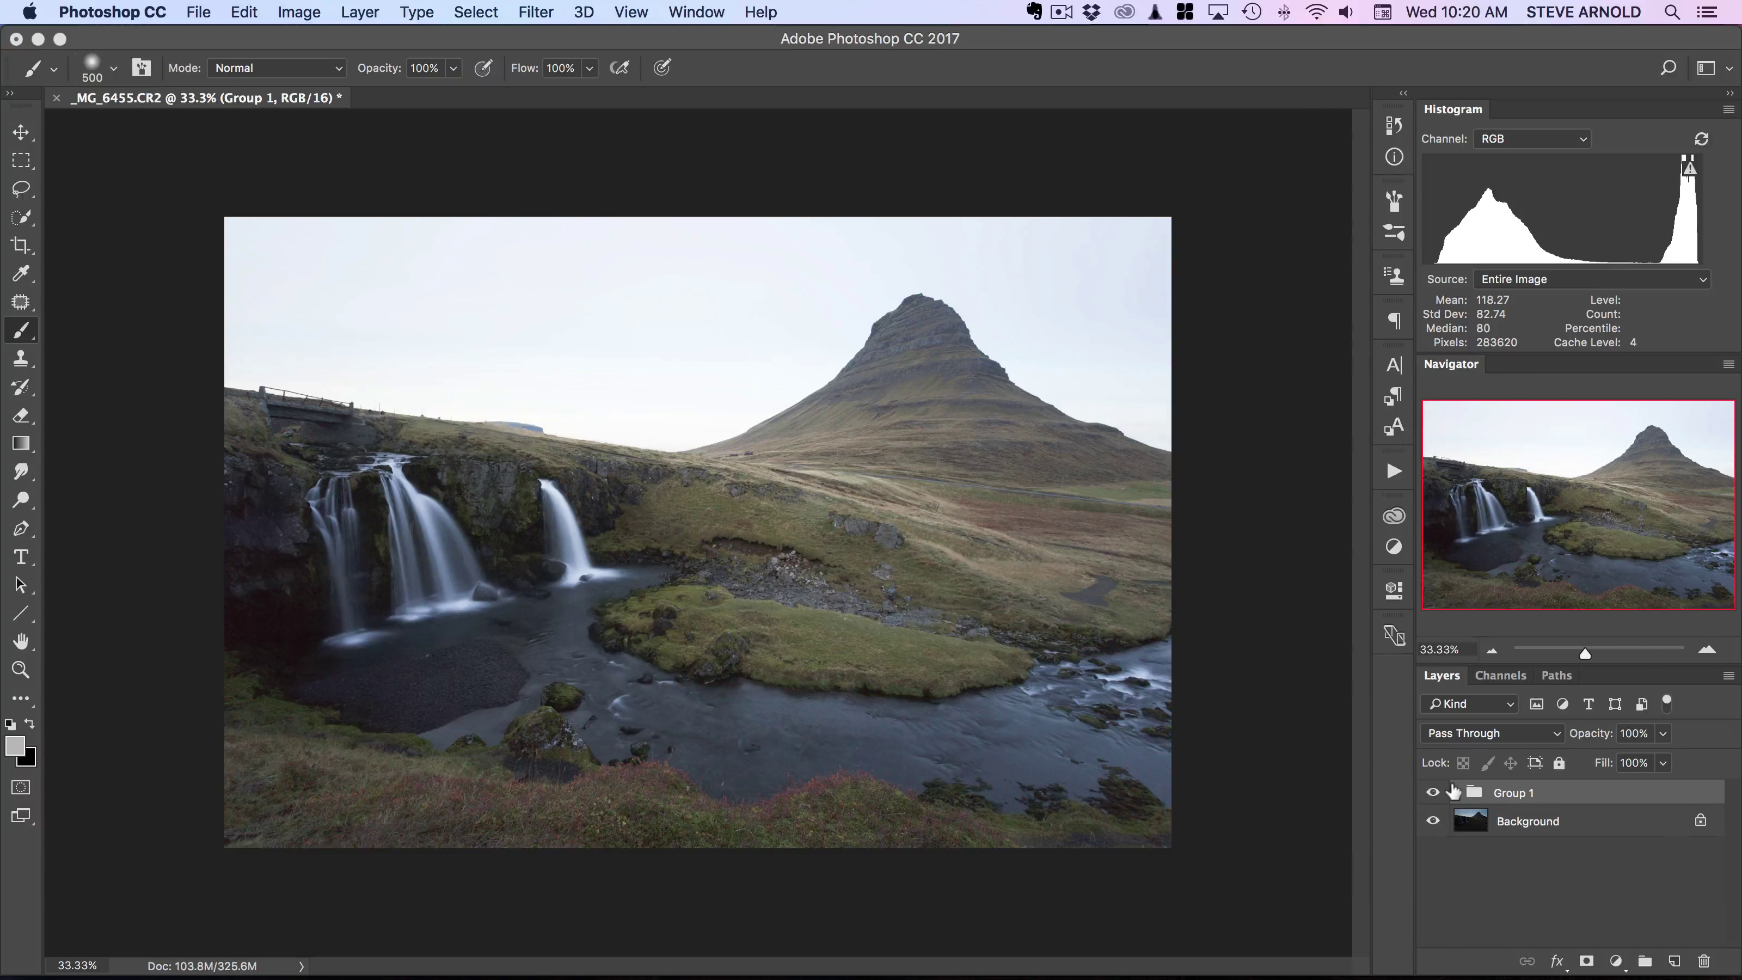
{"action": "left_click", "coordinate": [1454, 793]}
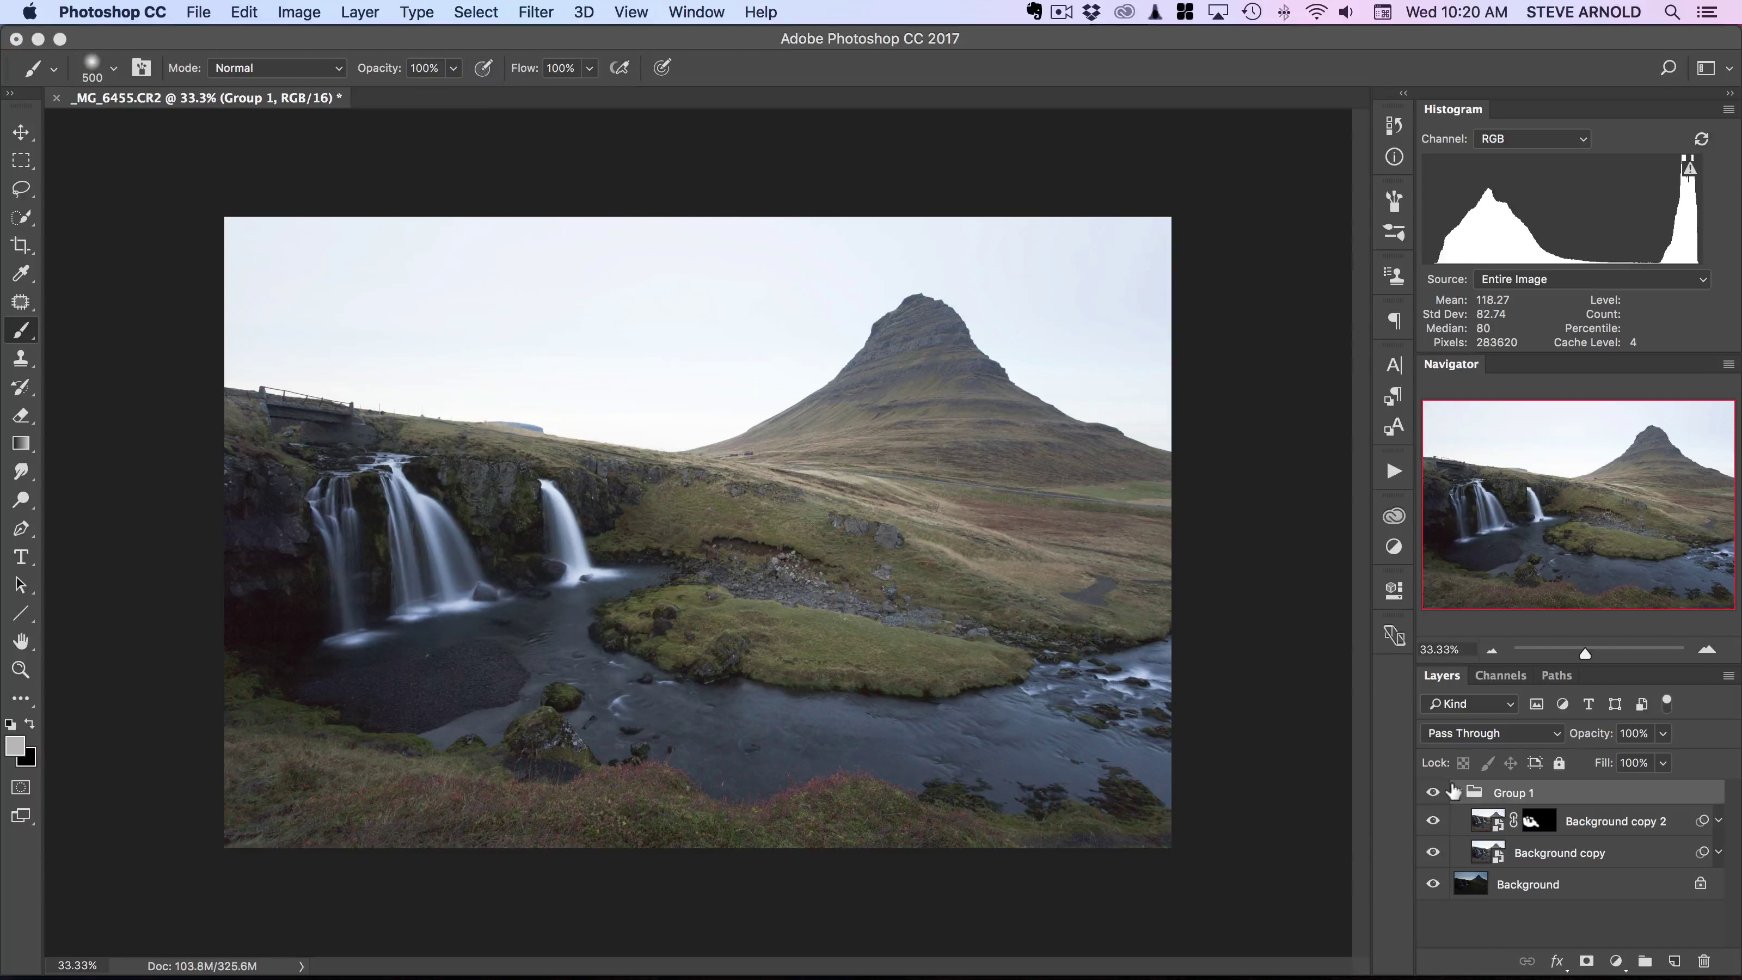
{"action": "left_click", "coordinate": [1453, 792]}
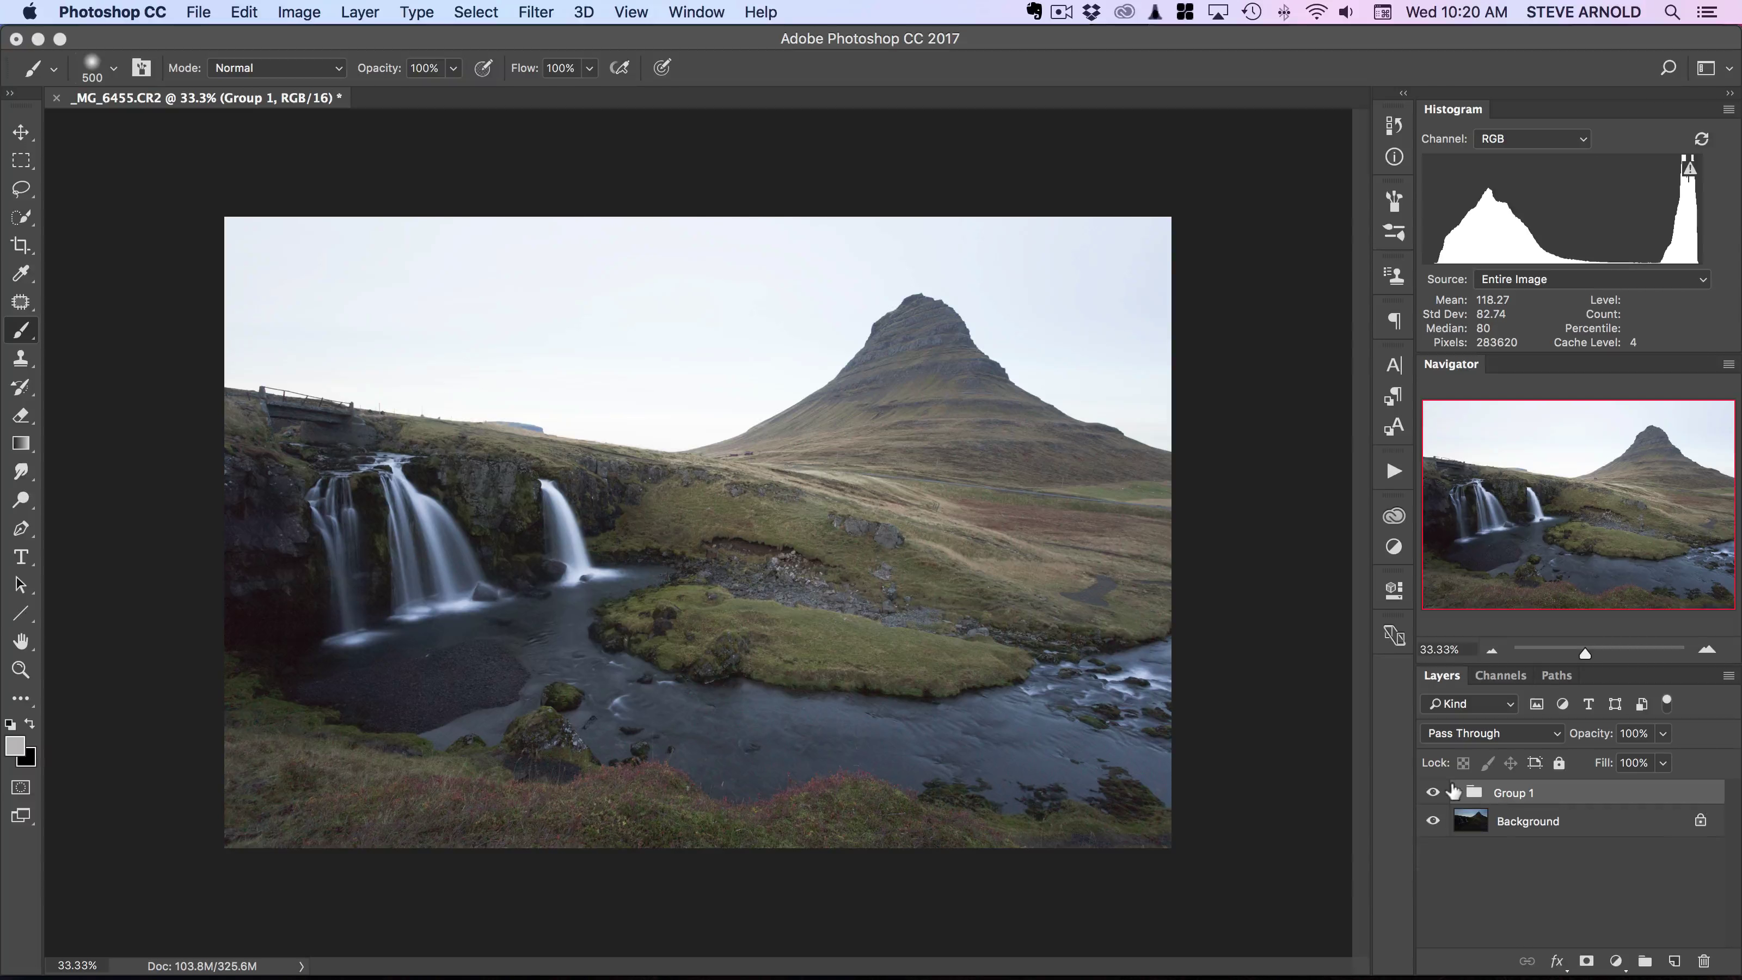
{"action": "left_click", "coordinate": [1454, 792]}
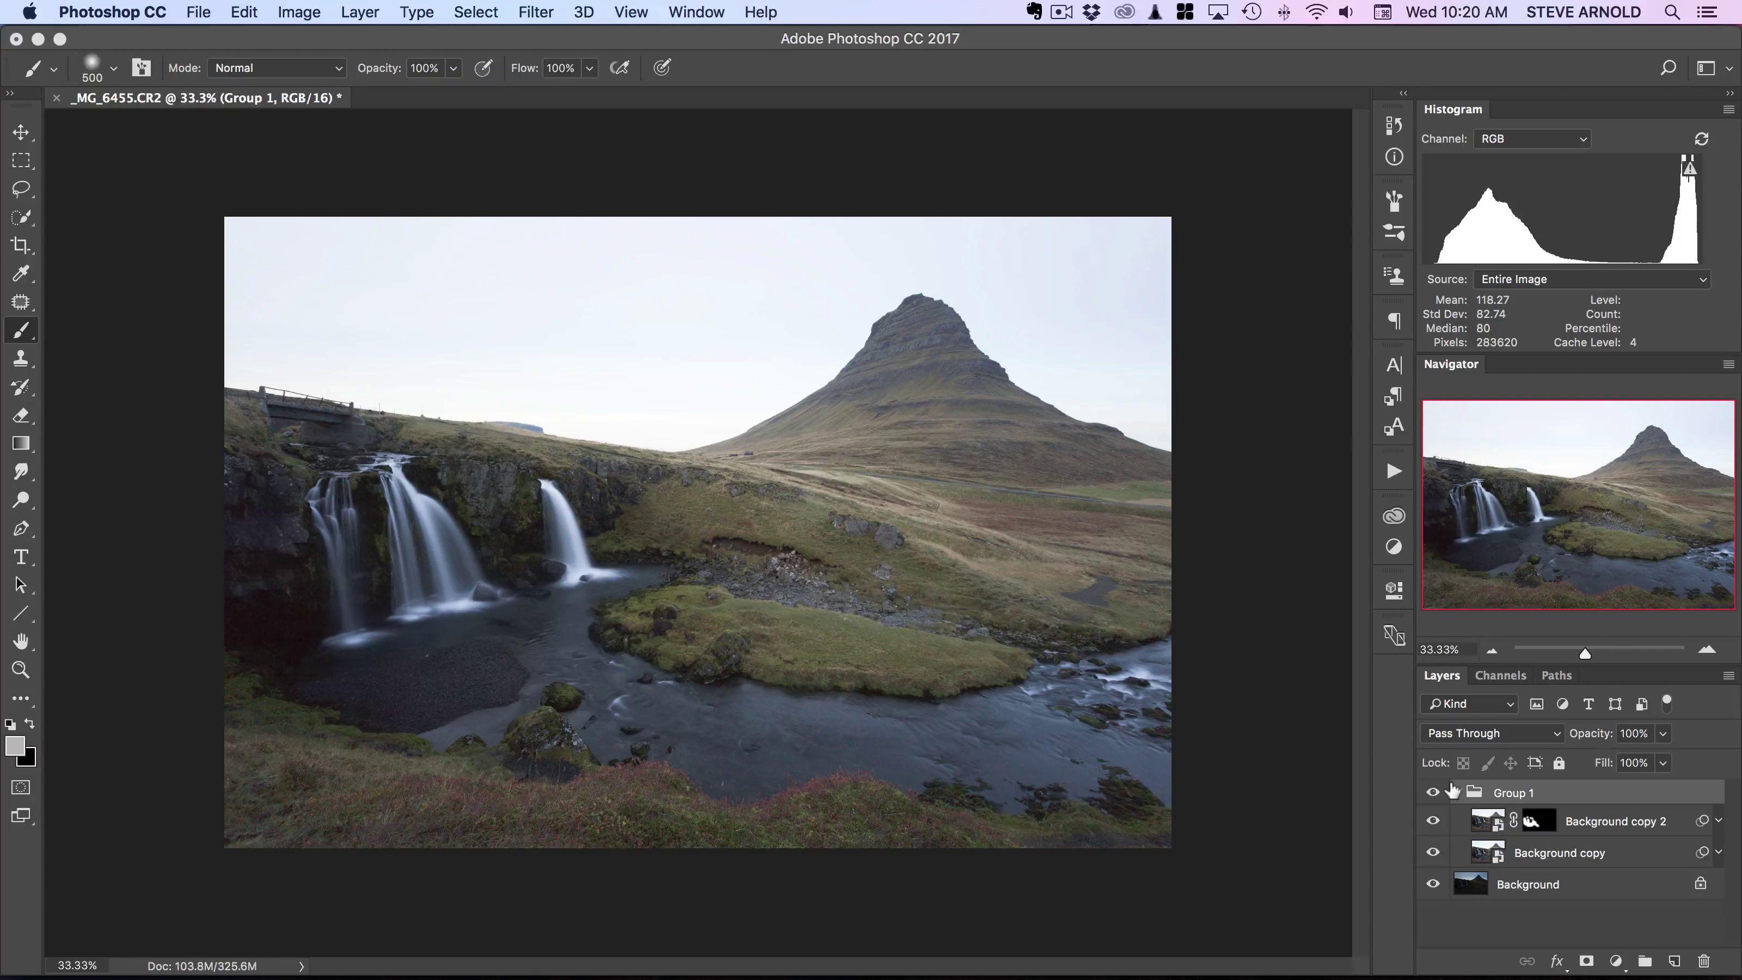
{"action": "left_click", "coordinate": [1454, 792]}
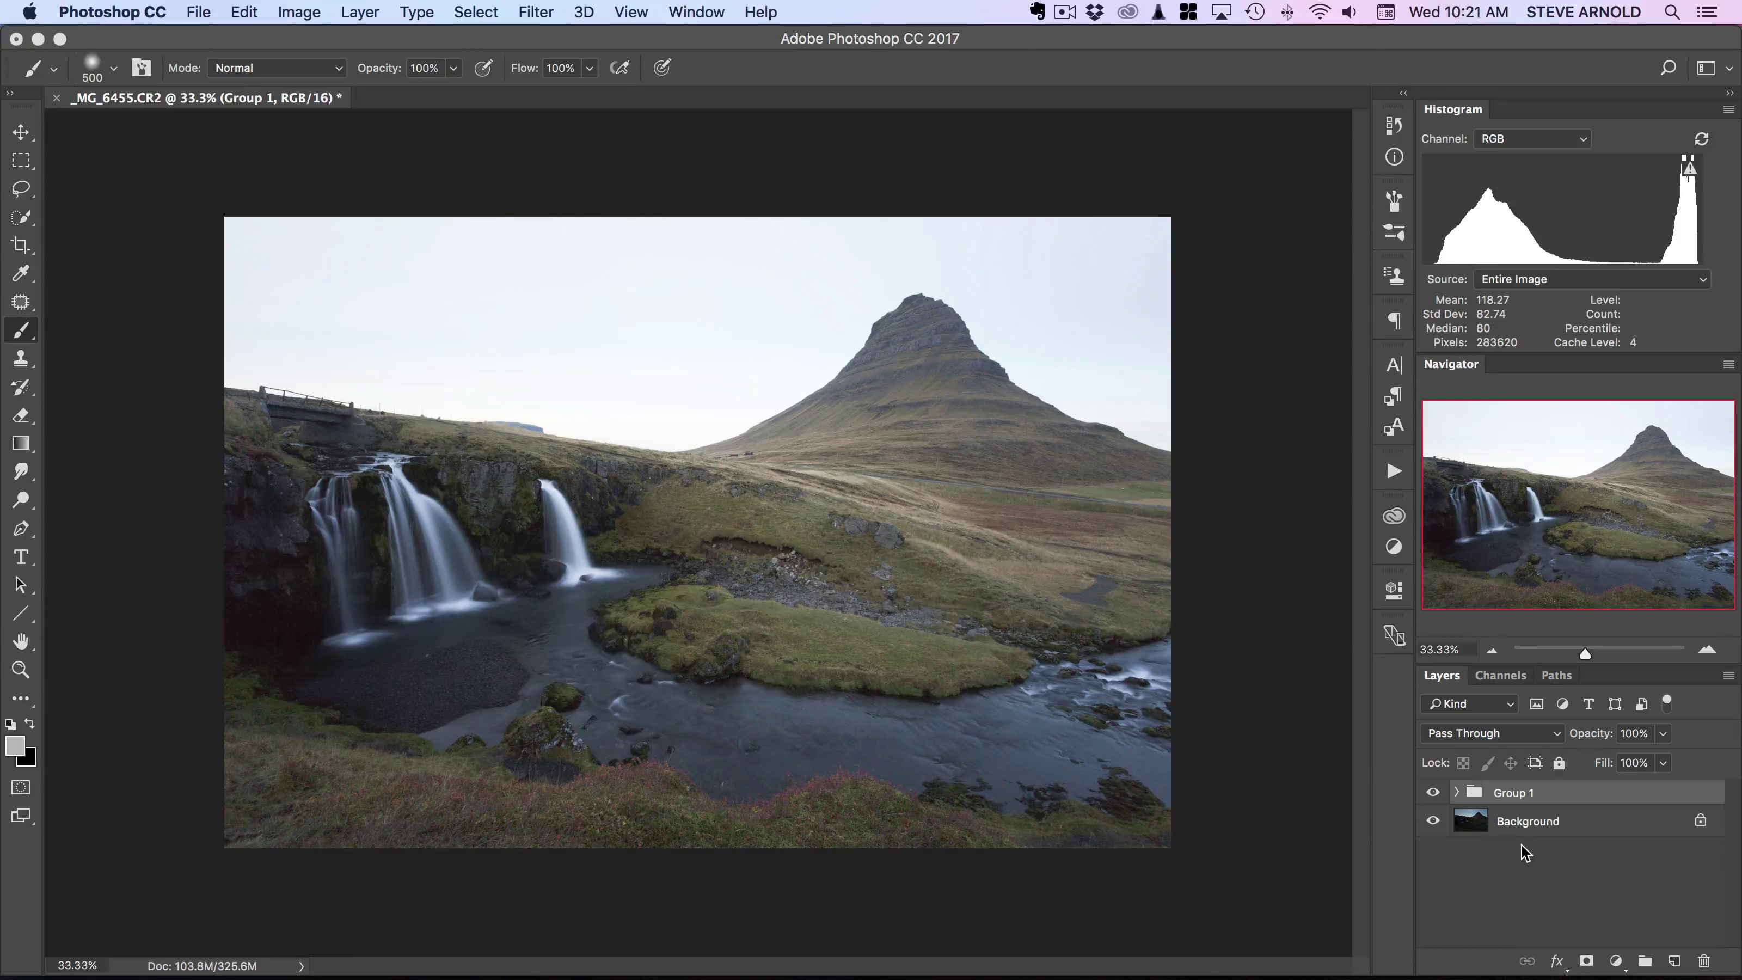
Add a white layer mask to Group 1 and review the layers it covers
{"action": "left_click", "coordinate": [1586, 961]}
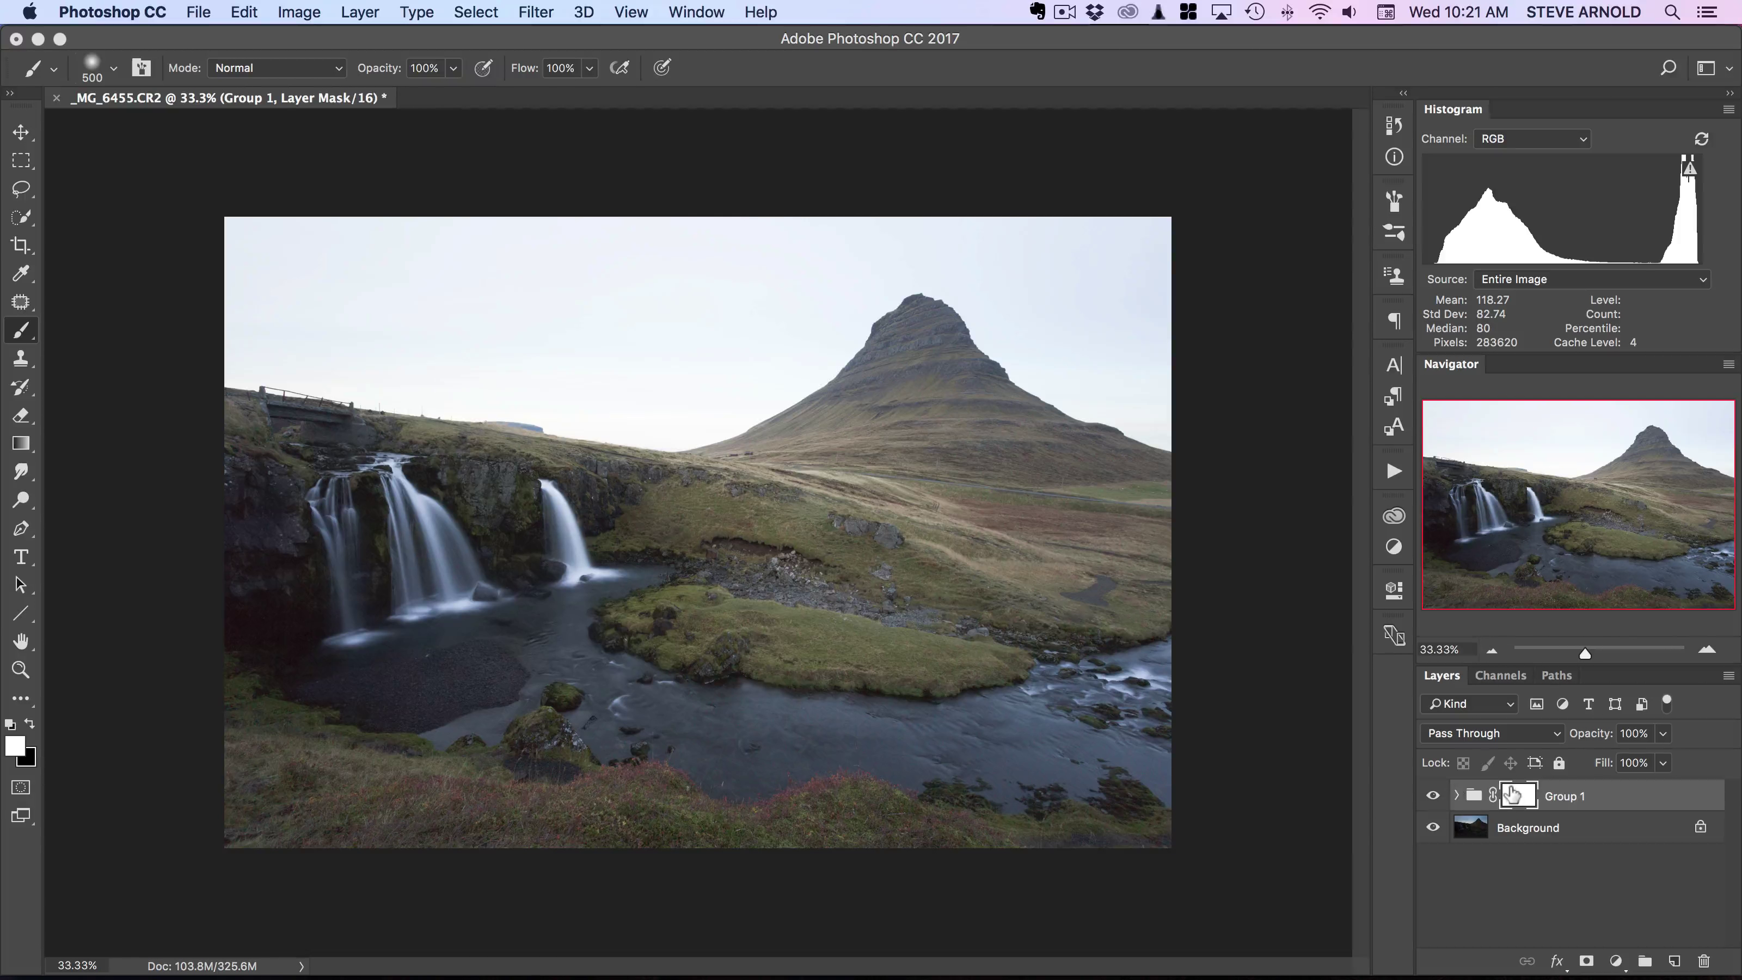
{"action": "left_click", "coordinate": [1455, 794]}
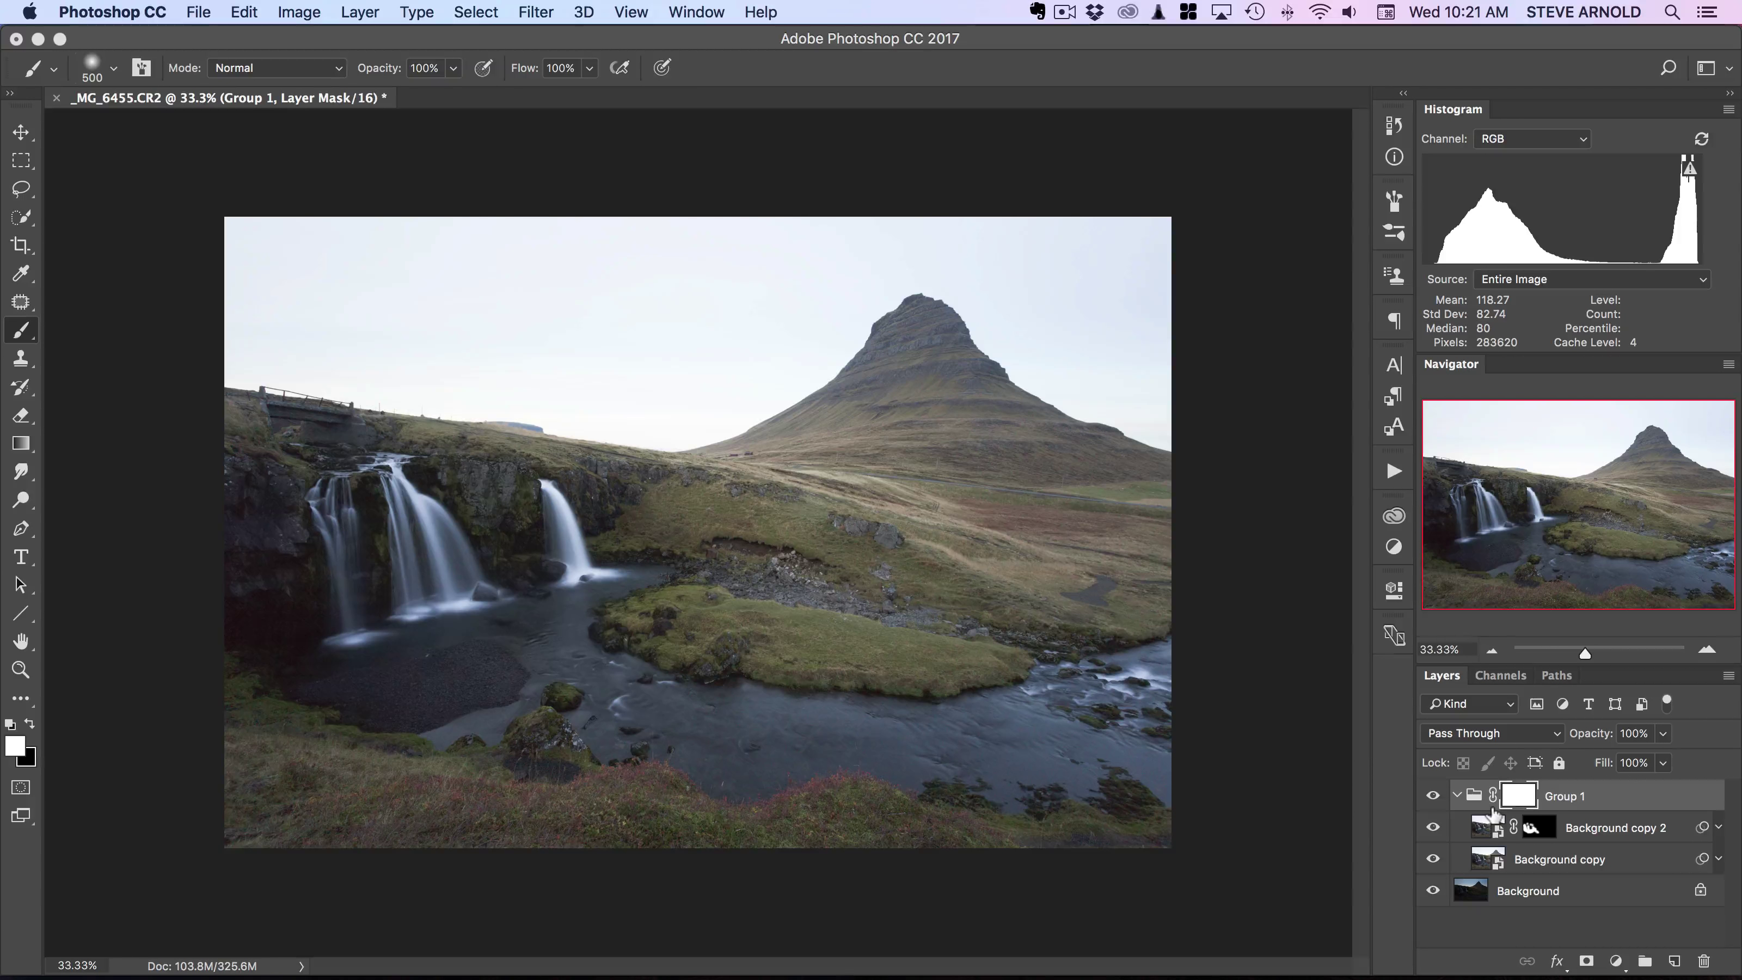
{"action": "left_click", "coordinate": [1454, 794]}
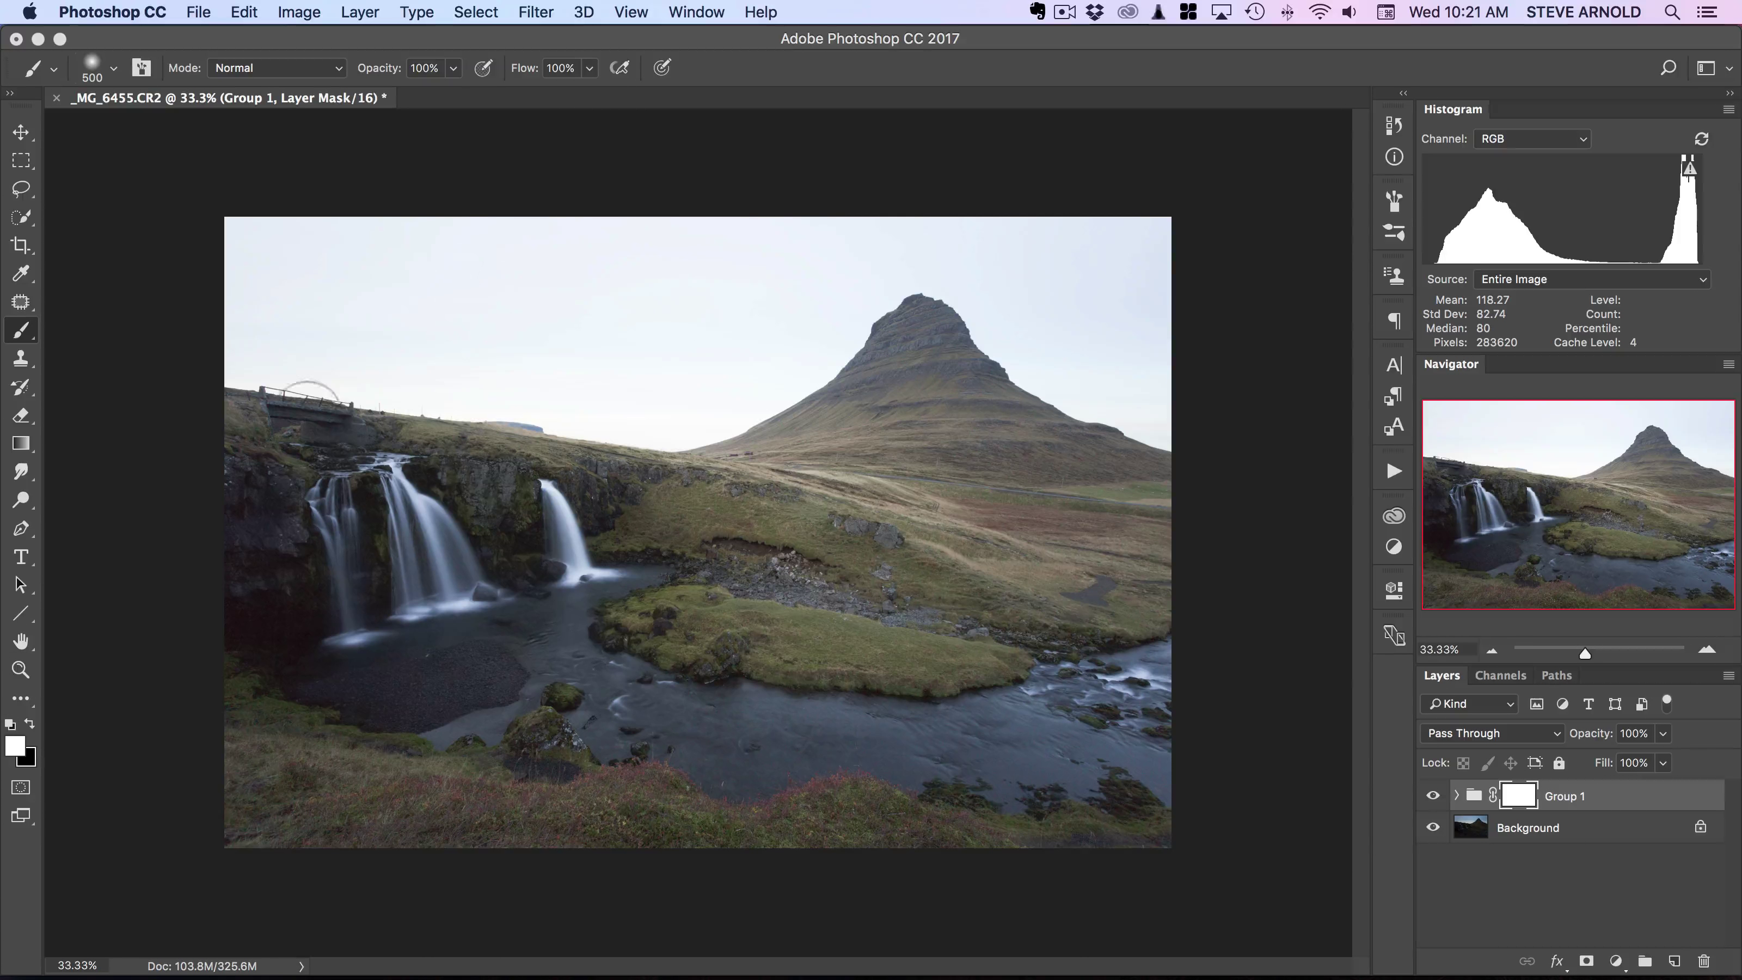
Set the foreground color to black and select the entire sky above the hills with the Quick Selection Tool
{"action": "left_click", "coordinate": [30, 723]}
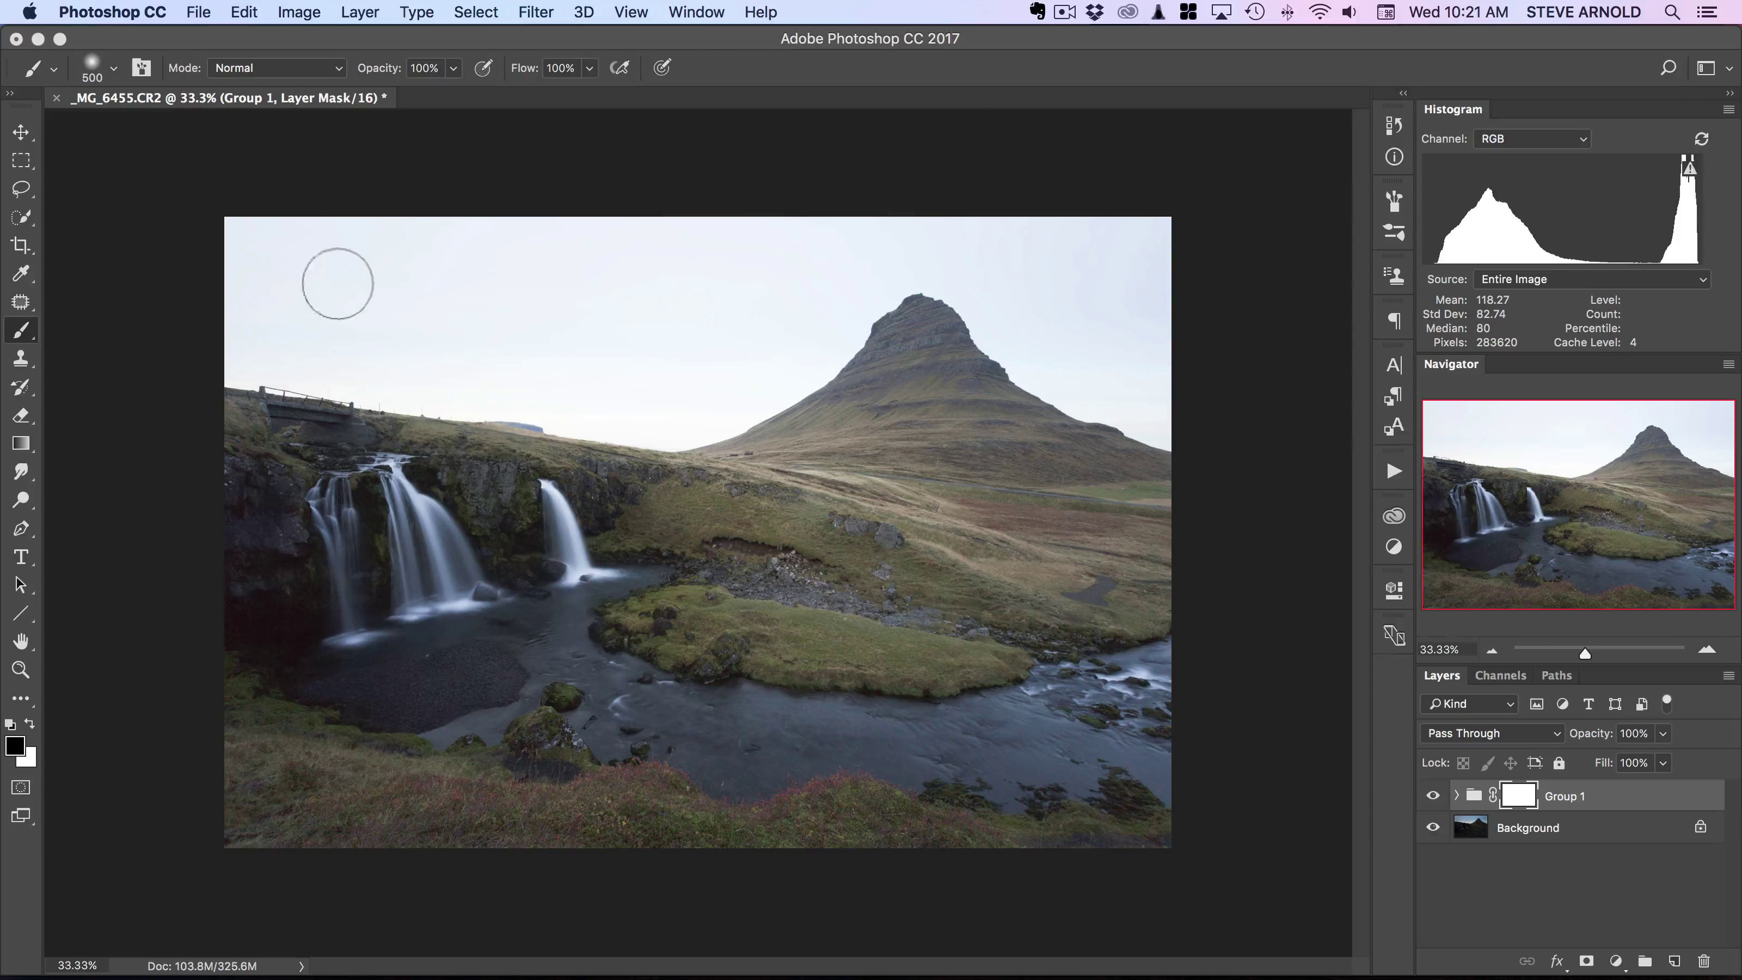
{"action": "left_click", "coordinate": [27, 216]}
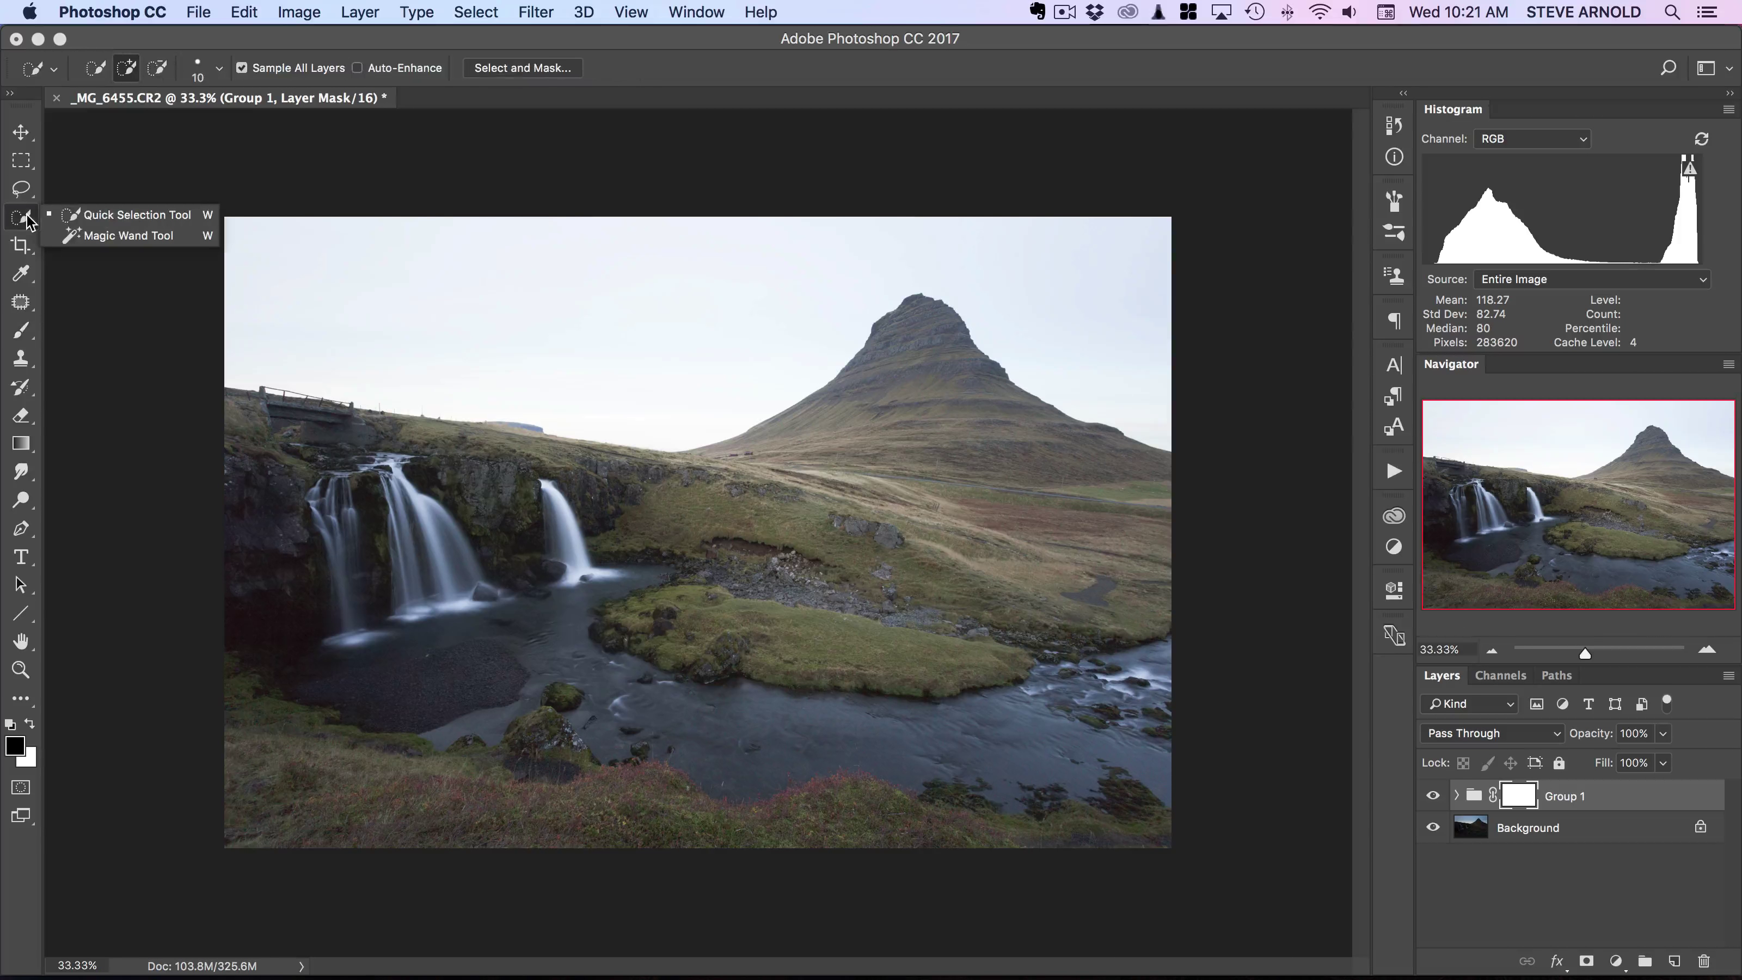
{"action": "left_click", "coordinate": [99, 217]}
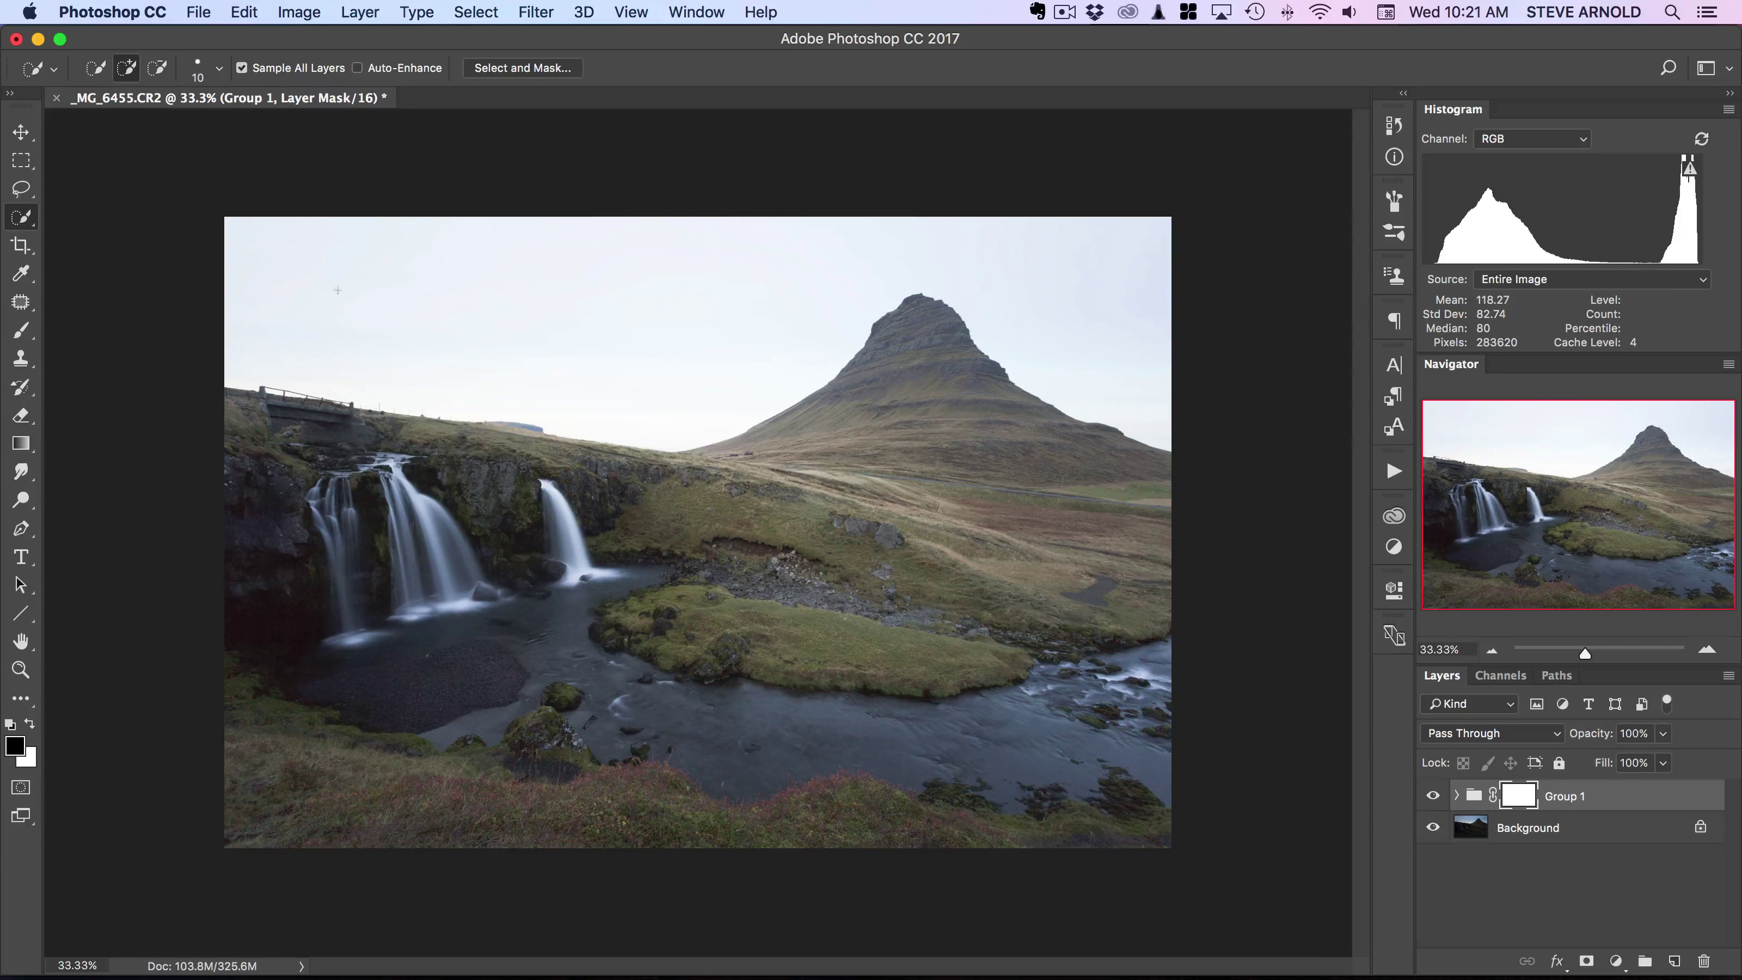
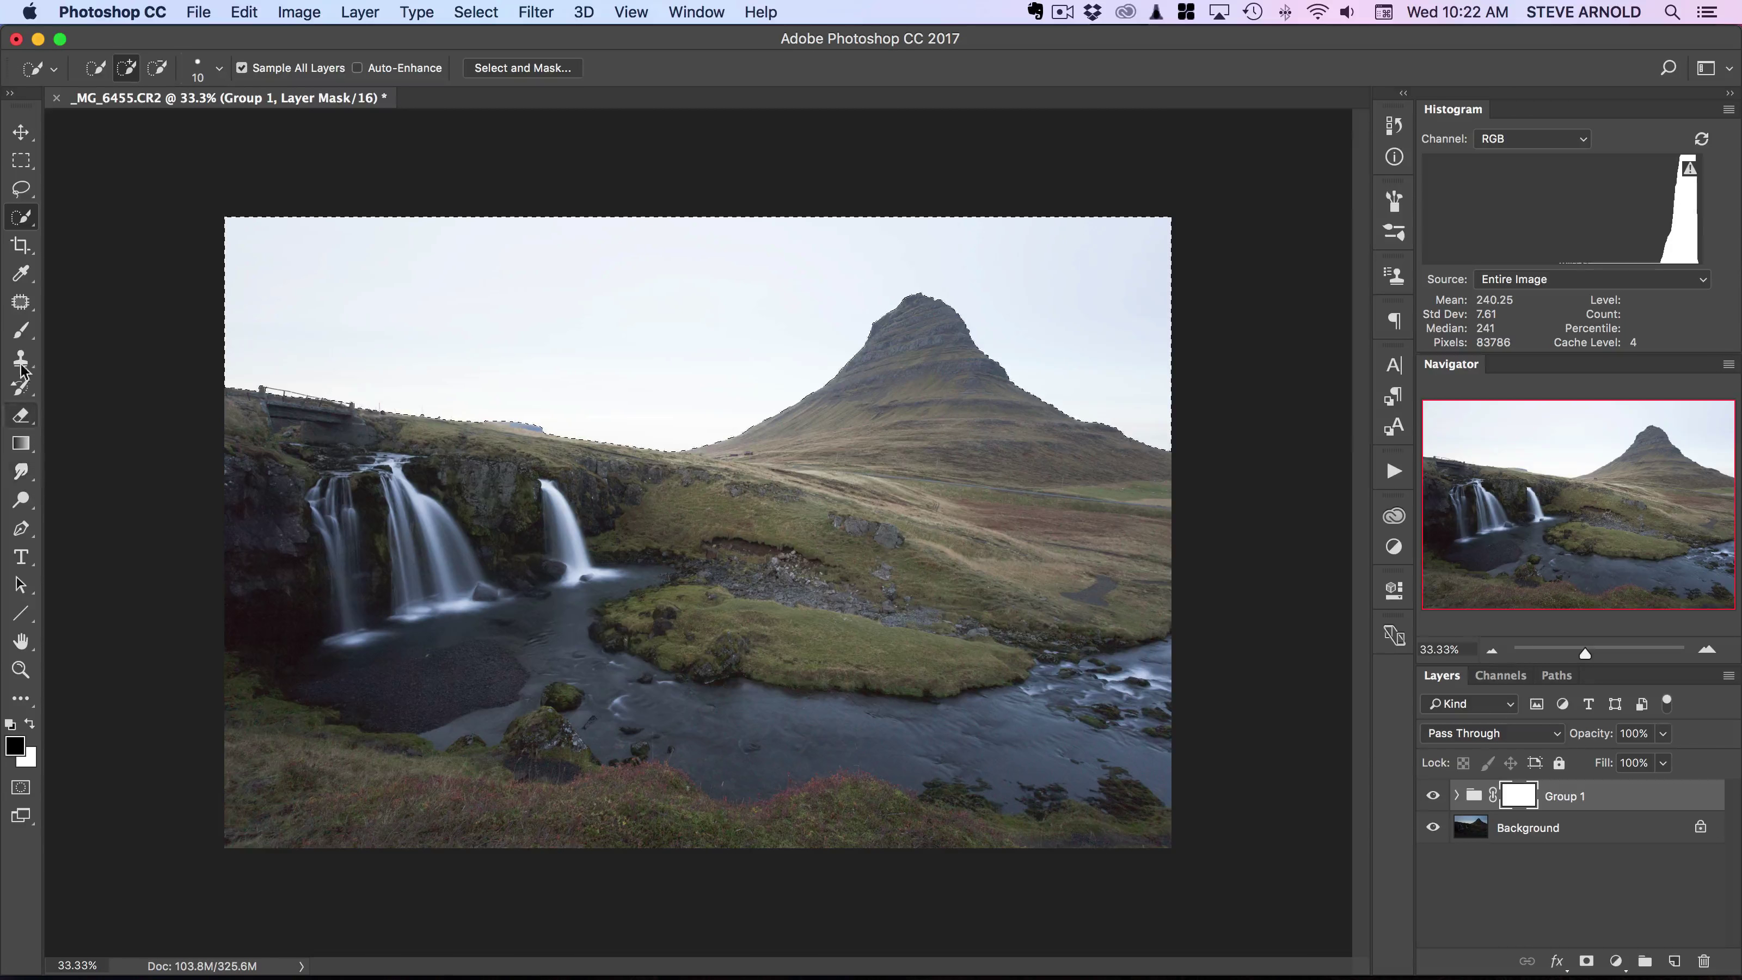
Paint black on the Group 1 mask within the sky selection, using an 800 px brush at 34% opacity
{"action": "left_click", "coordinate": [22, 332]}
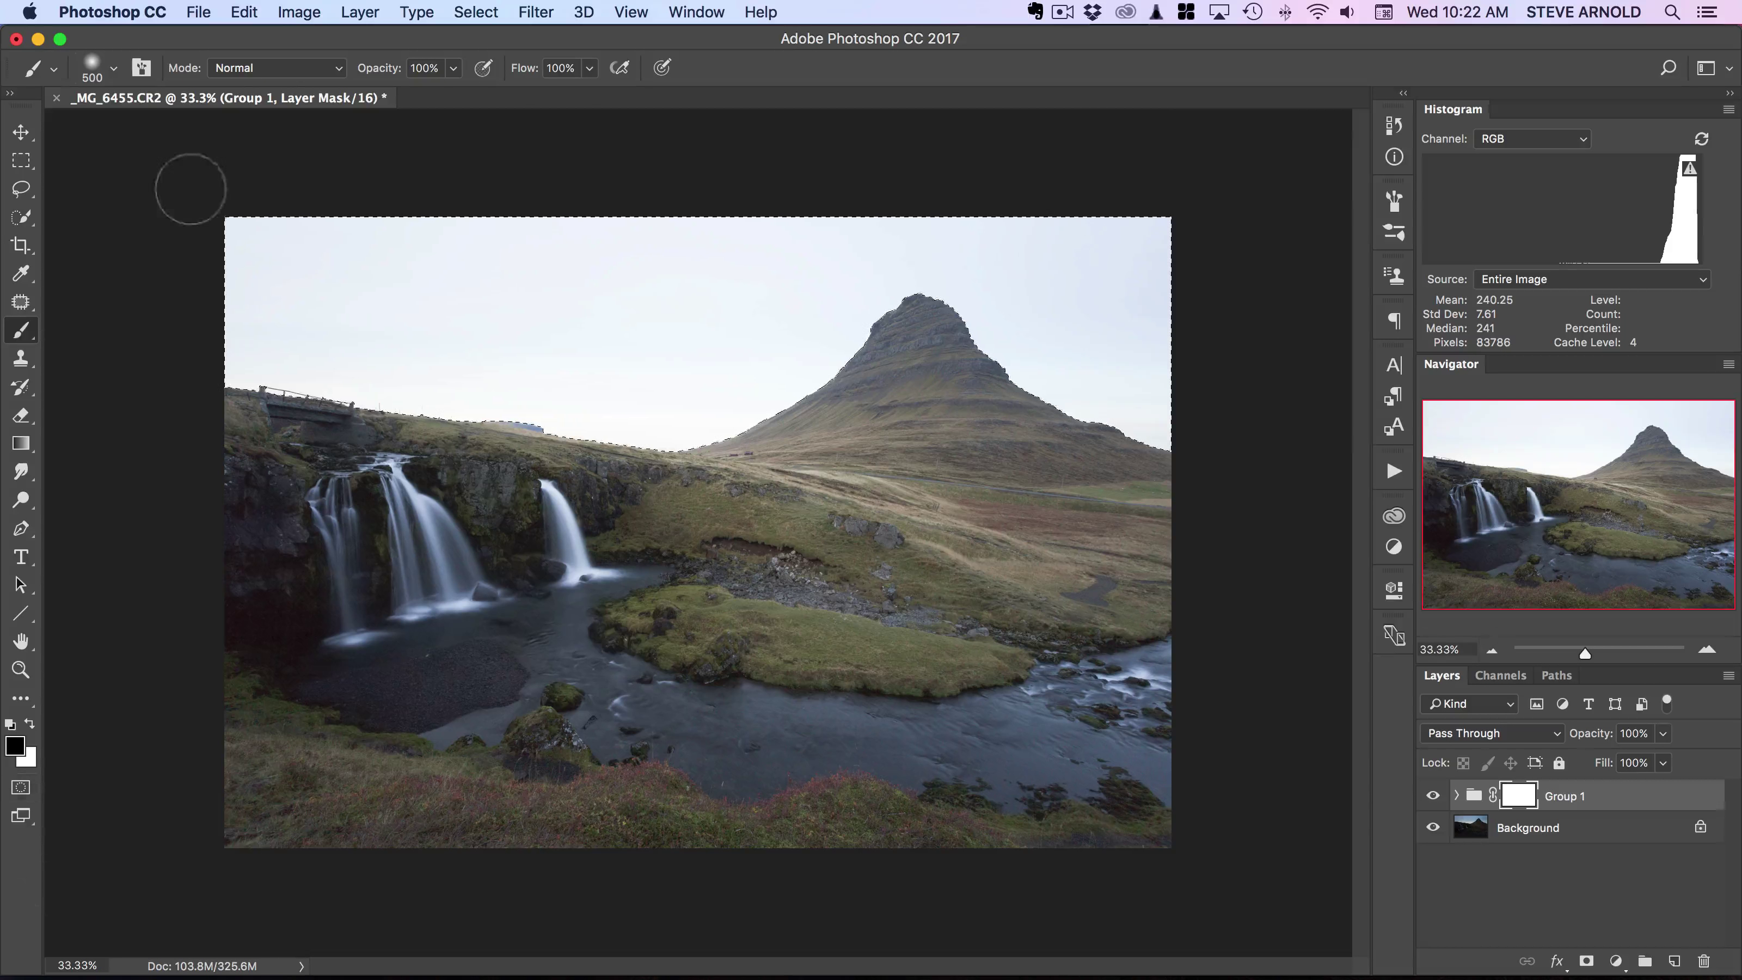
{"action": "left_click_drag", "start_coordinate": [377, 70], "coordinate": [304, 90]}
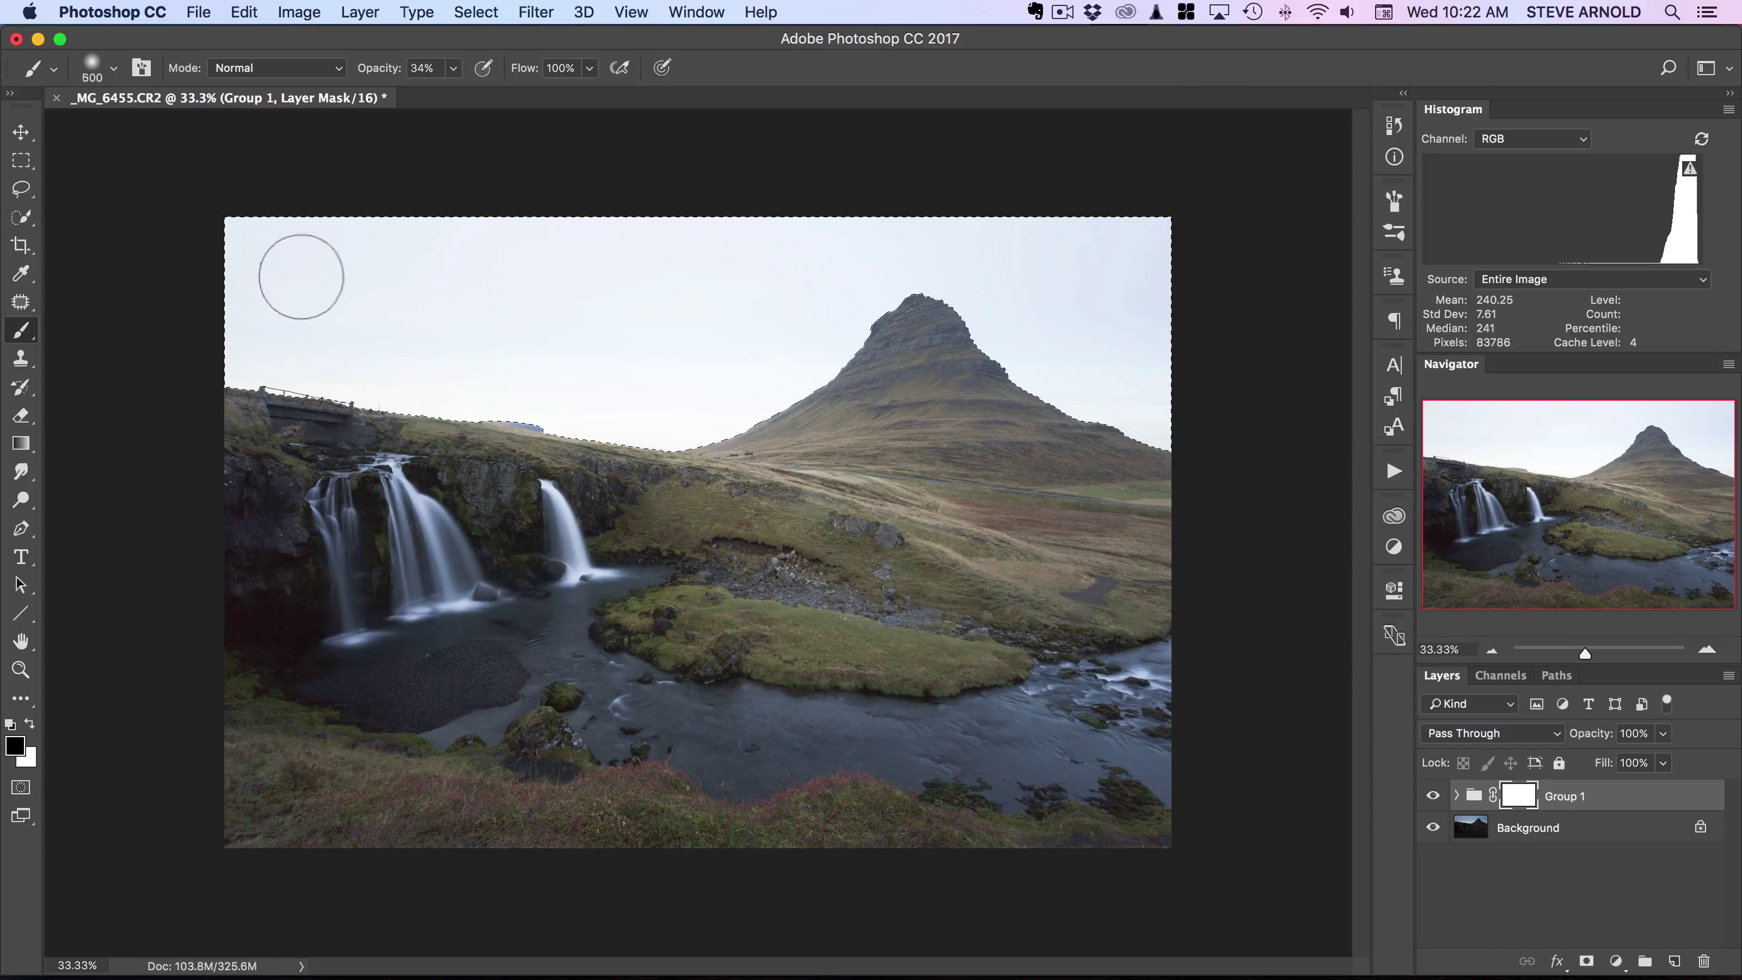
{"action": "left_click_drag", "start_coordinate": [185, 256], "coordinate": [454, 222]}
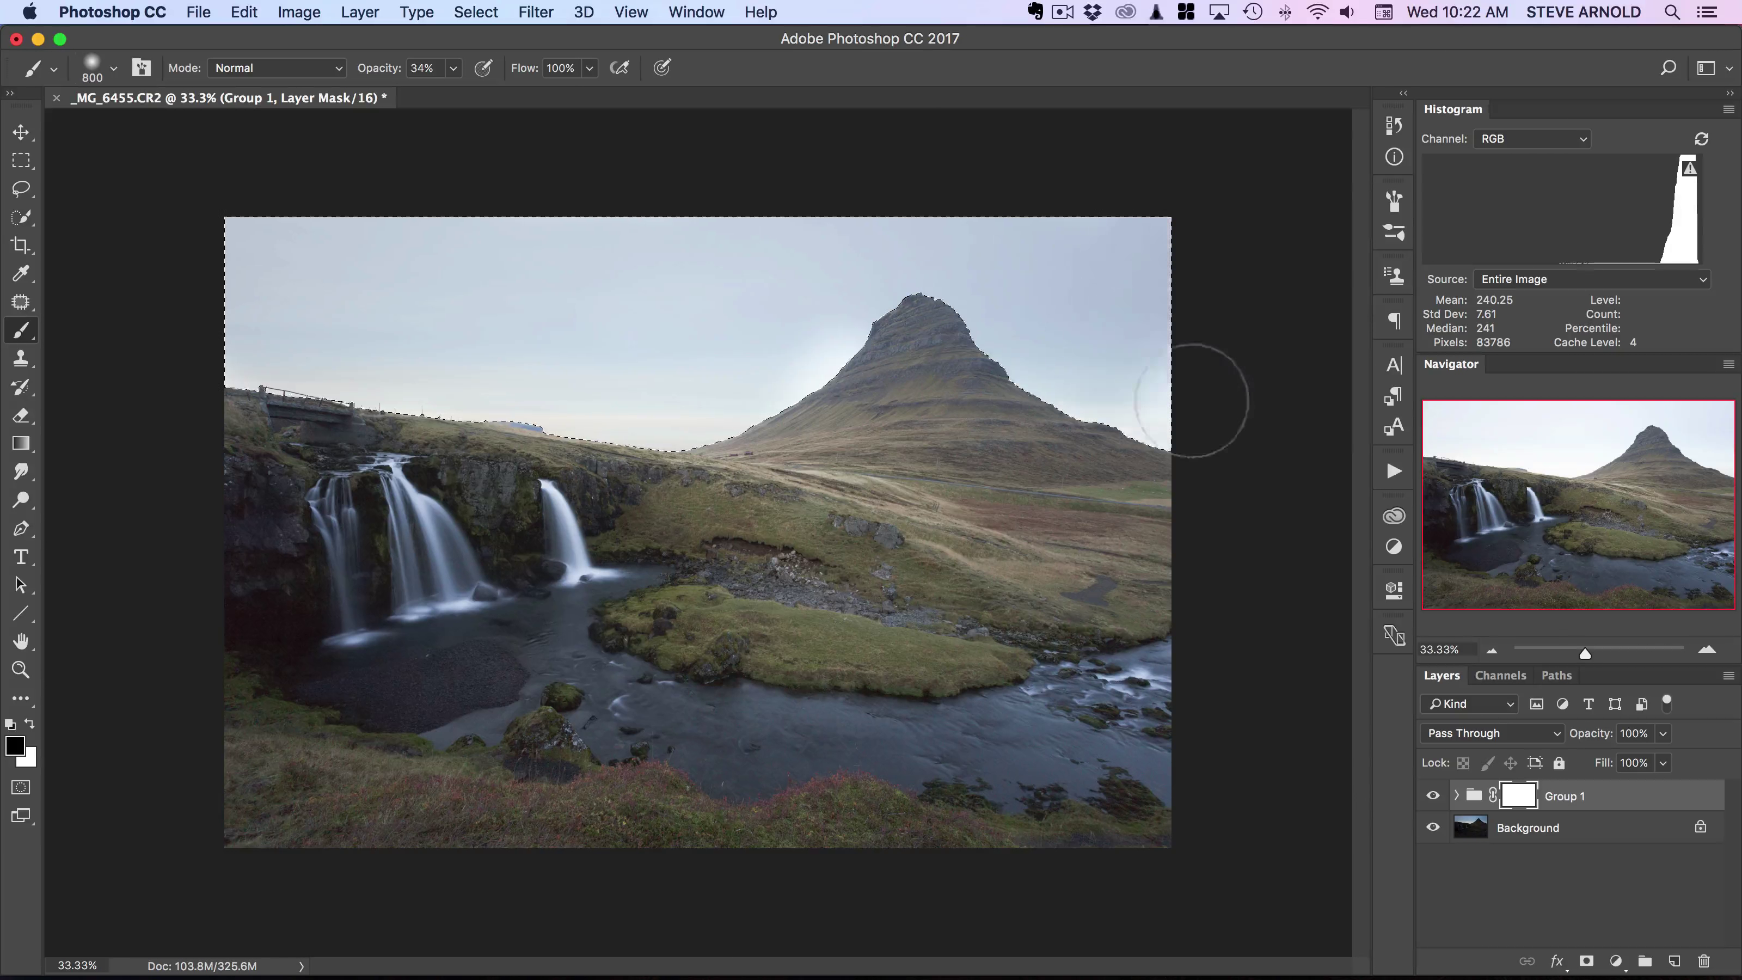
Undo the last mask stroke, repaint black over the selected sky on the Group 1 mask at 34% brush opacity, and deselect
{"action": "key", "text": "super+z"}
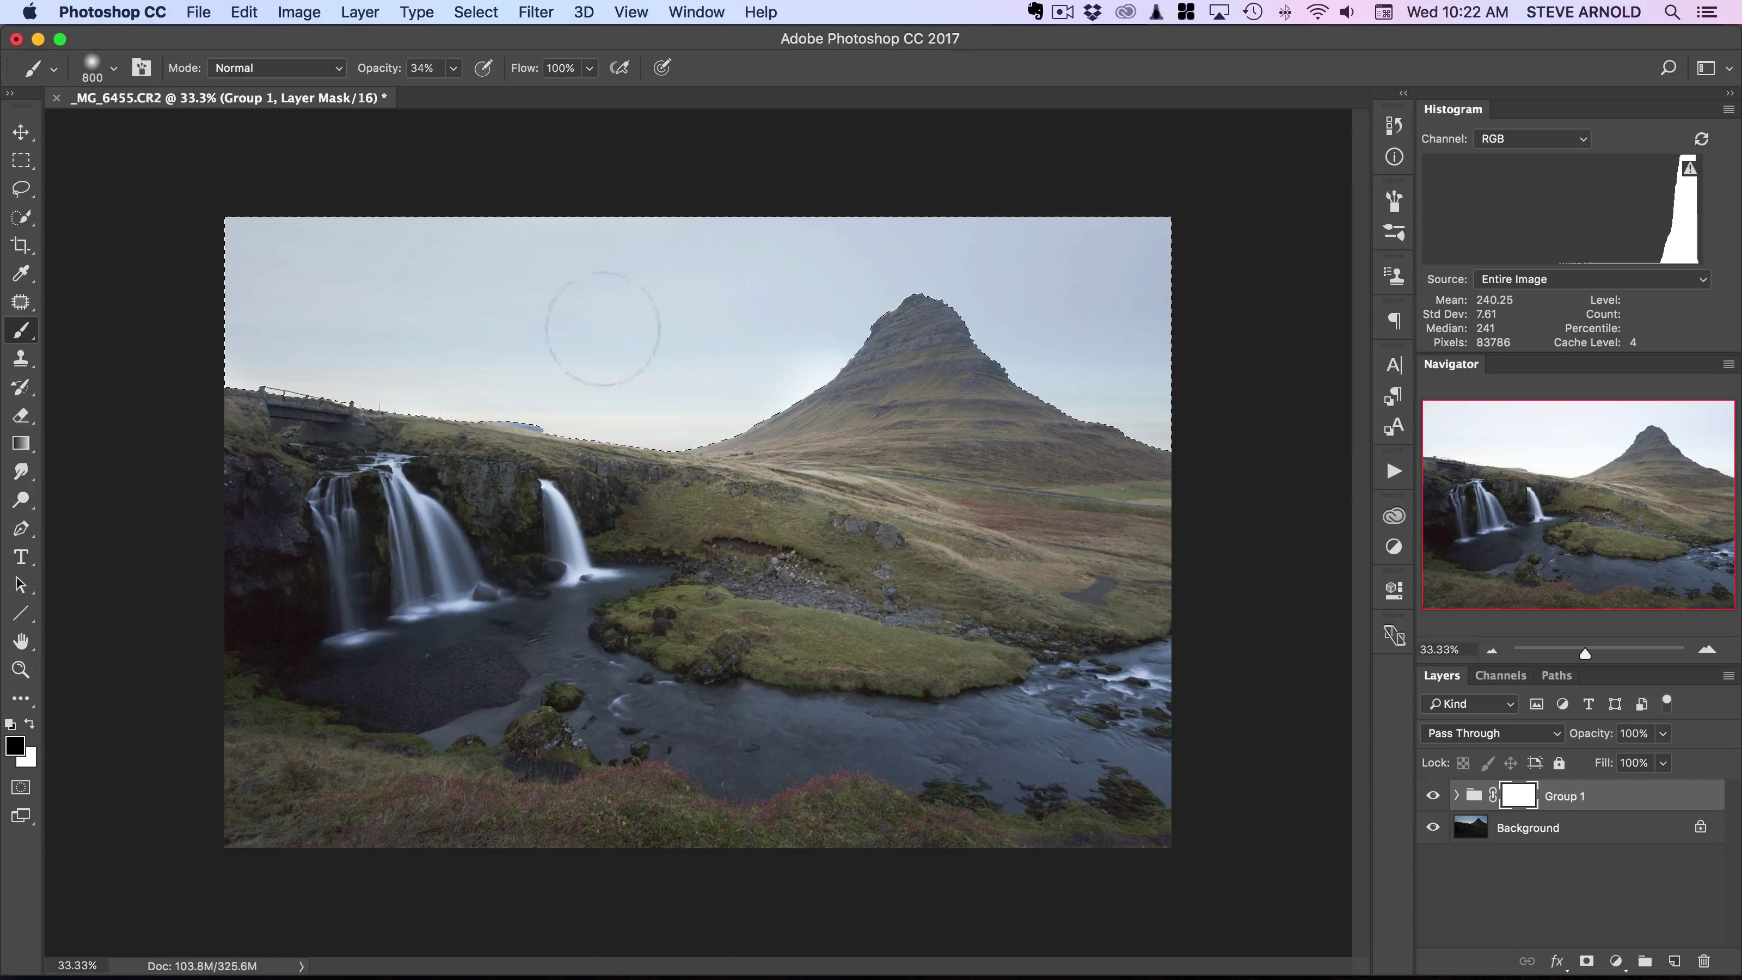
{"action": "left_click_drag", "start_coordinate": [976, 370], "coordinate": [1076, 381]}
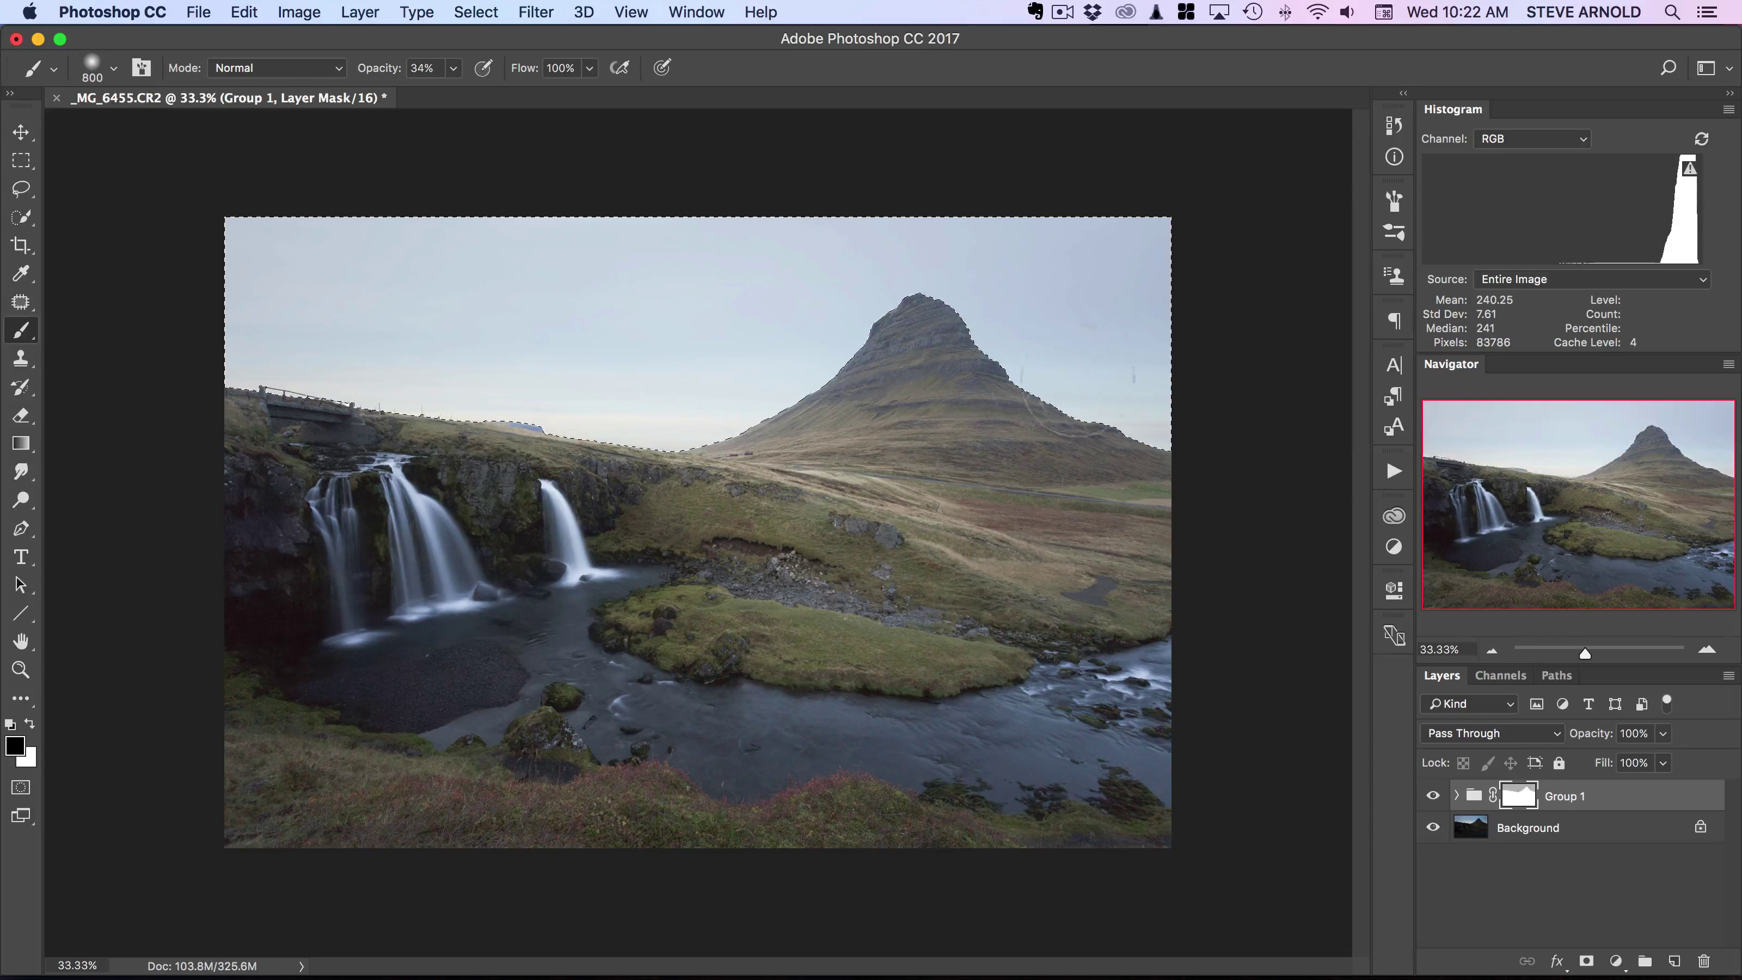
{"action": "left_click_drag", "start_coordinate": [891, 284], "coordinate": [832, 319]}
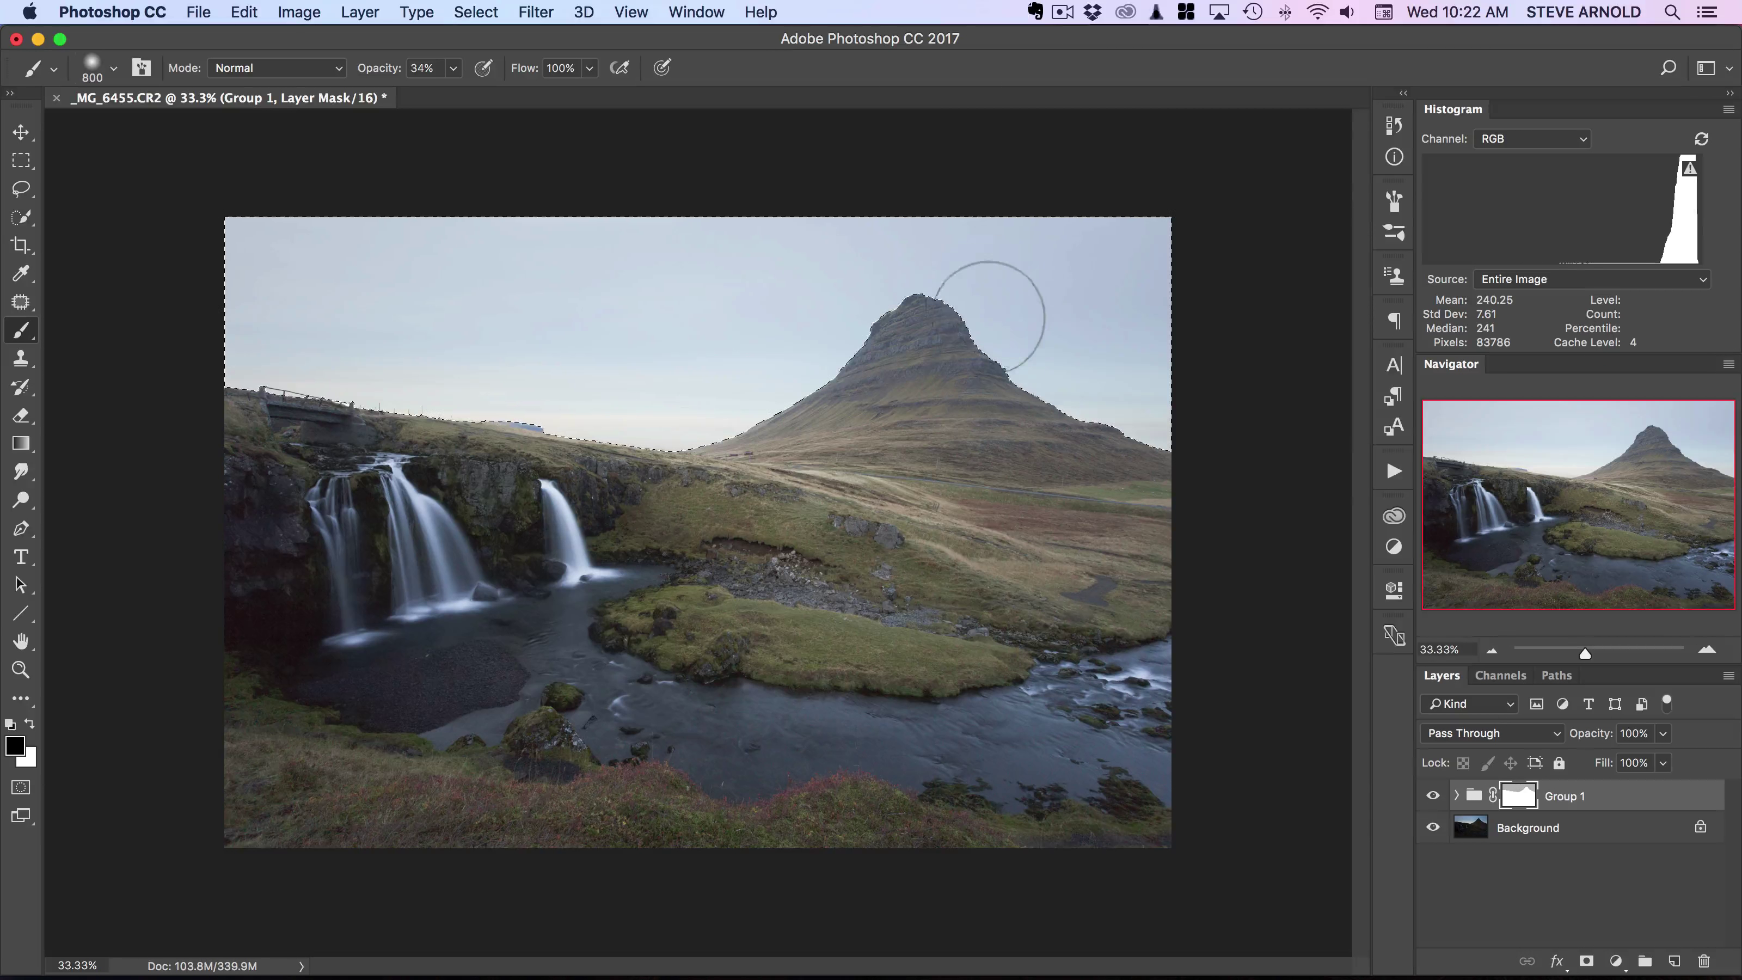
{"action": "left_click_drag", "start_coordinate": [1197, 389], "coordinate": [1054, 388]}
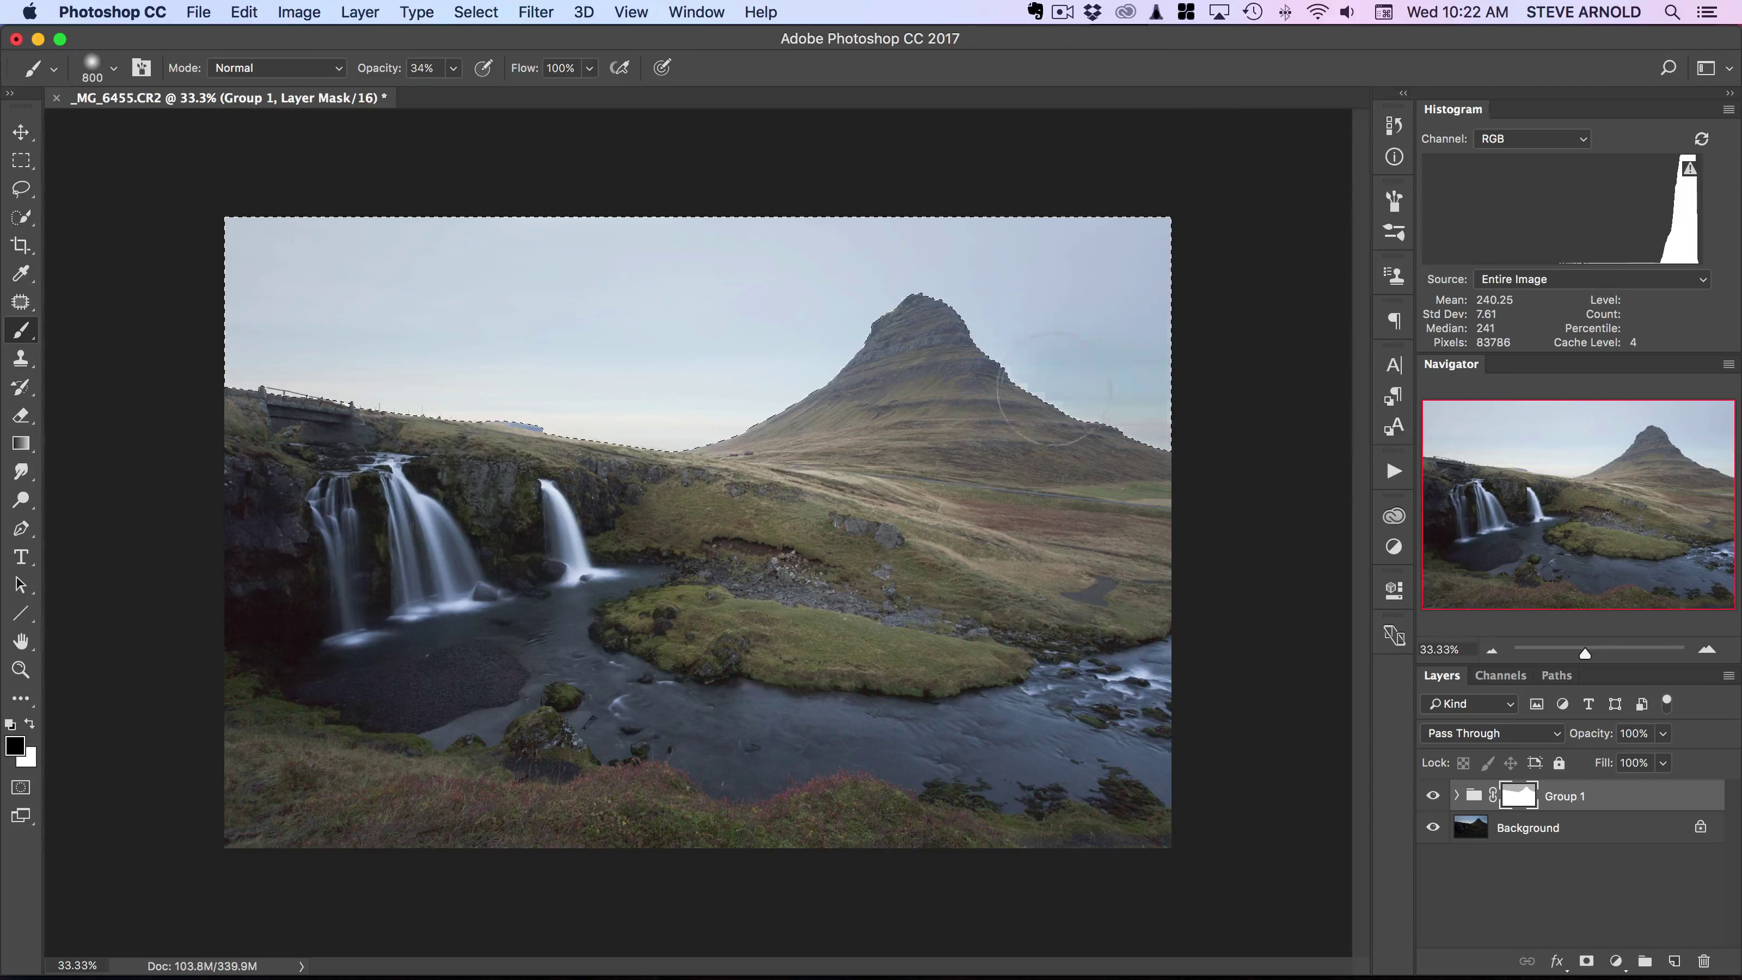
{"action": "mouse_move", "coordinate": [1228, 252]}
{"action": "left_mouse_down"}
{"action": "mouse_move", "coordinate": [880, 268]}
{"action": "mouse_move", "coordinate": [789, 248]}
{"action": "mouse_move", "coordinate": [248, 248]}
{"action": "mouse_move", "coordinate": [212, 318]}
{"action": "left_mouse_up"}
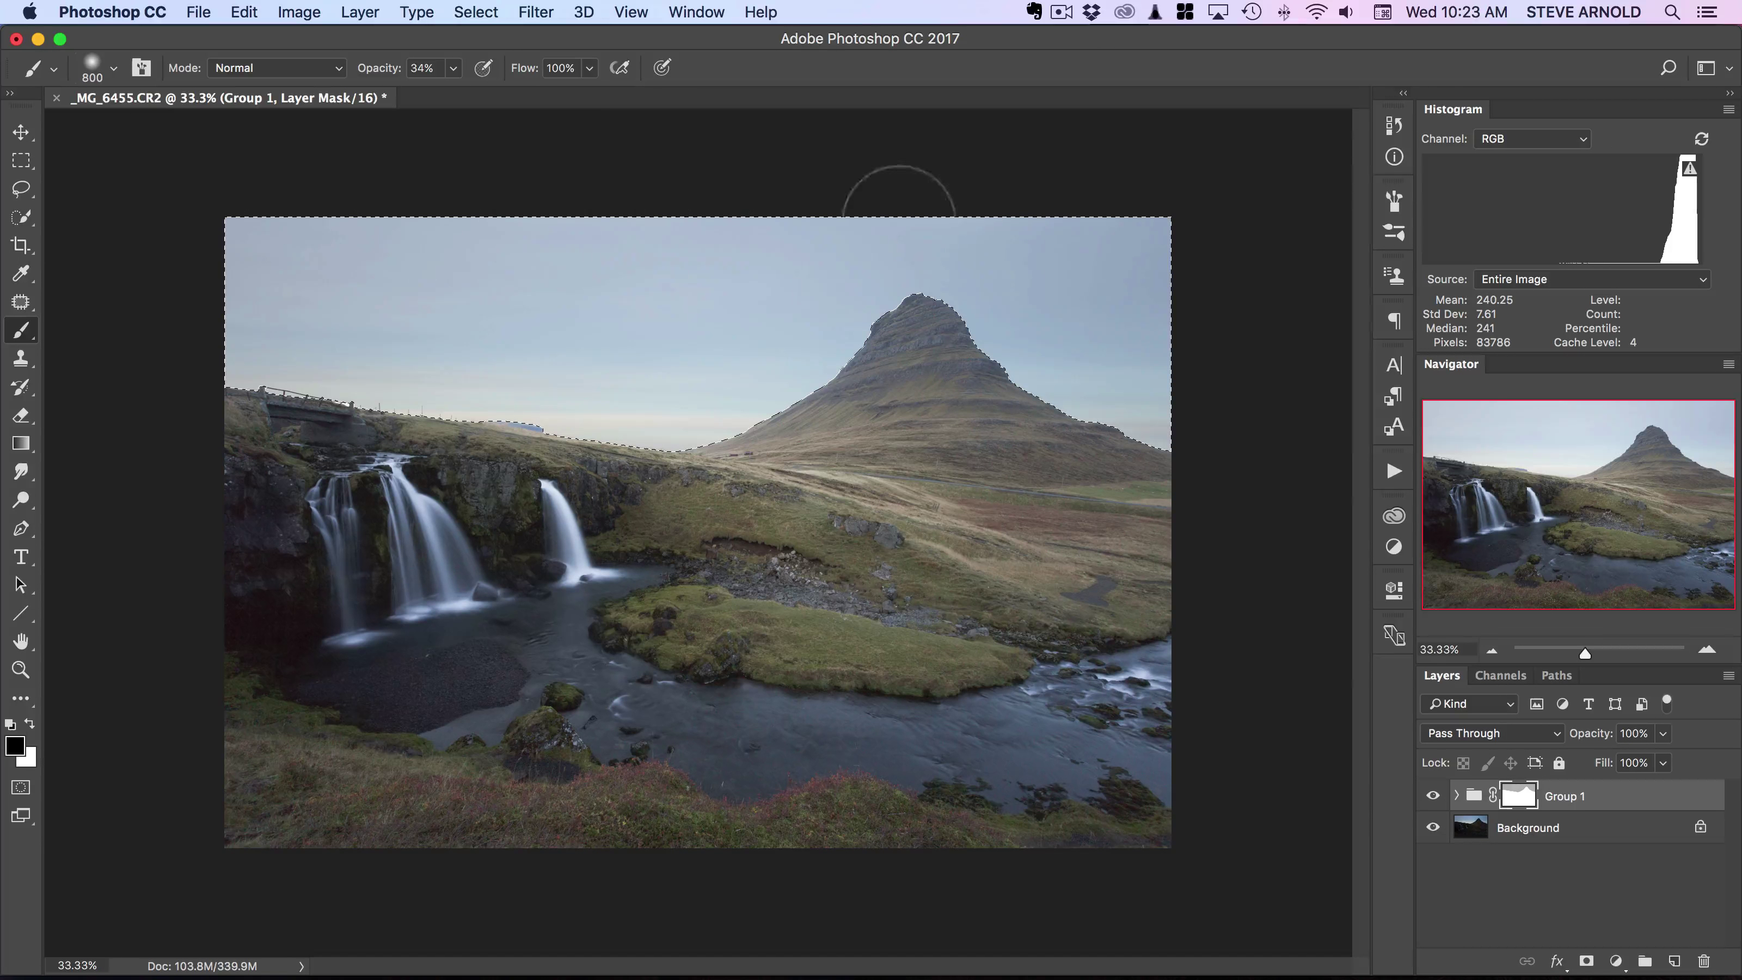
{"action": "left_click_drag", "start_coordinate": [919, 248], "coordinate": [813, 348]}
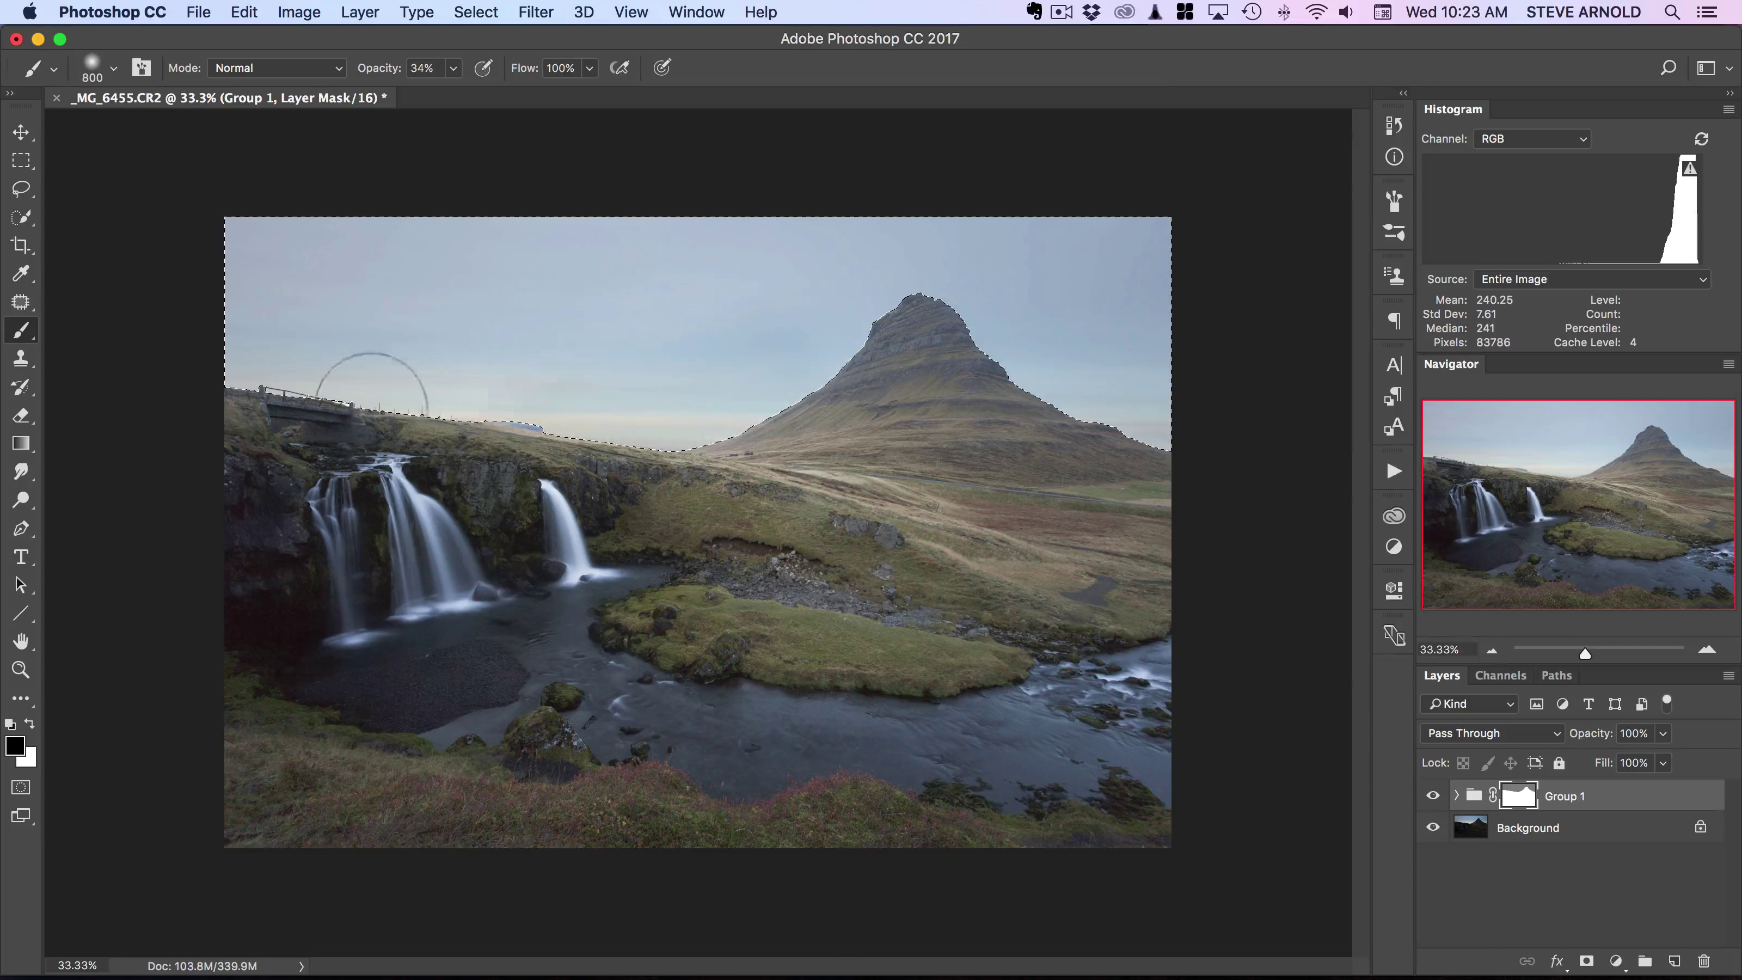
{"action": "left_click_drag", "start_coordinate": [823, 254], "coordinate": [1049, 276]}
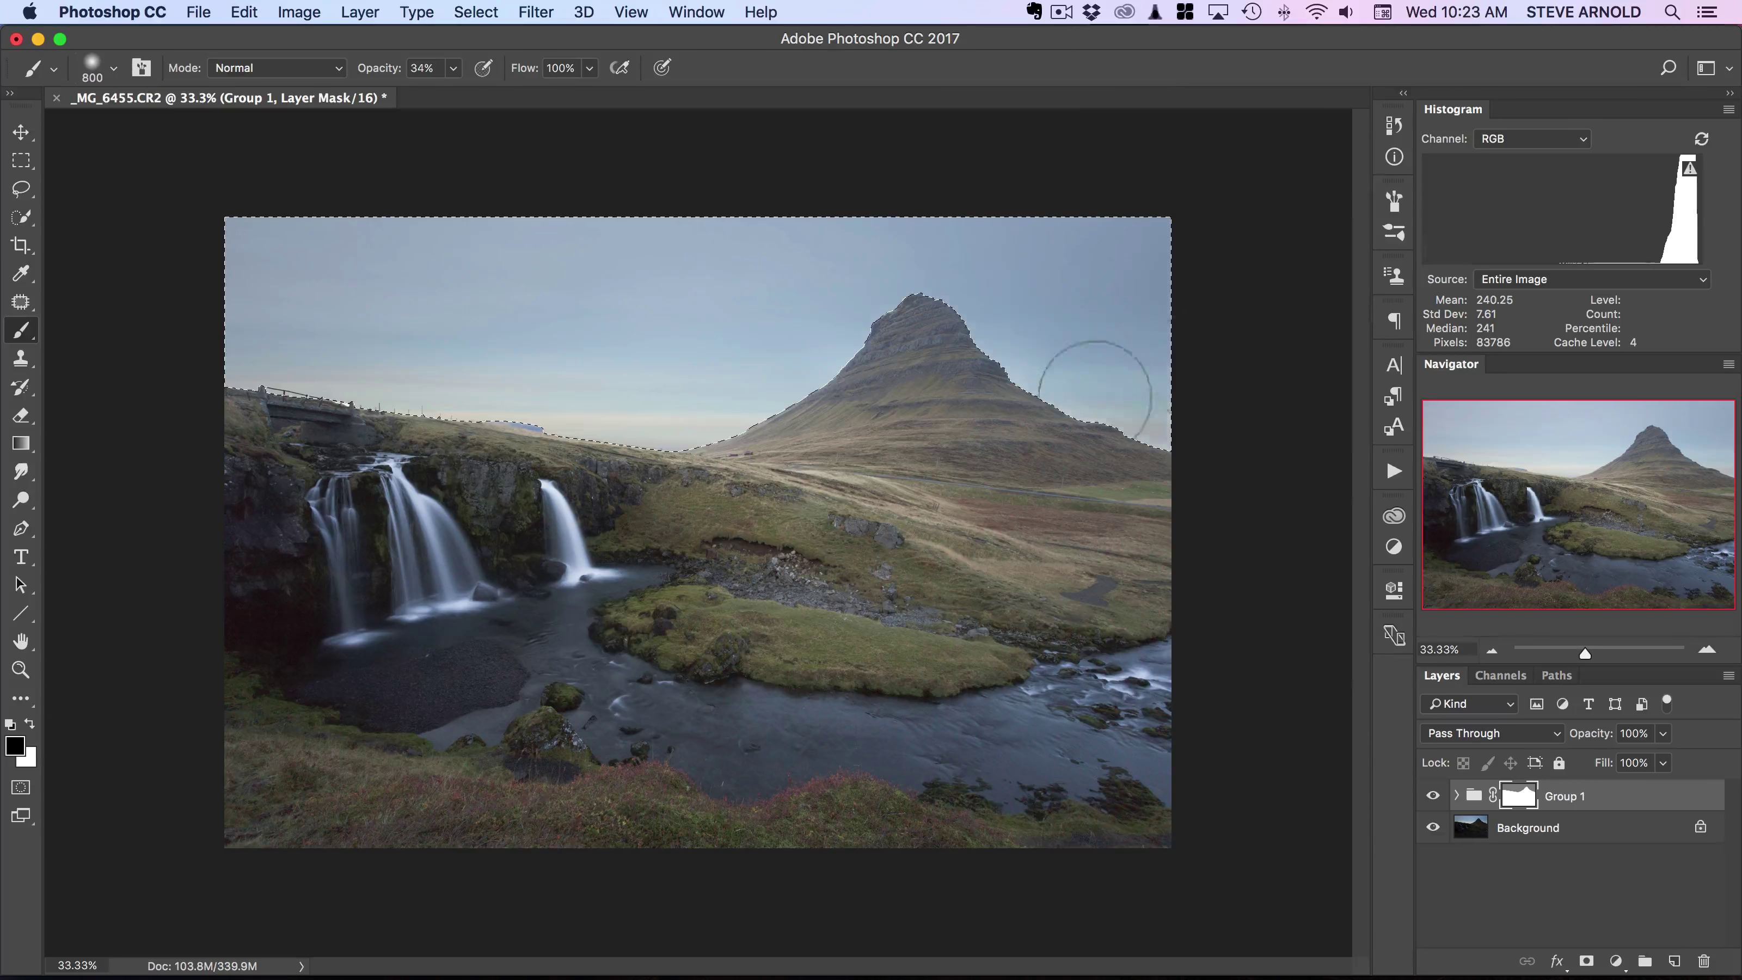
{"action": "left_click_drag", "start_coordinate": [121, 231], "coordinate": [404, 331]}
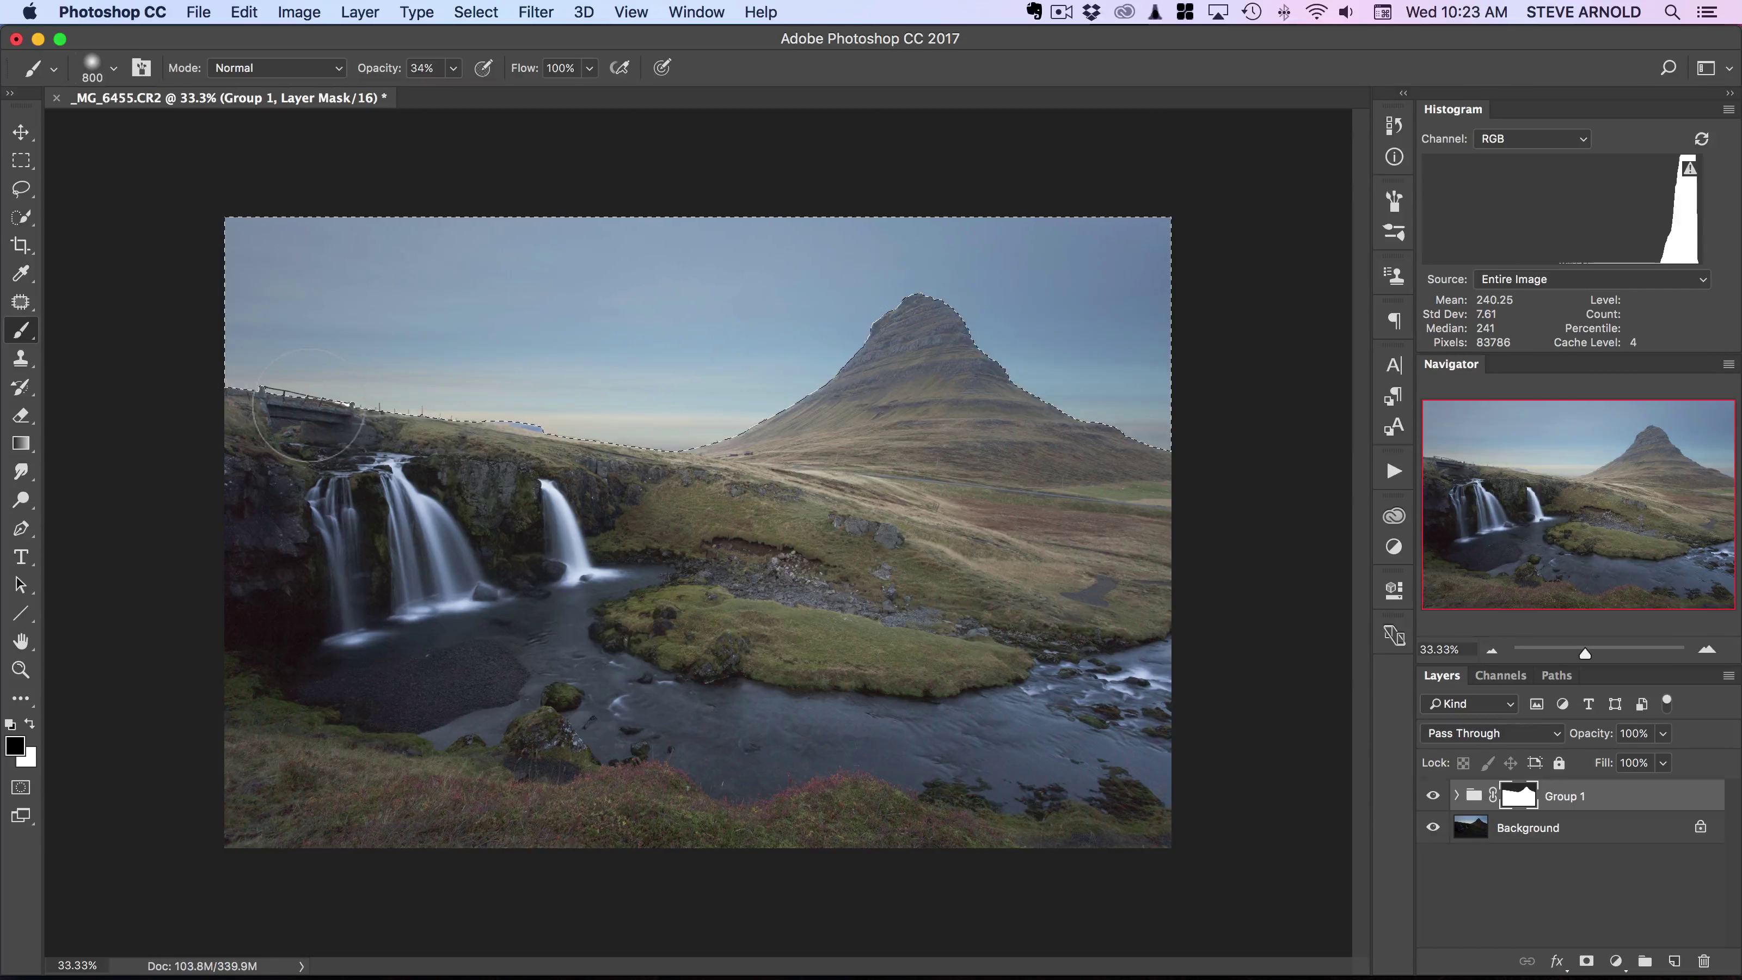
{"action": "key", "text": "super+d"}
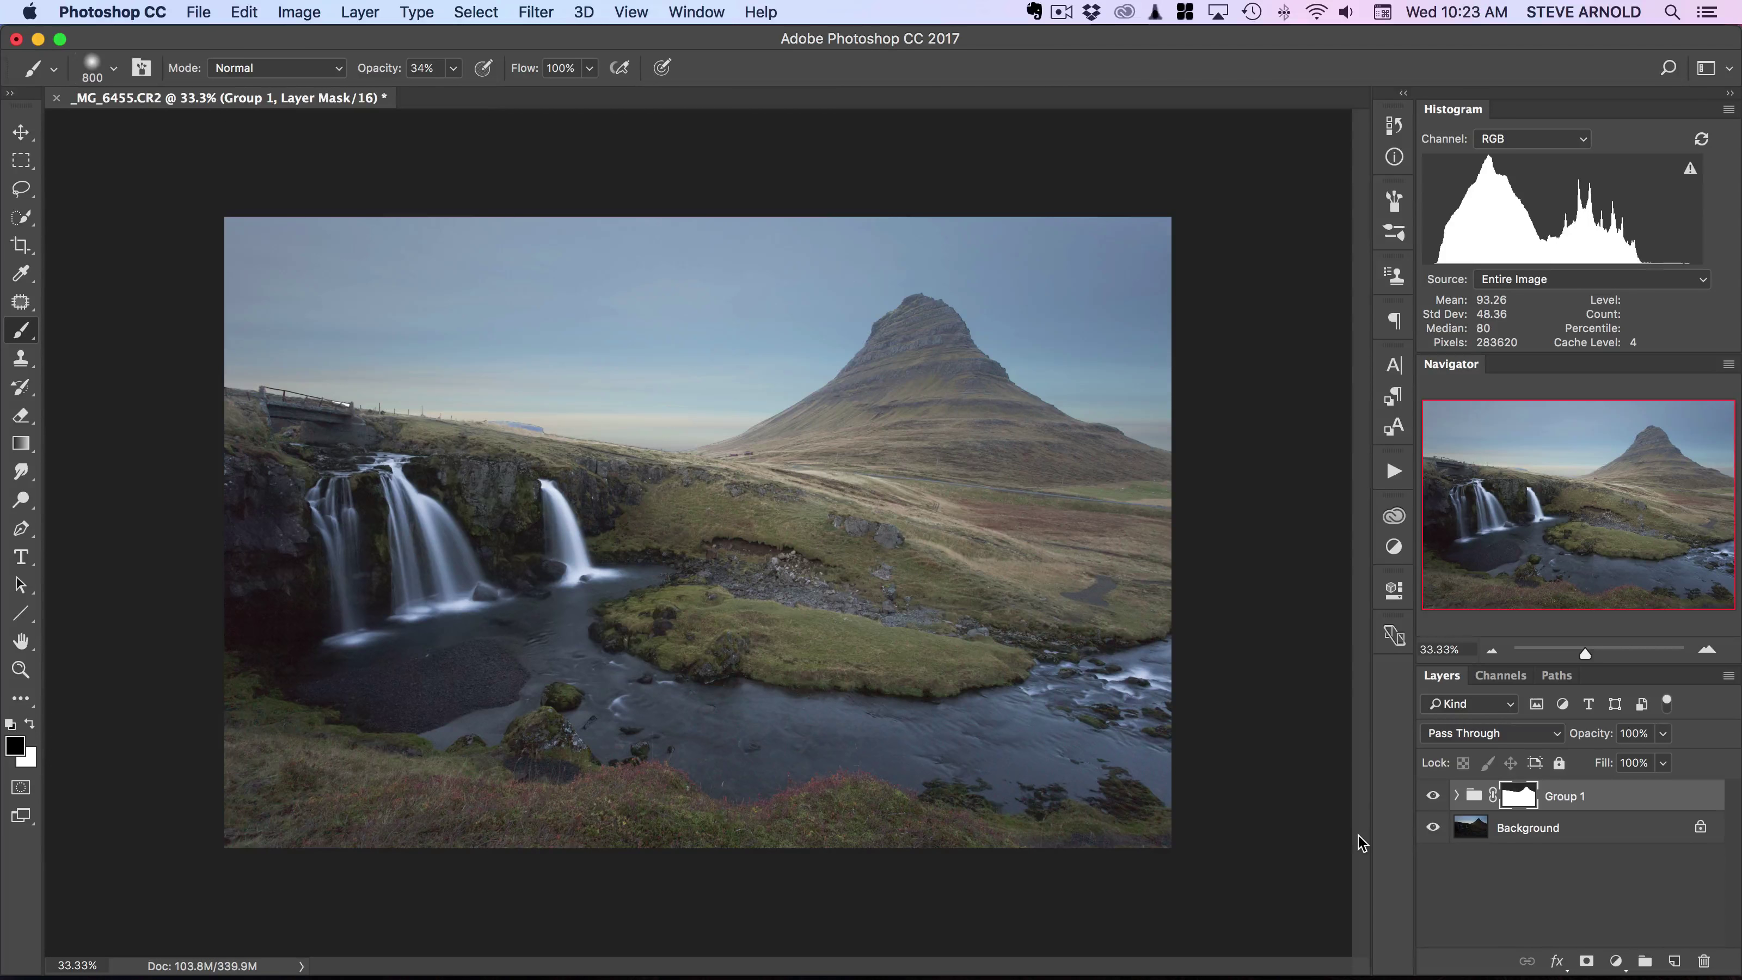
Try reducing the overall opacity of Group 1 to about 75%
{"action": "left_click", "coordinate": [1472, 796]}
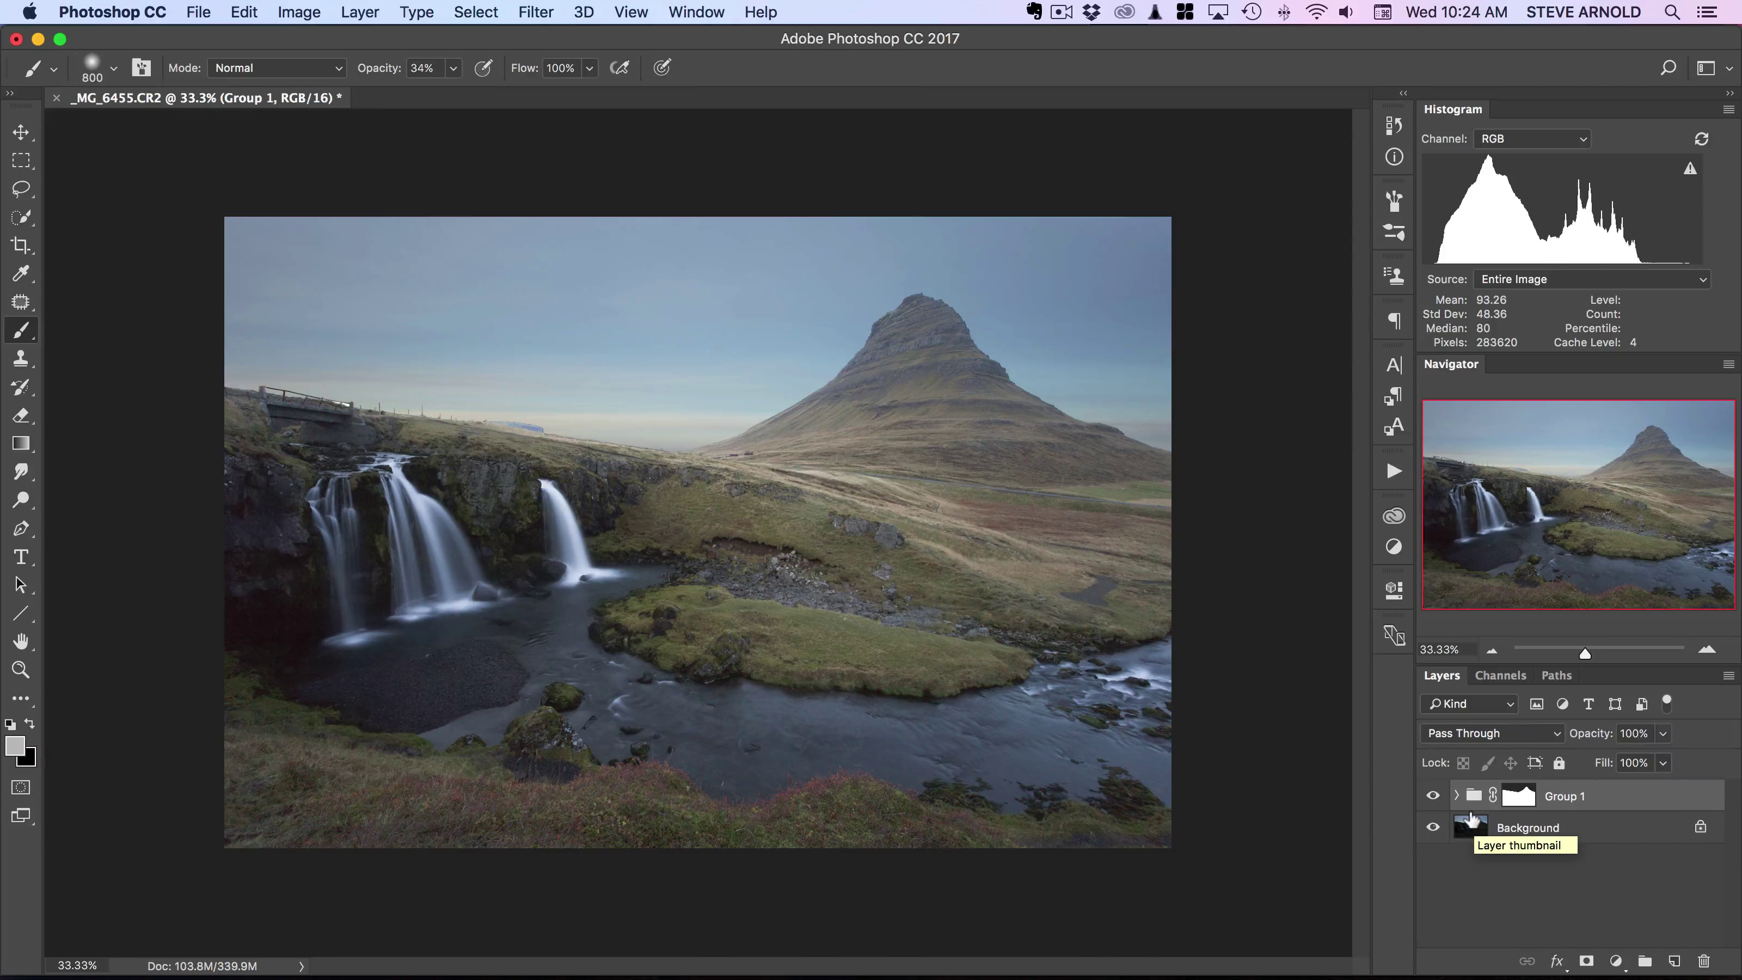
{"action": "left_click", "coordinate": [1471, 818]}
{"action": "left_click", "coordinate": [1472, 796]}
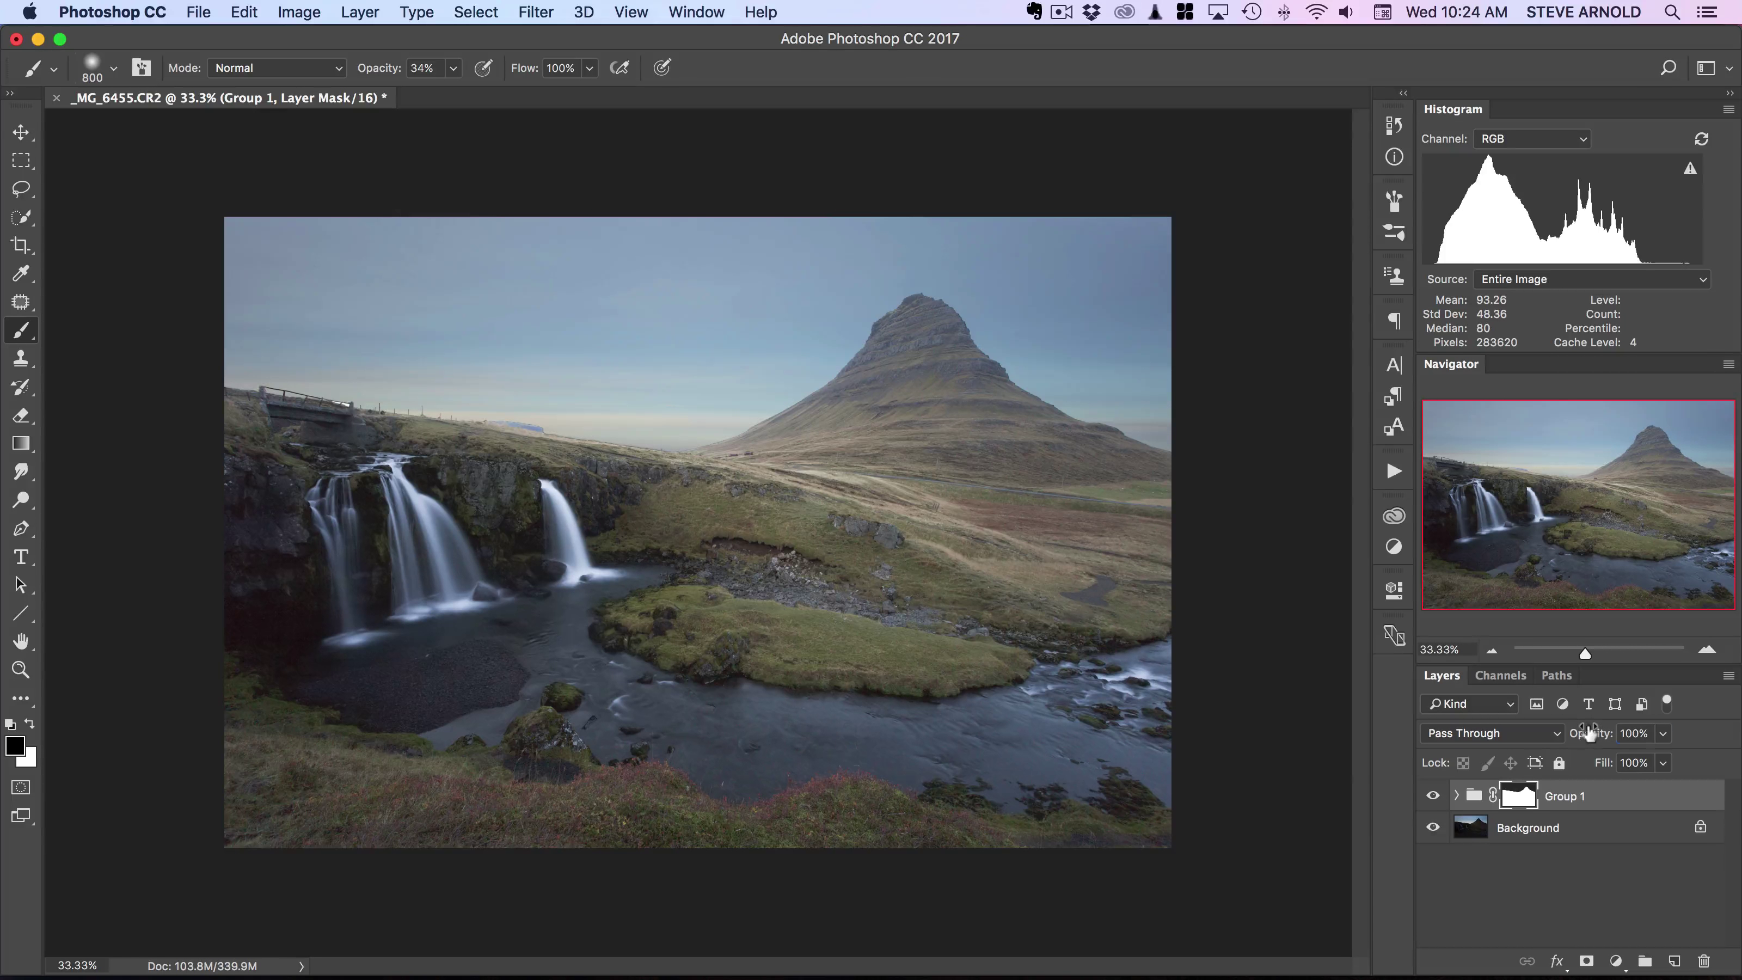
{"action": "left_click_drag", "start_coordinate": [1591, 732], "coordinate": [1565, 733]}
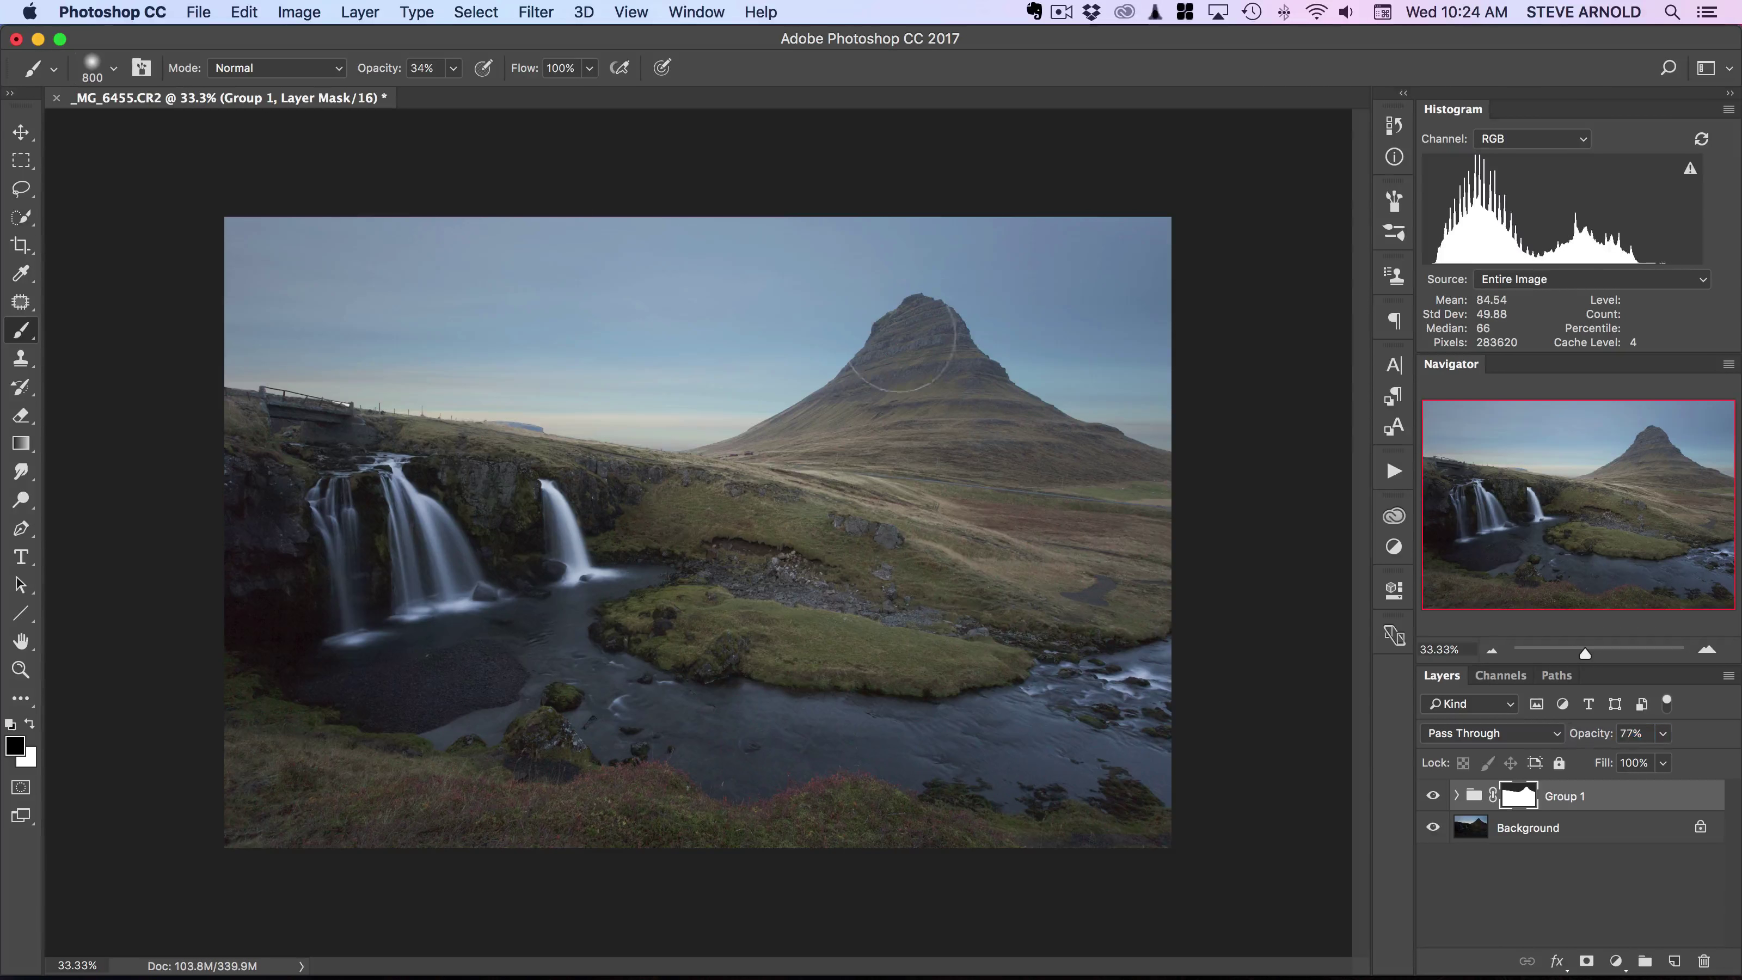
{"action": "left_click_drag", "start_coordinate": [1573, 732], "coordinate": [1577, 732]}
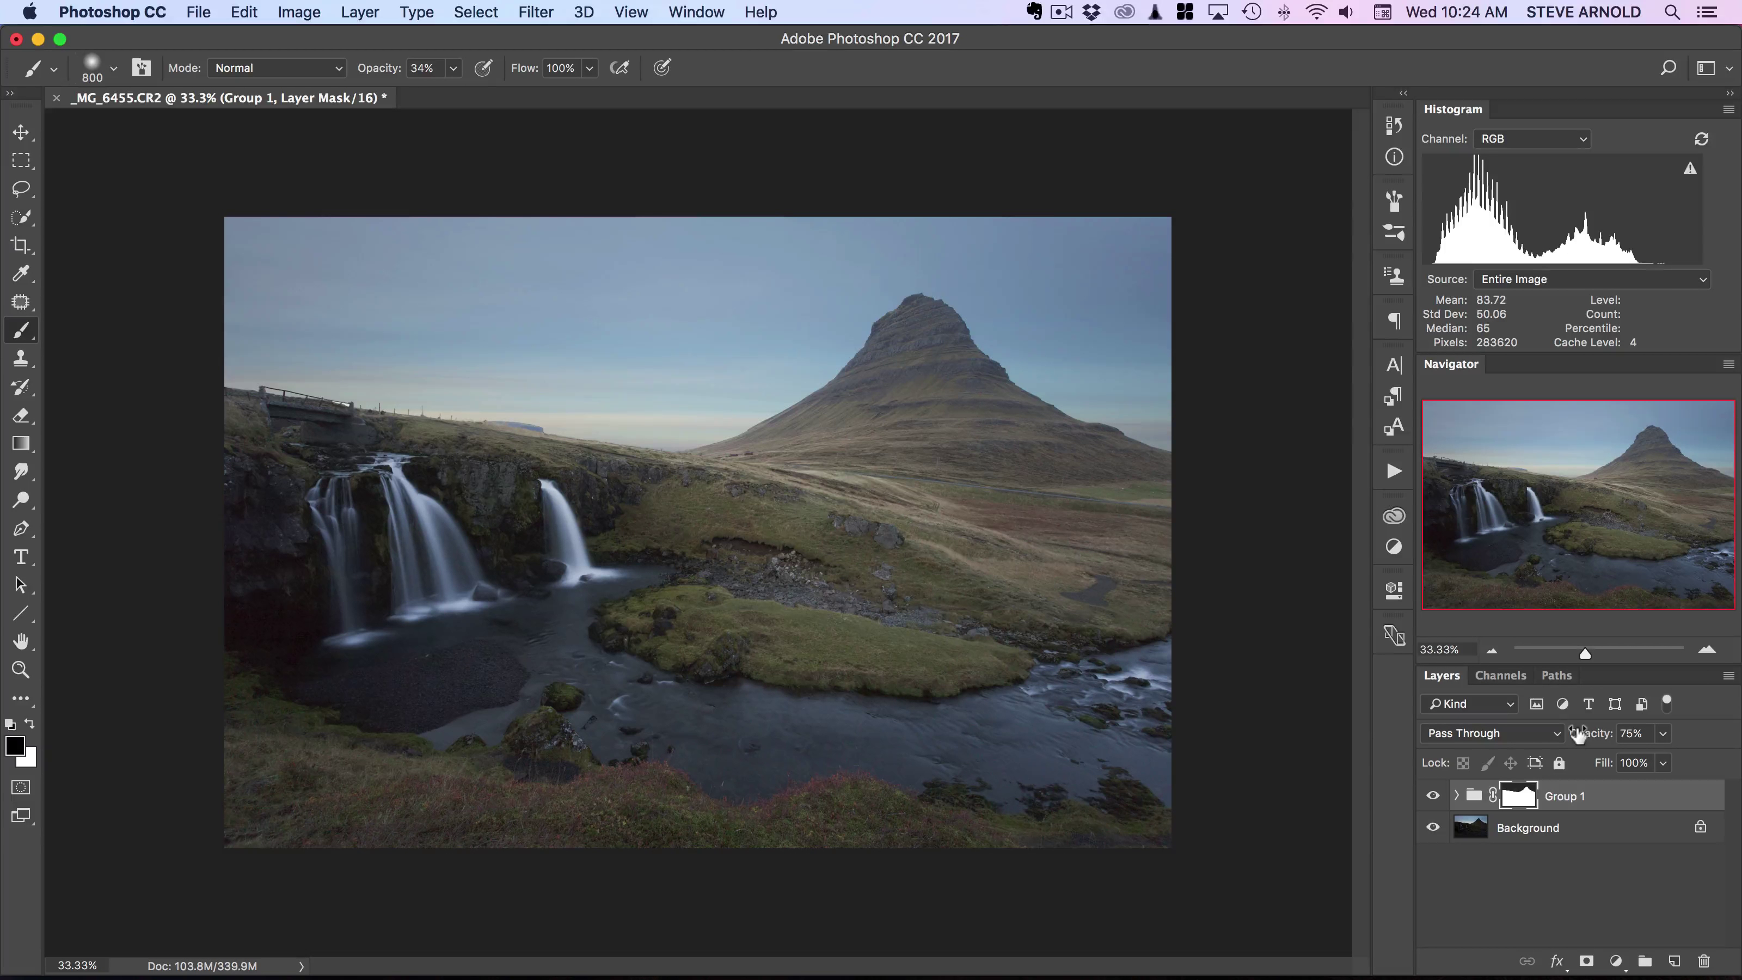
{"action": "left_click_drag", "start_coordinate": [1578, 734], "coordinate": [1575, 734]}
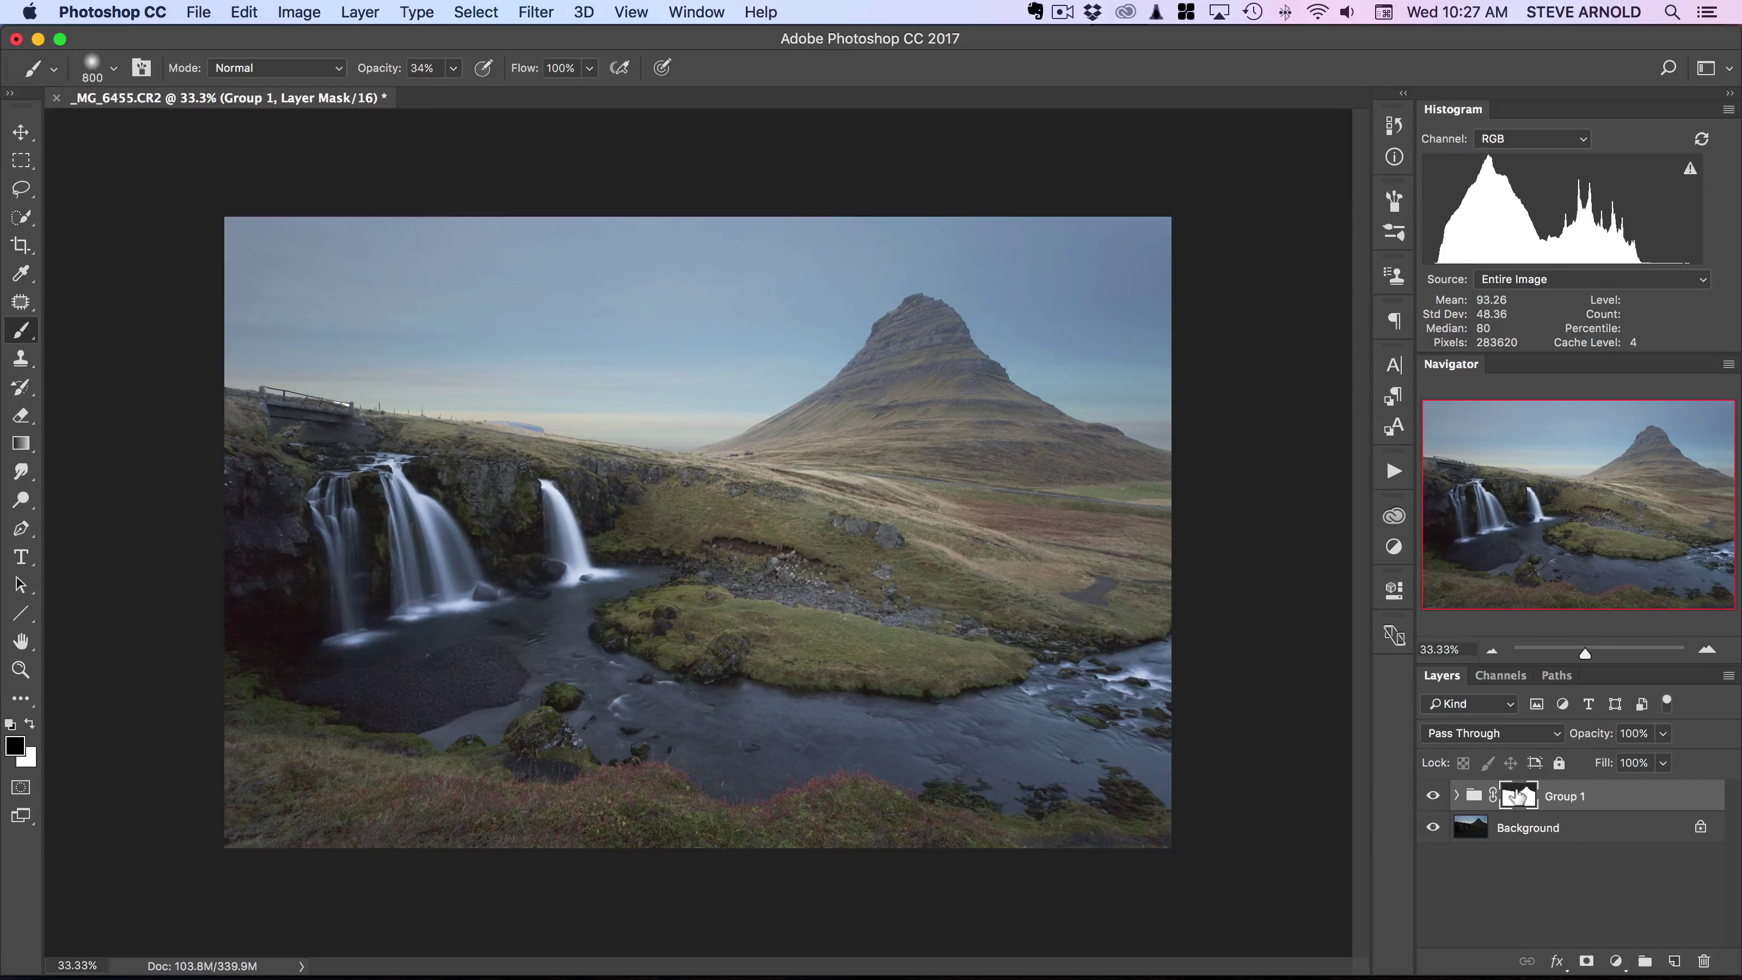
Lower the density of the Group 1 layer mask to 89% and close the mask properties
{"action": "left_click", "coordinate": [1396, 591]}
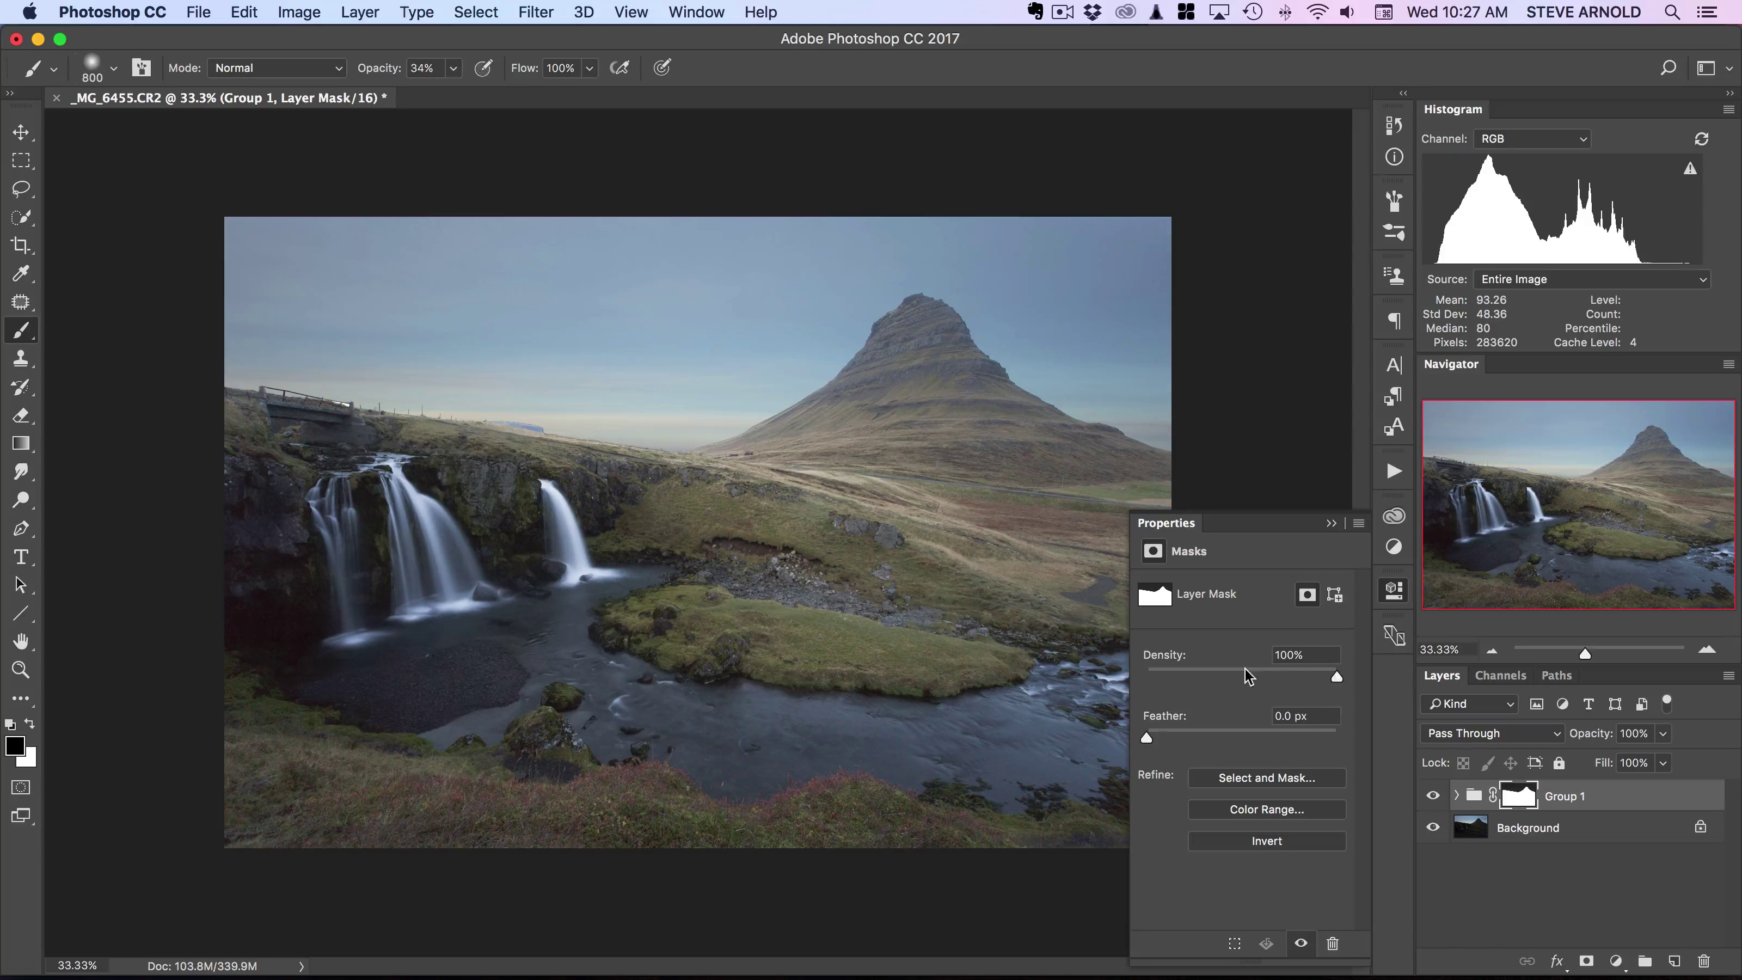
{"action": "left_click_drag", "start_coordinate": [1338, 680], "coordinate": [1304, 687]}
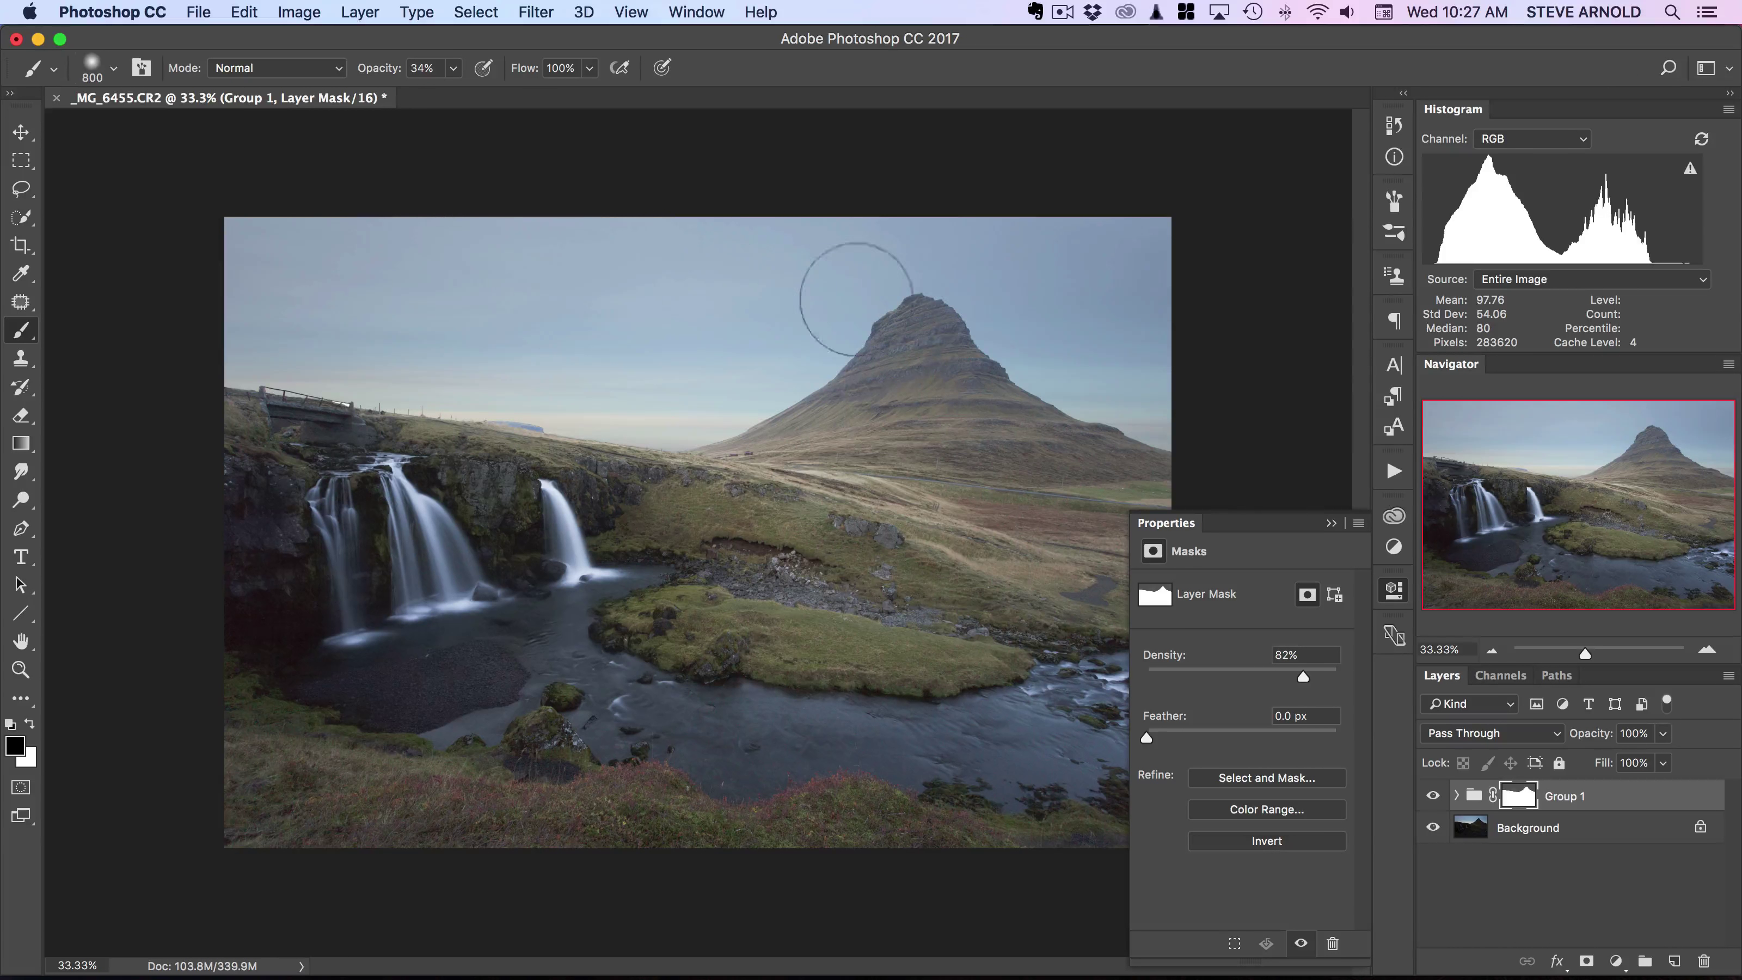
{"action": "mouse_move", "coordinate": [1305, 675]}
{"action": "left_mouse_down"}
{"action": "mouse_move", "coordinate": [1274, 680]}
{"action": "mouse_move", "coordinate": [1305, 679]}
{"action": "left_mouse_up"}
{"action": "mouse_move", "coordinate": [1309, 680]}
{"action": "left_mouse_down"}
{"action": "mouse_move", "coordinate": [1338, 682]}
{"action": "mouse_move", "coordinate": [1314, 682]}
{"action": "left_mouse_up"}
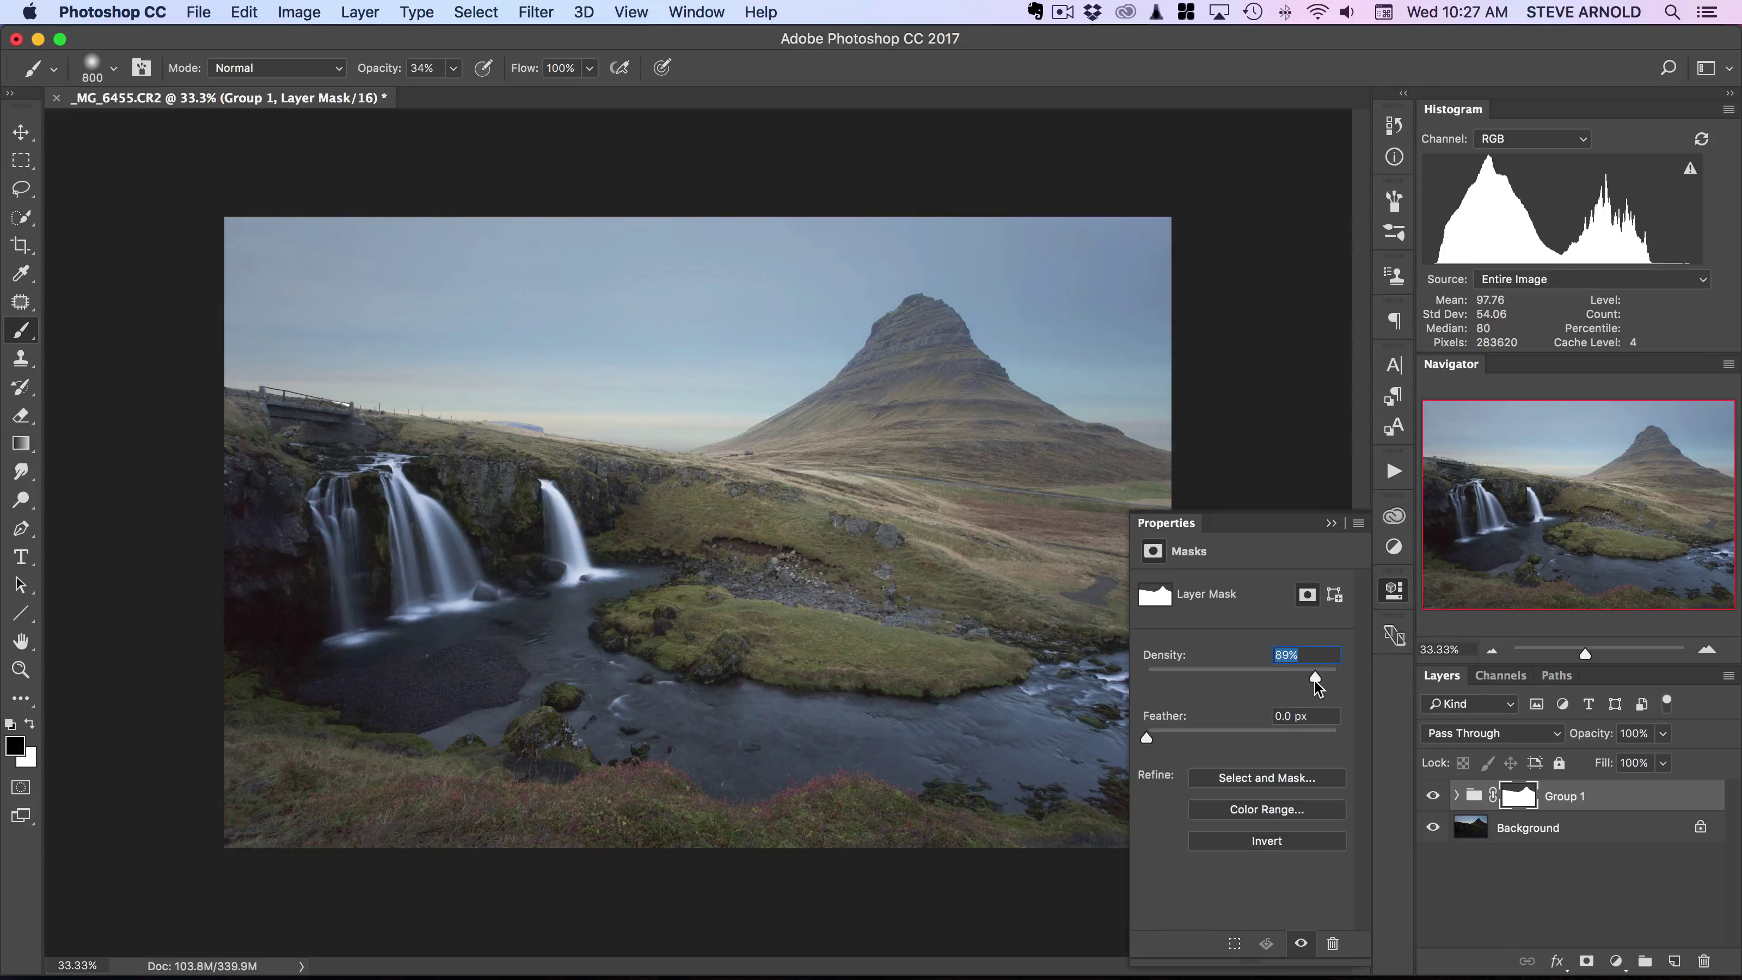
{"action": "left_click", "coordinate": [1392, 587]}
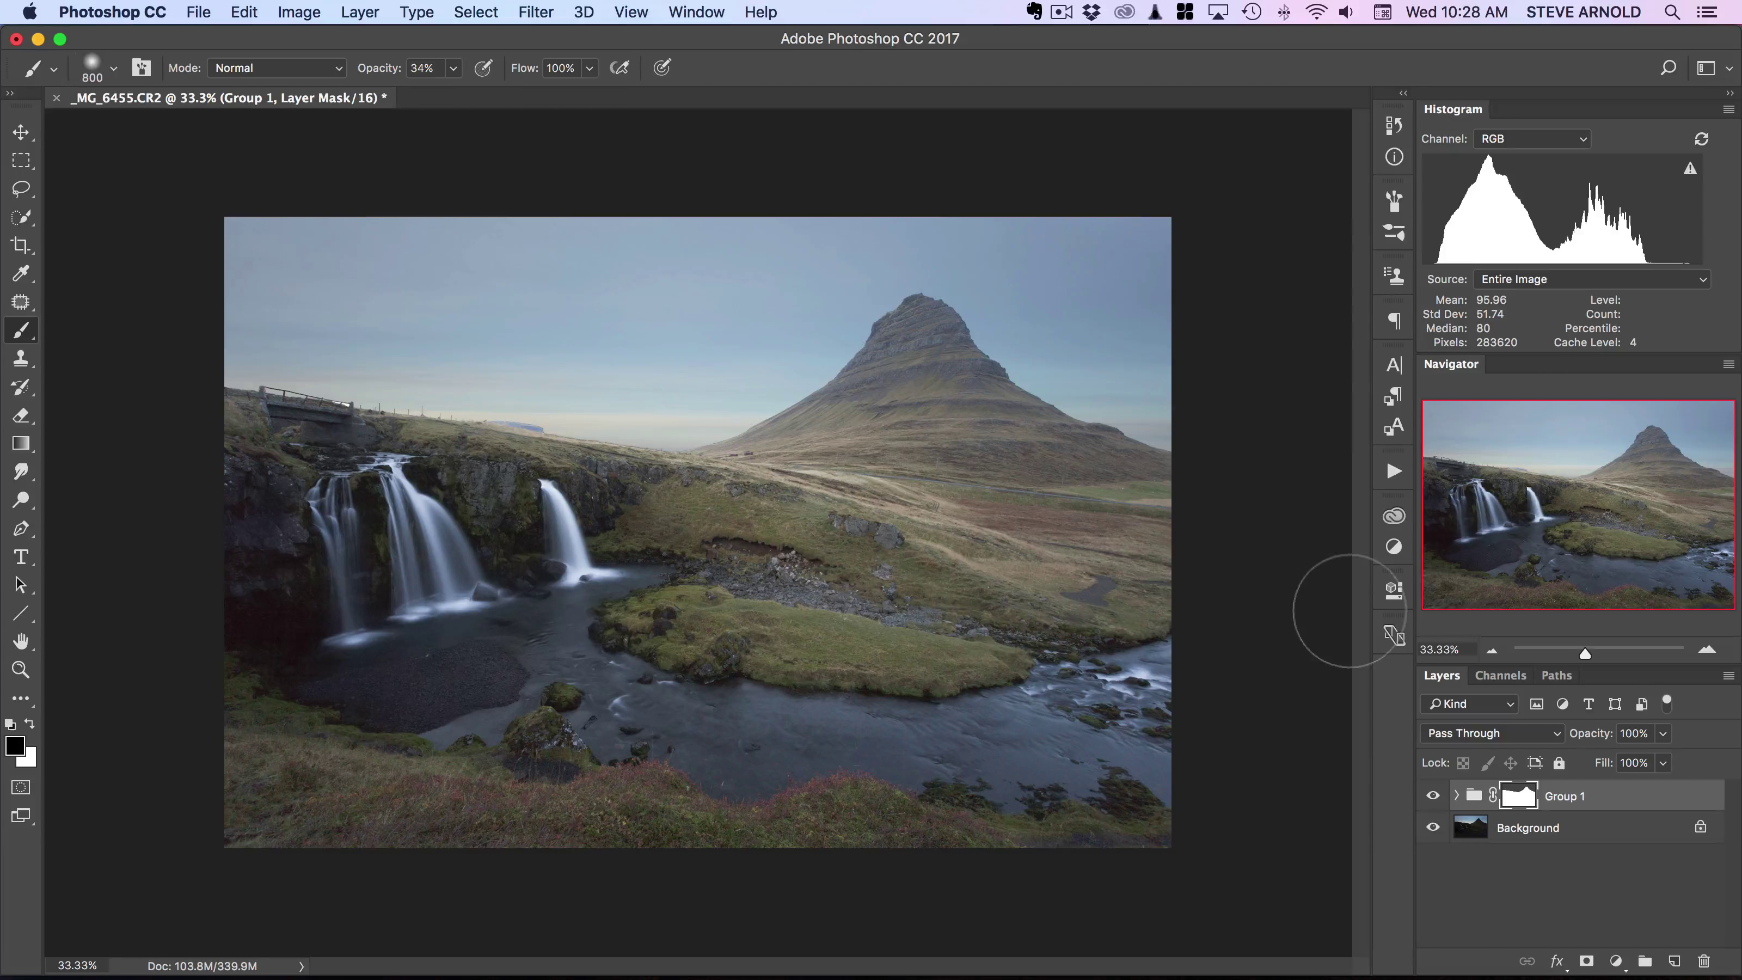